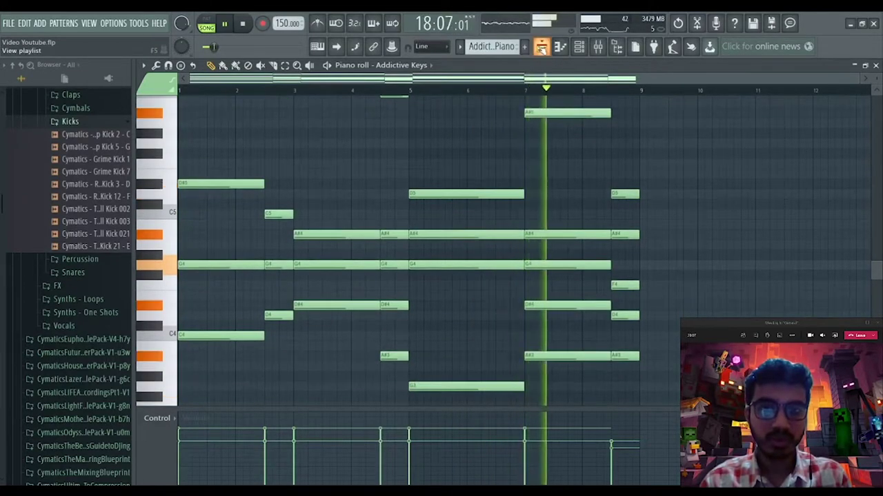
Step: Examine the chord notes of the Addictive Piano pattern in the piano roll, across its low and high octaves
{"action": "left_click", "coordinate": [540, 46]}
{"action": "key", "text": "space"}
{"action": "left_click", "coordinate": [285, 248], "text": "ctrl"}
{"action": "key", "text": "space"}
{"action": "scroll", "coordinate": [581, 145], "scroll_direction": "up", "scroll_amount": 3}
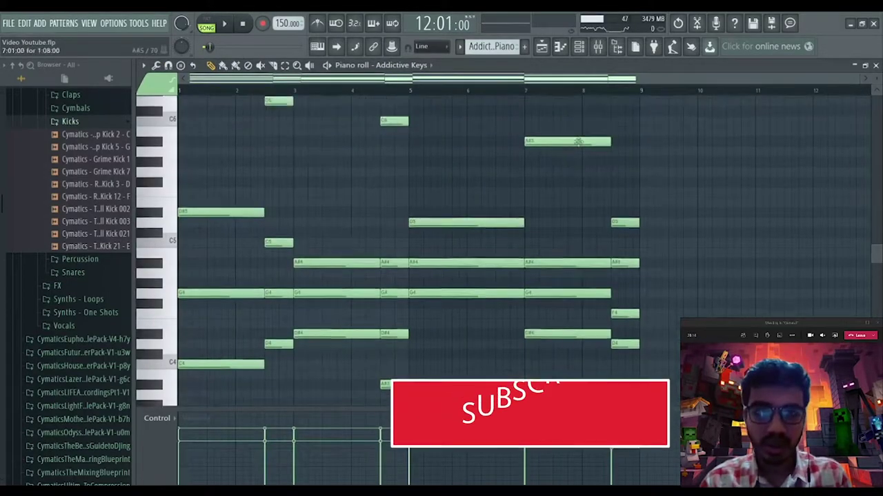
{"action": "scroll", "coordinate": [669, 114], "scroll_direction": "down", "scroll_amount": 4}
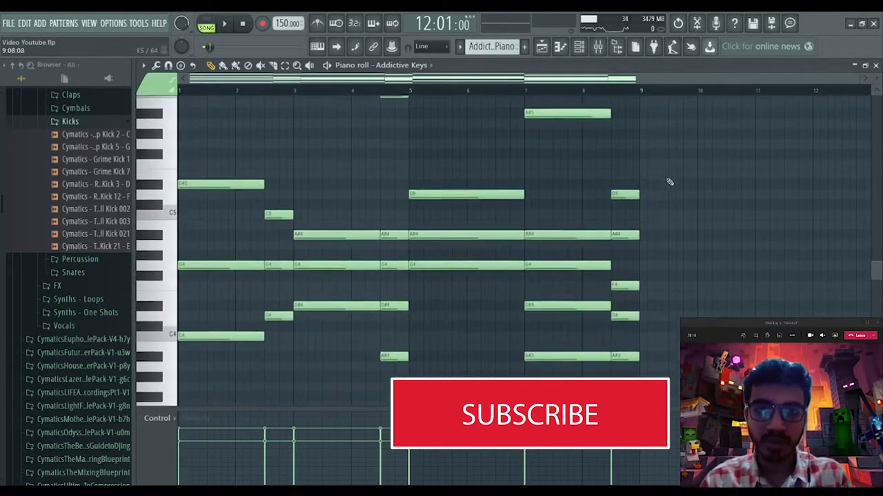
{"action": "scroll", "coordinate": [685, 176], "scroll_direction": "up", "scroll_amount": 4}
{"action": "scroll", "coordinate": [532, 138], "scroll_direction": "down", "scroll_amount": 5}
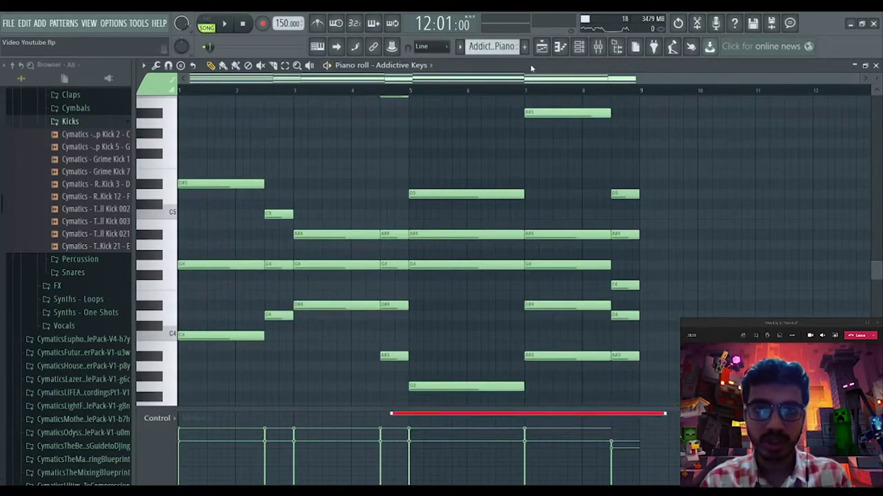
Step: Return to the playlist and play the soloed Addictive Piano track from bar 12
{"action": "left_click", "coordinate": [542, 47]}
{"action": "left_click", "coordinate": [284, 149]}
{"action": "key", "text": "space"}
{"action": "scroll", "coordinate": [377, 217], "scroll_direction": "down", "scroll_amount": 4}
{"action": "scroll", "coordinate": [377, 217], "scroll_direction": "up", "scroll_amount": 2}
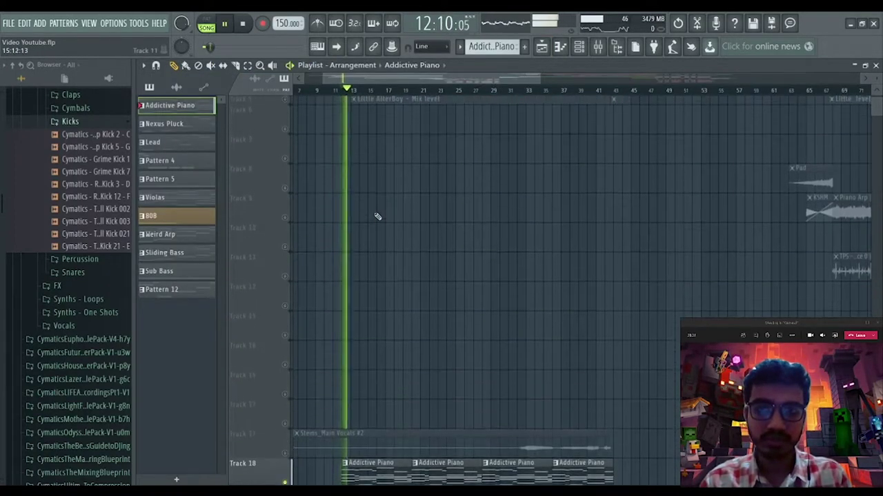
{"action": "scroll", "coordinate": [410, 216], "scroll_direction": "down", "scroll_amount": 4}
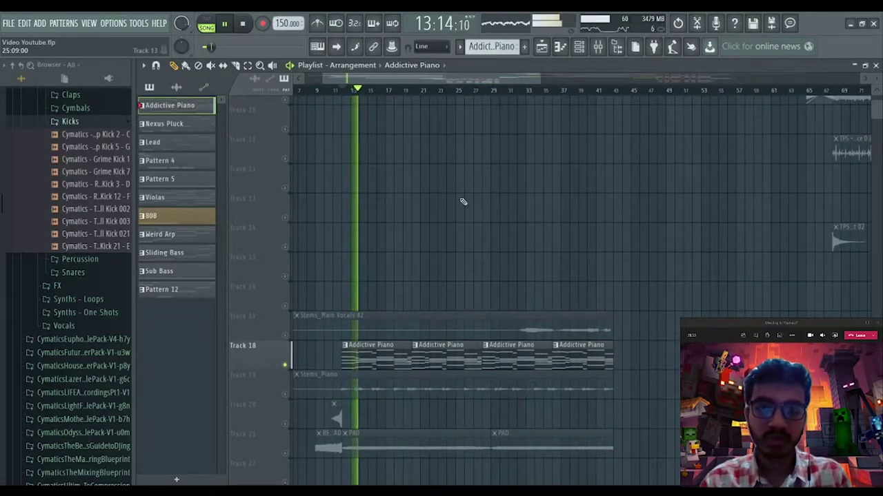
{"action": "scroll", "coordinate": [472, 197], "scroll_direction": "down", "scroll_amount": 2}
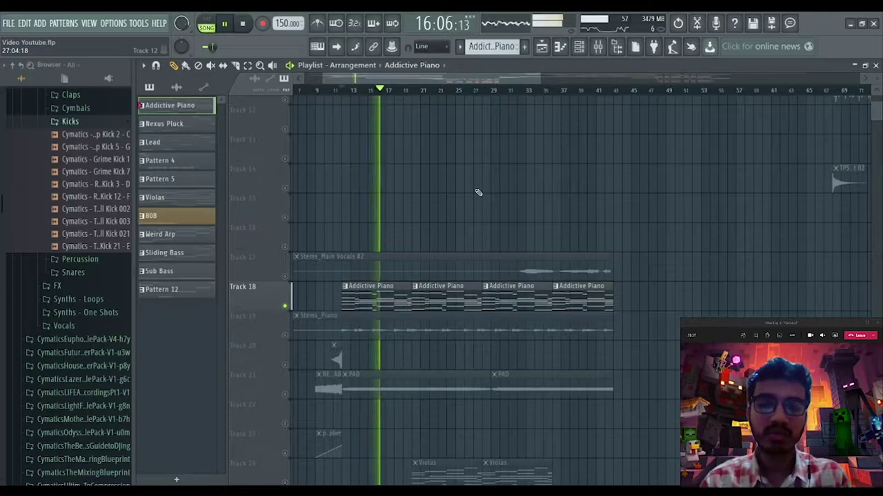
{"action": "key", "text": "space"}
Step: Play the Stems_Piano track soloed from bar 12, and together with the Addictive Piano track
{"action": "scroll", "coordinate": [307, 298], "scroll_direction": "down", "scroll_amount": 2}
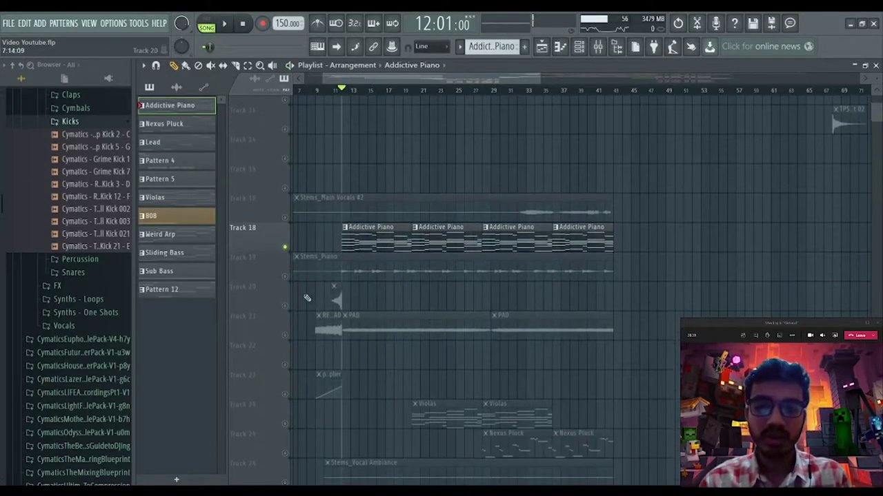
{"action": "right_click", "coordinate": [287, 276]}
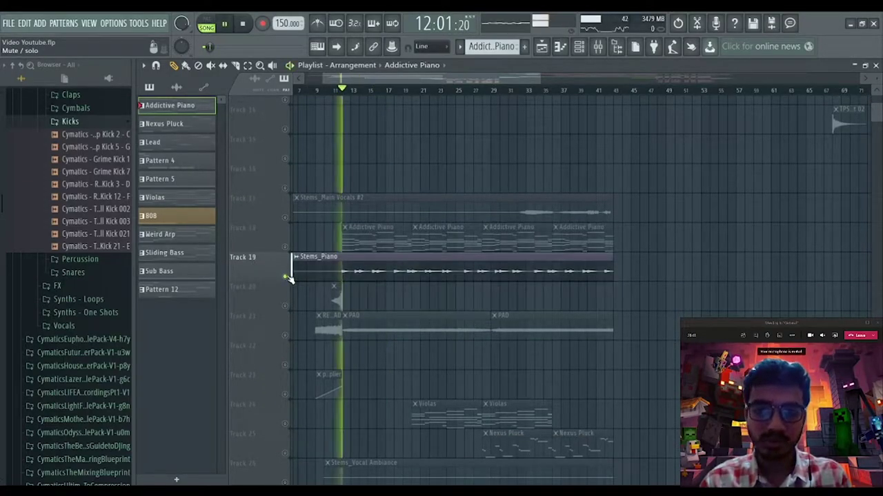
{"action": "scroll", "coordinate": [371, 93], "scroll_direction": "up", "scroll_amount": 3}
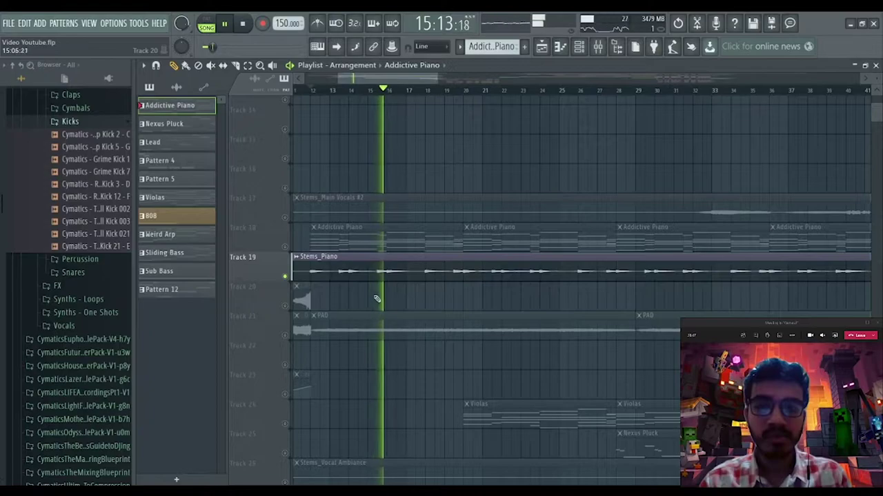
{"action": "left_click", "coordinate": [286, 247]}
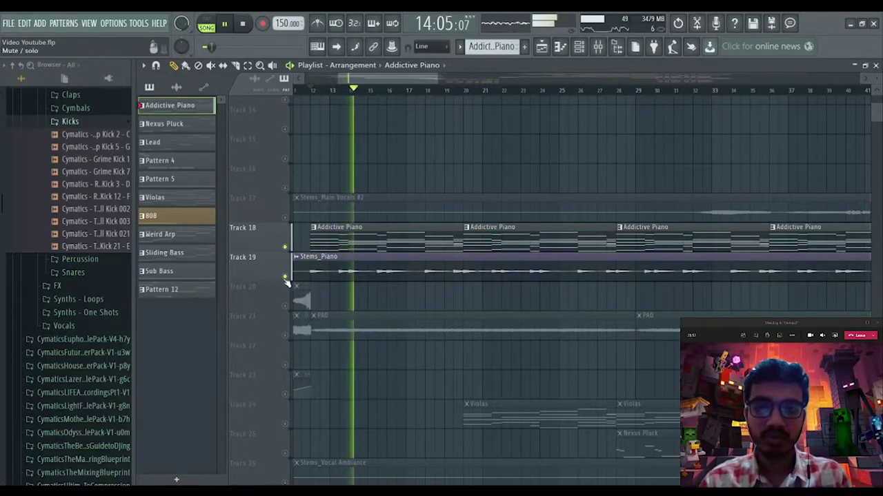
{"action": "scroll", "coordinate": [289, 278], "scroll_direction": "down", "scroll_amount": 2}
{"action": "key", "text": "space"}
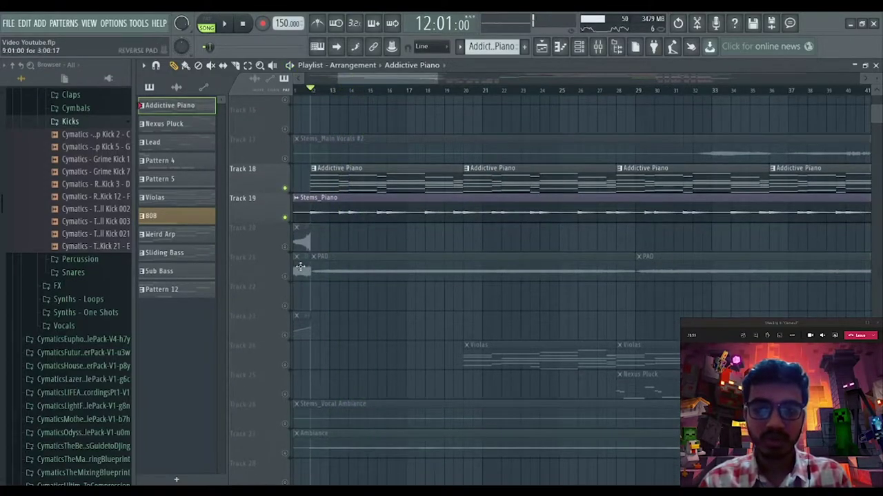
Step: Solo the PAD track, enable the Stems_Vocal Ambiance and Ambiance tracks with it, and play the three layers from bar 12
{"action": "scroll", "coordinate": [294, 227], "scroll_direction": "up", "scroll_amount": 1}
{"action": "scroll", "coordinate": [293, 227], "scroll_direction": "down", "scroll_amount": 3}
{"action": "right_click", "coordinate": [285, 219]}
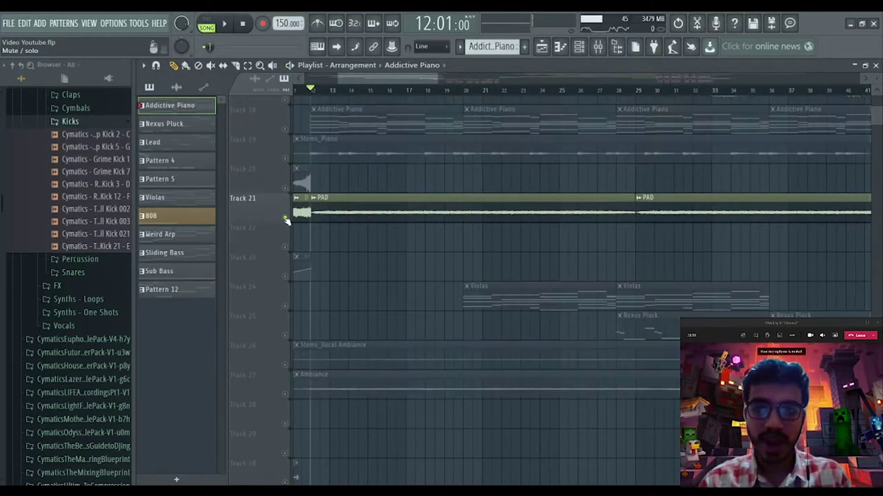
{"action": "scroll", "coordinate": [424, 257], "scroll_direction": "down", "scroll_amount": 2}
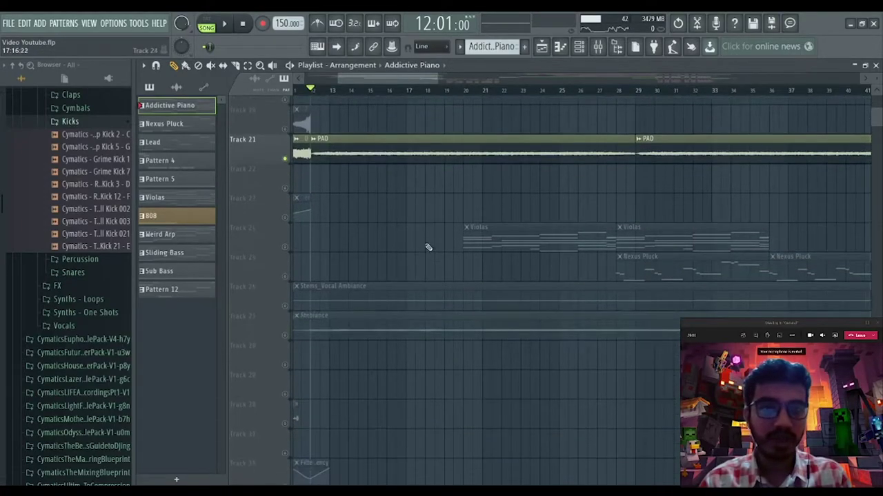
{"action": "scroll", "coordinate": [314, 280], "scroll_direction": "down", "scroll_amount": 1}
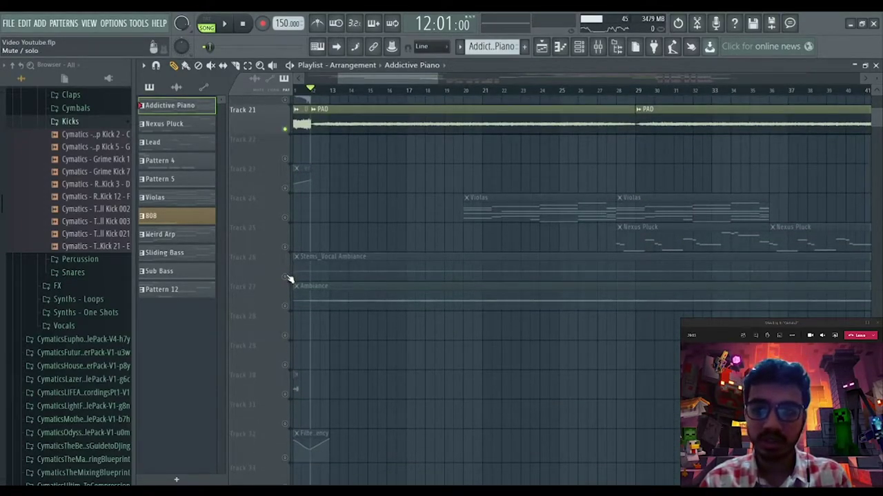
{"action": "left_click", "coordinate": [285, 277]}
{"action": "left_click", "coordinate": [286, 305]}
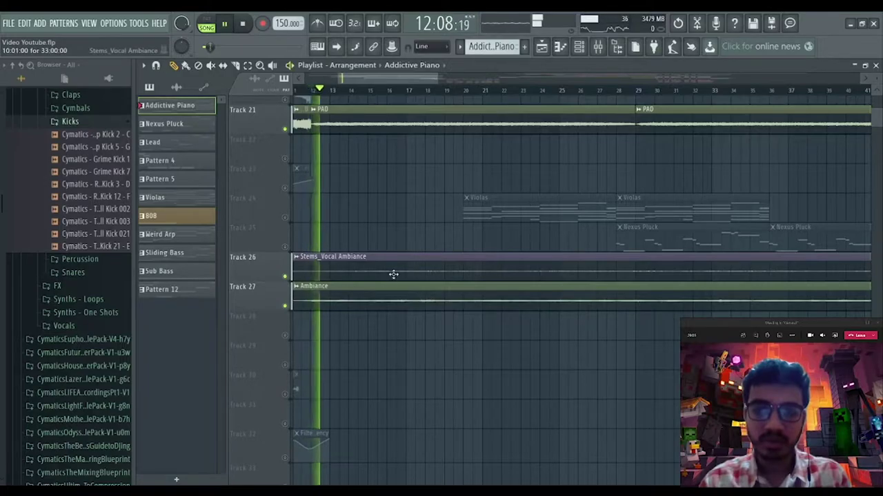
{"action": "scroll", "coordinate": [402, 94], "scroll_direction": "down", "scroll_amount": 2}
{"action": "scroll", "coordinate": [402, 94], "scroll_direction": "down", "scroll_amount": 1}
{"action": "scroll", "coordinate": [427, 225], "scroll_direction": "down", "scroll_amount": 6}
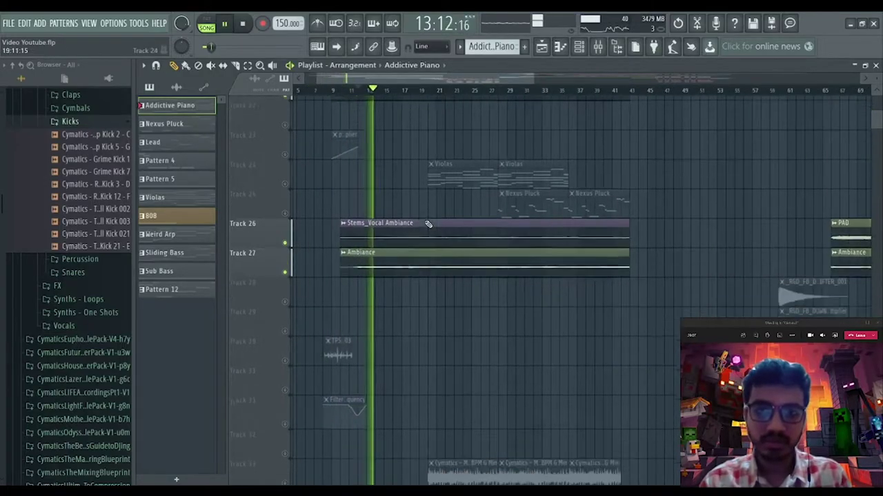
{"action": "scroll", "coordinate": [428, 225], "scroll_direction": "up", "scroll_amount": 5}
{"action": "scroll", "coordinate": [450, 238], "scroll_direction": "up", "scroll_amount": 15}
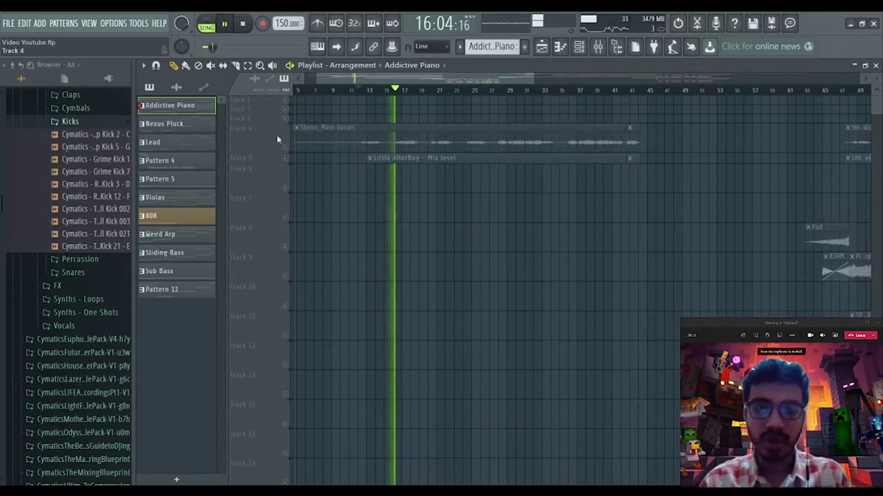
{"action": "scroll", "coordinate": [410, 252], "scroll_direction": "down", "scroll_amount": 12}
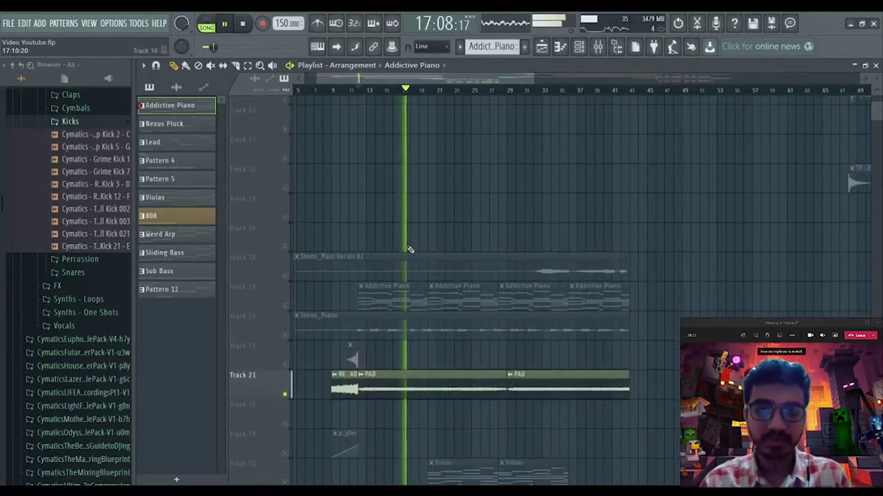
Step: Restore all tracks from solo, solo the Violas track, and play its pattern with the piano roll open
{"action": "left_click_drag", "start_coordinate": [285, 246], "coordinate": [285, 221]}
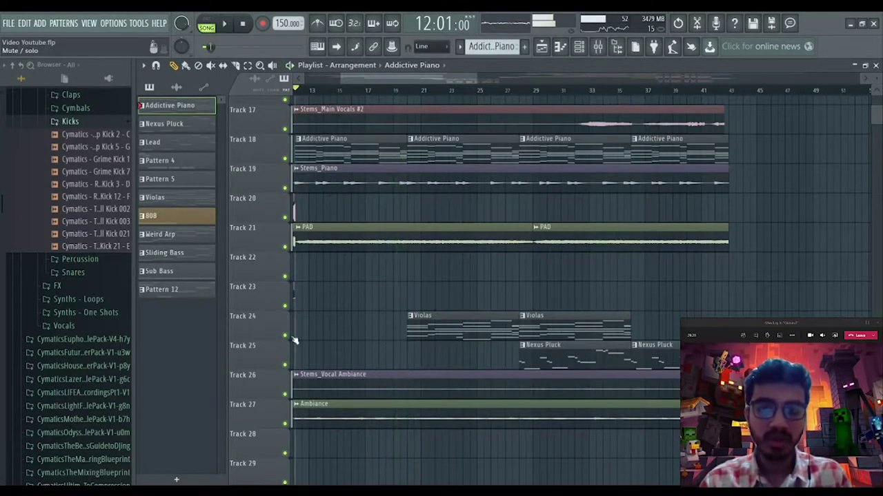
{"action": "right_click", "coordinate": [285, 336]}
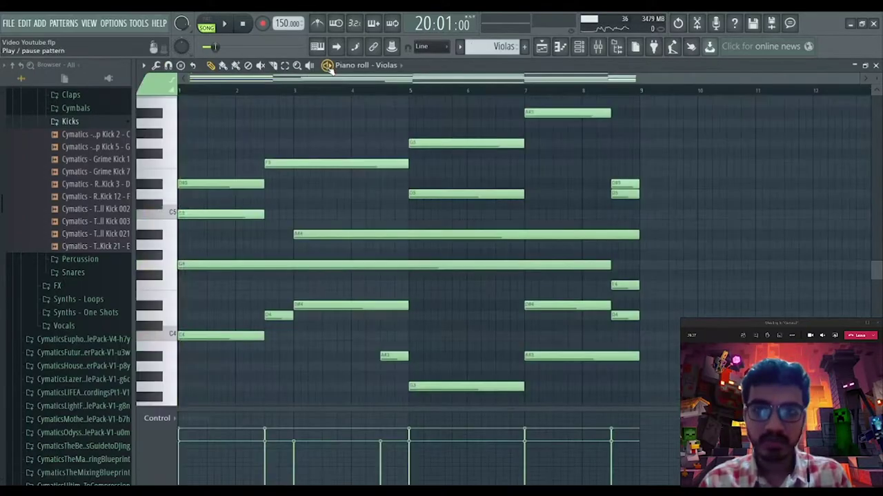
{"action": "key", "text": "space"}
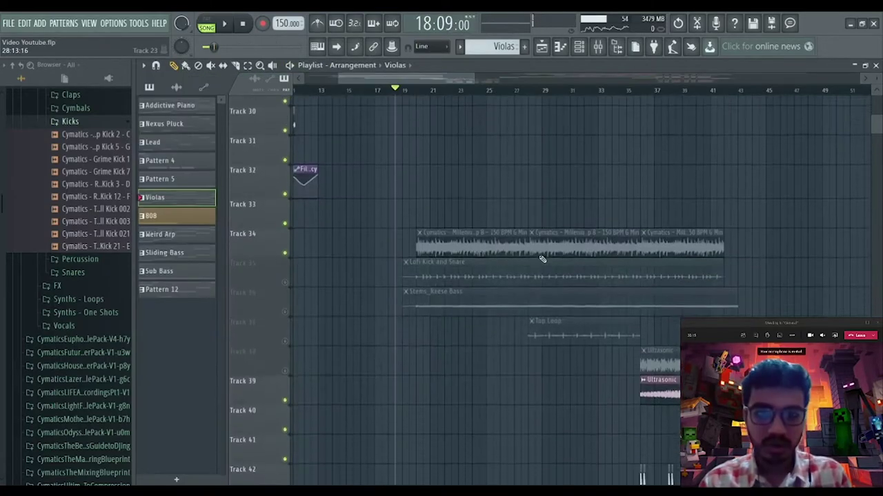
Step: Solo the Lofi Kick and Snare track and play it from bar 20
{"action": "scroll", "coordinate": [410, 141], "scroll_direction": "up", "scroll_amount": 5}
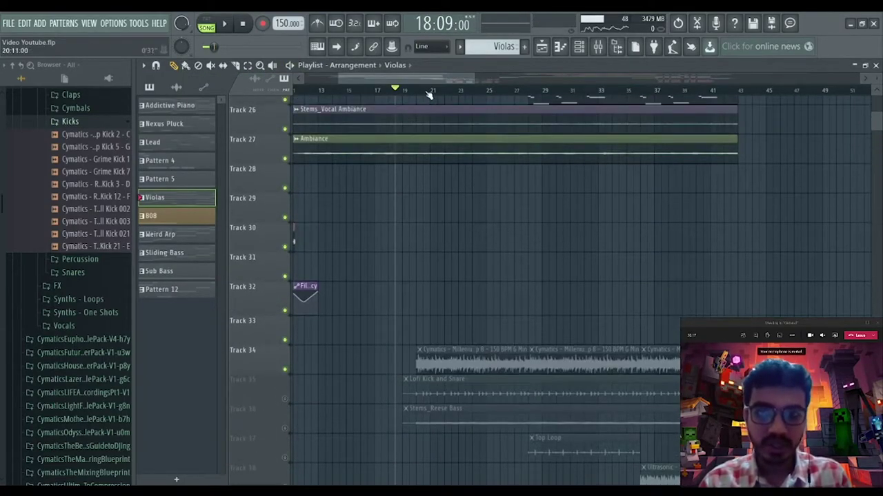
{"action": "scroll", "coordinate": [431, 138], "scroll_direction": "up", "scroll_amount": 3}
{"action": "scroll", "coordinate": [437, 152], "scroll_direction": "down", "scroll_amount": 9}
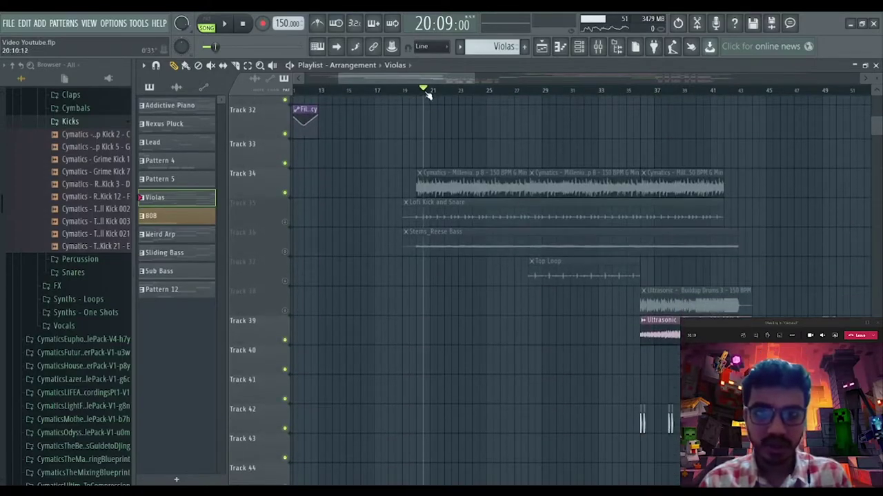
{"action": "scroll", "coordinate": [427, 94], "scroll_direction": "up", "scroll_amount": 3}
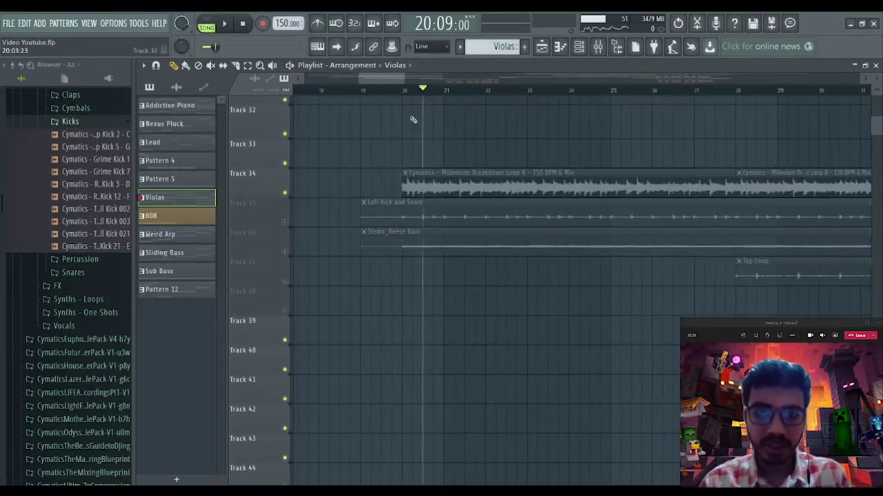
{"action": "right_click", "coordinate": [286, 223]}
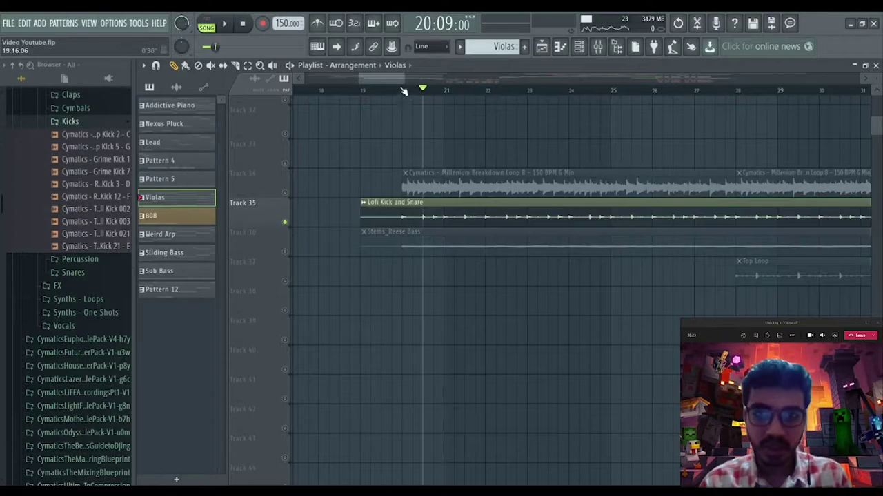
{"action": "key", "text": "space"}
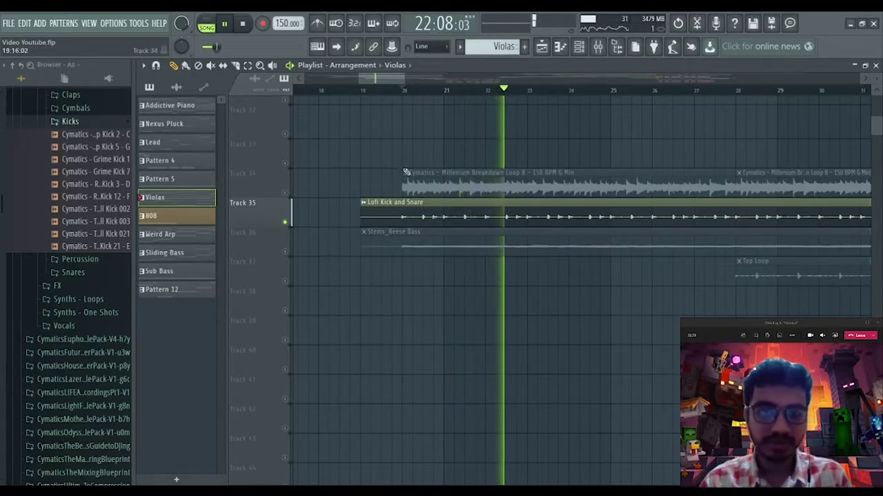
{"action": "scroll", "coordinate": [455, 88], "scroll_direction": "down", "scroll_amount": 3}
{"action": "left_click_drag", "start_coordinate": [403, 78], "coordinate": [414, 80]}
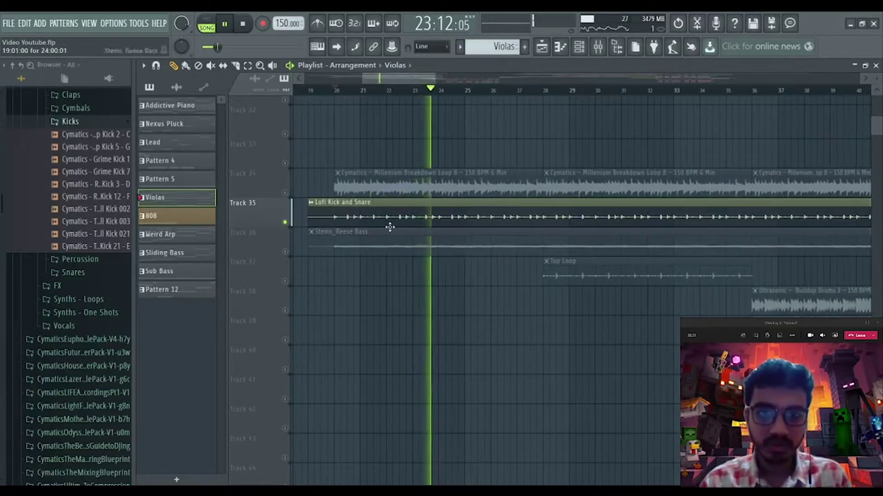
{"action": "key", "text": "space"}
Step: Play the Stems_Reese Bass track soloed from bar 20, and together with the Lofi Kick and Snare track
{"action": "scroll", "coordinate": [290, 227], "scroll_direction": "down", "scroll_amount": 1}
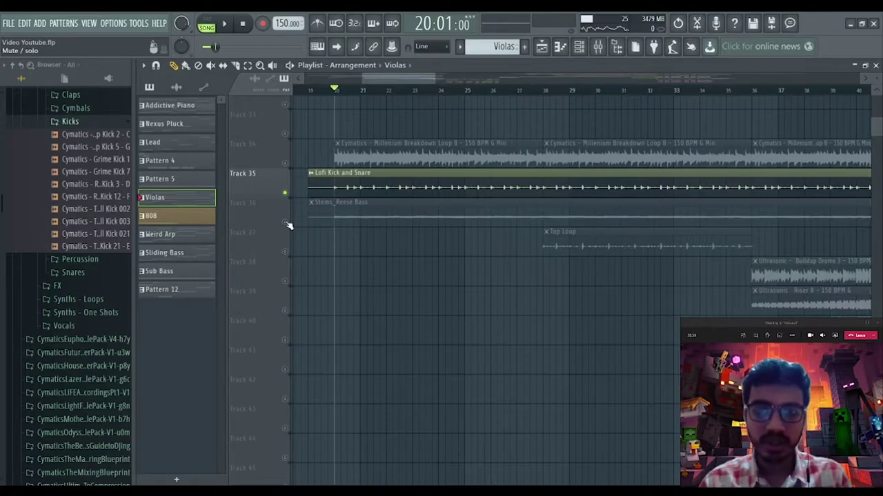
{"action": "key", "text": "space"}
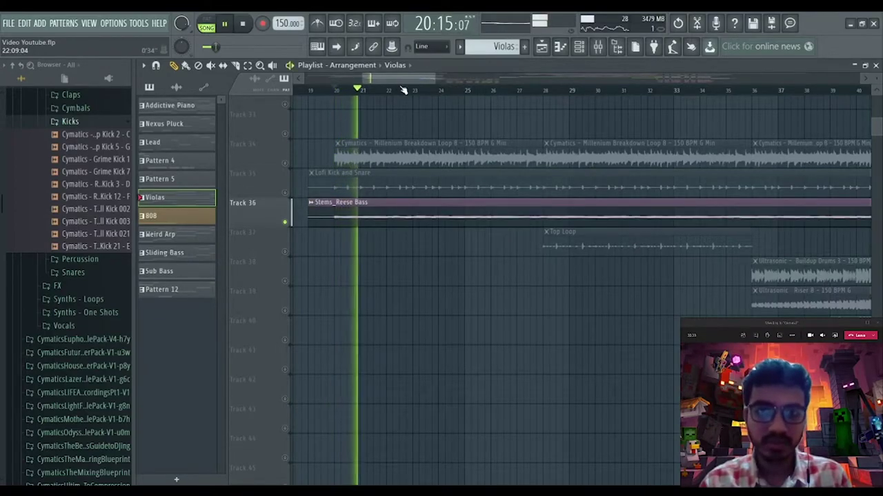
{"action": "scroll", "coordinate": [404, 88], "scroll_direction": "down", "scroll_amount": 3}
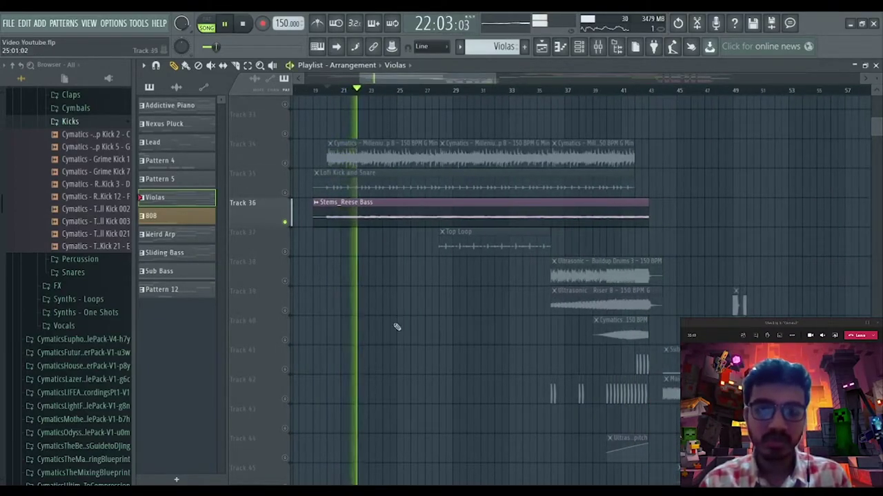
{"action": "scroll", "coordinate": [331, 255], "scroll_direction": "up", "scroll_amount": 4}
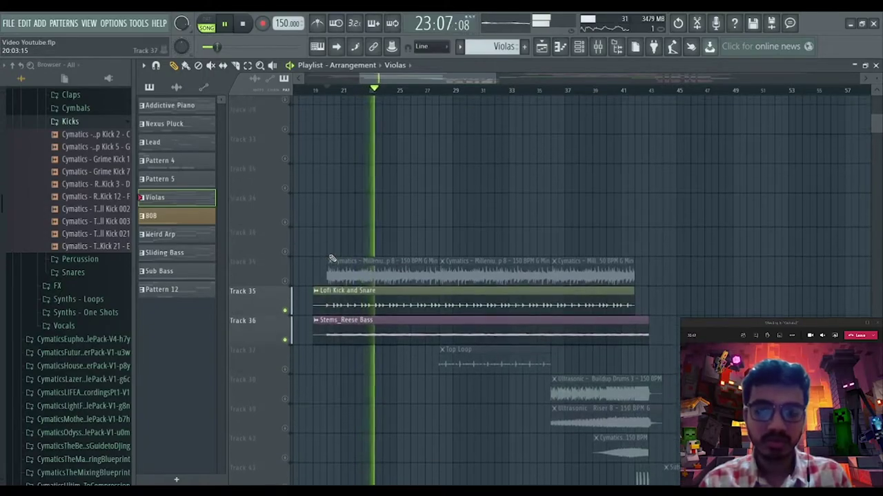
Step: Enable all playlist tracks again and play the full arrangement from bar 20
{"action": "right_click", "coordinate": [286, 311]}
{"action": "key", "text": "space"}
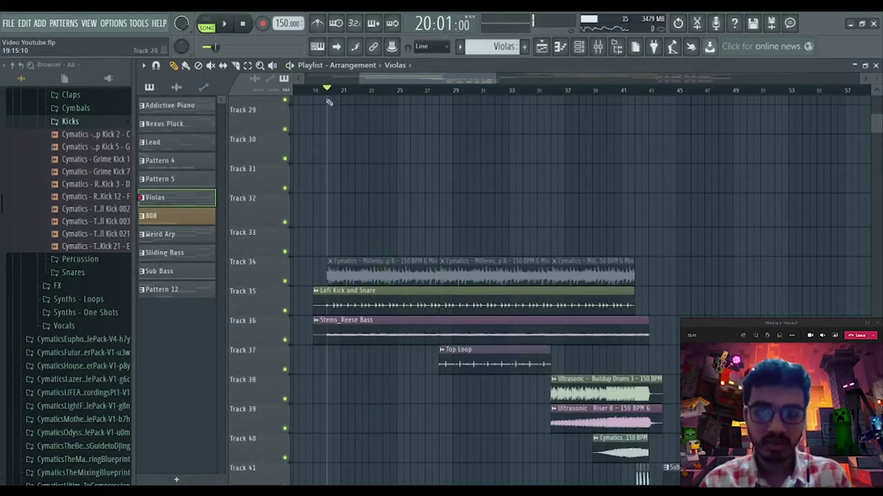
{"action": "key", "text": "space"}
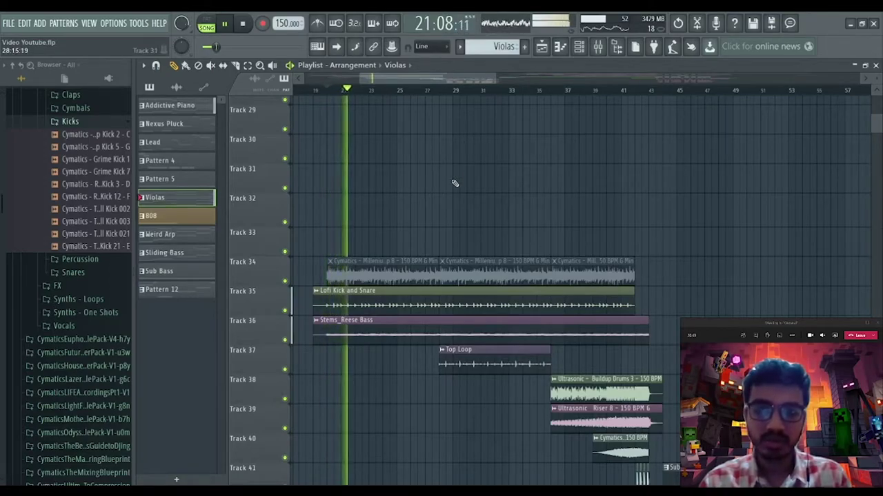
{"action": "scroll", "coordinate": [463, 221], "scroll_direction": "up", "scroll_amount": 11}
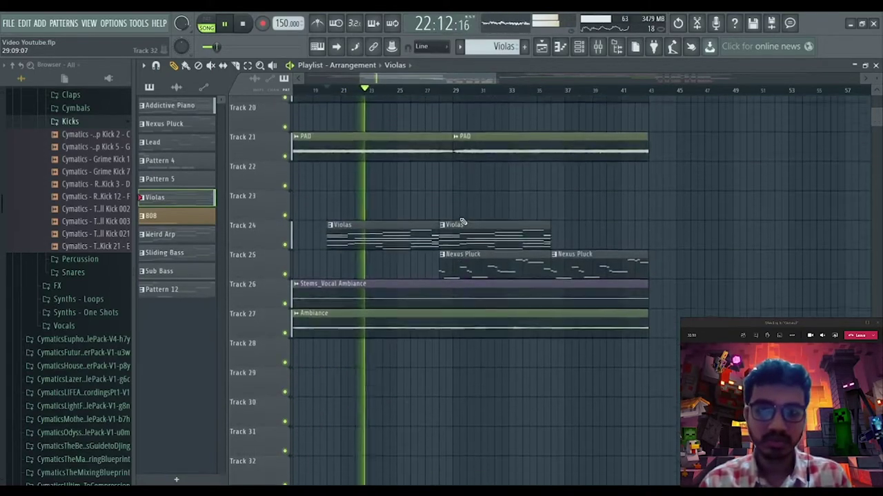
{"action": "scroll", "coordinate": [462, 222], "scroll_direction": "up", "scroll_amount": 2}
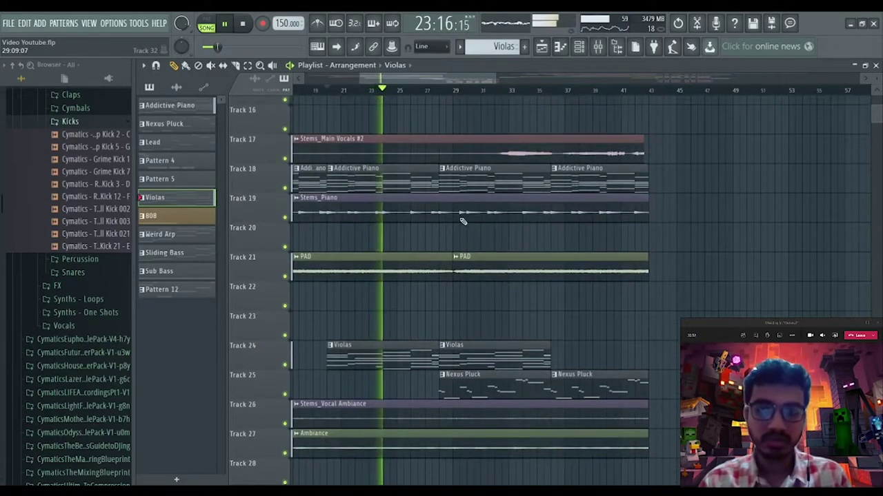
Step: Solo the Nexus Pluck track and play it from bar 28
{"action": "scroll", "coordinate": [463, 221], "scroll_direction": "down", "scroll_amount": 15}
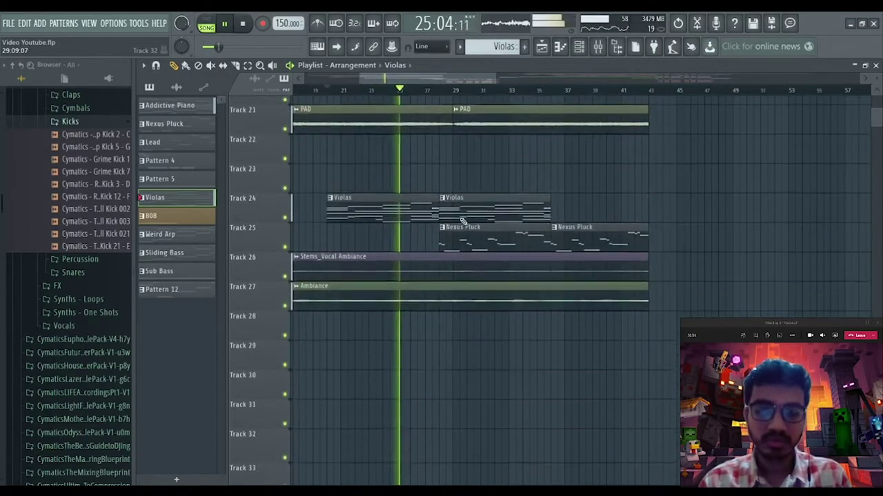
{"action": "scroll", "coordinate": [504, 222], "scroll_direction": "down", "scroll_amount": 2}
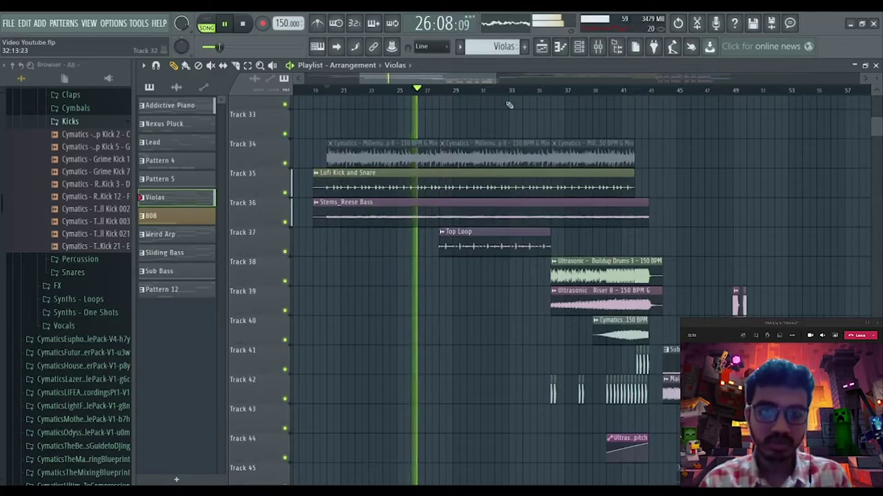
{"action": "scroll", "coordinate": [491, 131], "scroll_direction": "up", "scroll_amount": 2, "text": "ctrl"}
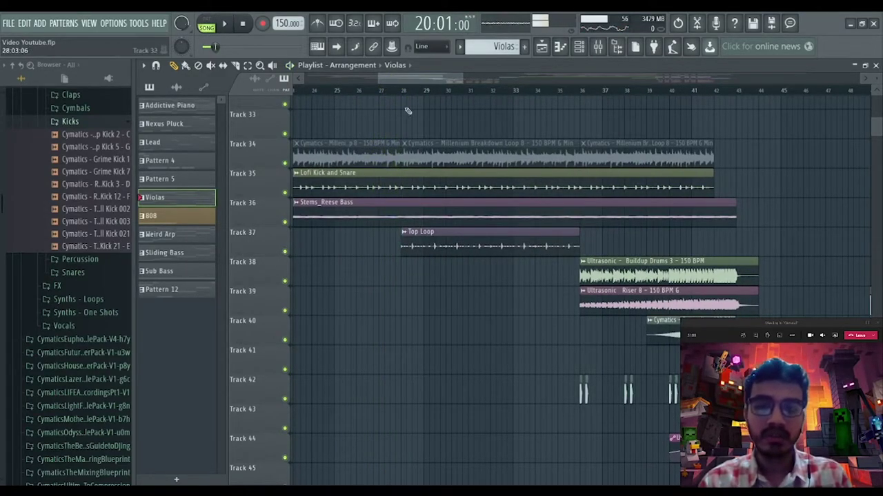
{"action": "scroll", "coordinate": [413, 177], "scroll_direction": "up", "scroll_amount": 12}
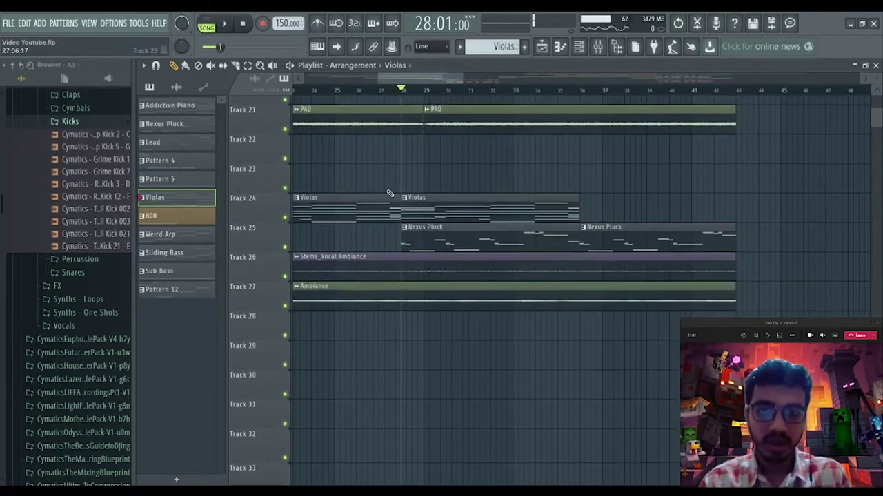
{"action": "right_click", "coordinate": [286, 247]}
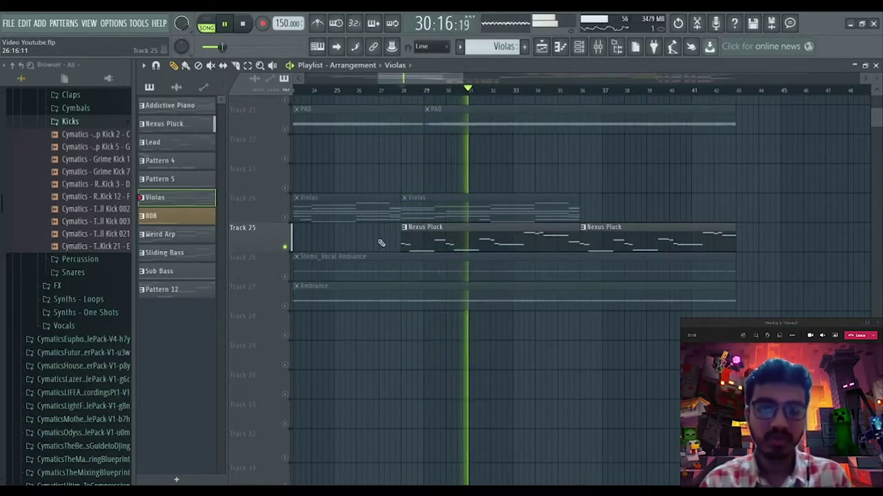
{"action": "scroll", "coordinate": [651, 91], "scroll_direction": "up", "scroll_amount": 1}
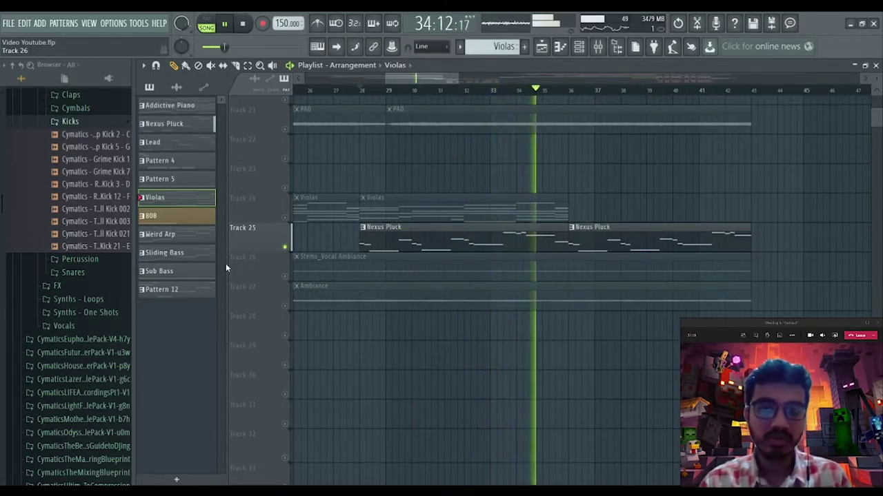
{"action": "key", "text": "space"}
Step: Switch the solo to the Top Loop track and play it from bar 28
{"action": "scroll", "coordinate": [361, 264], "scroll_direction": "down", "scroll_amount": 3}
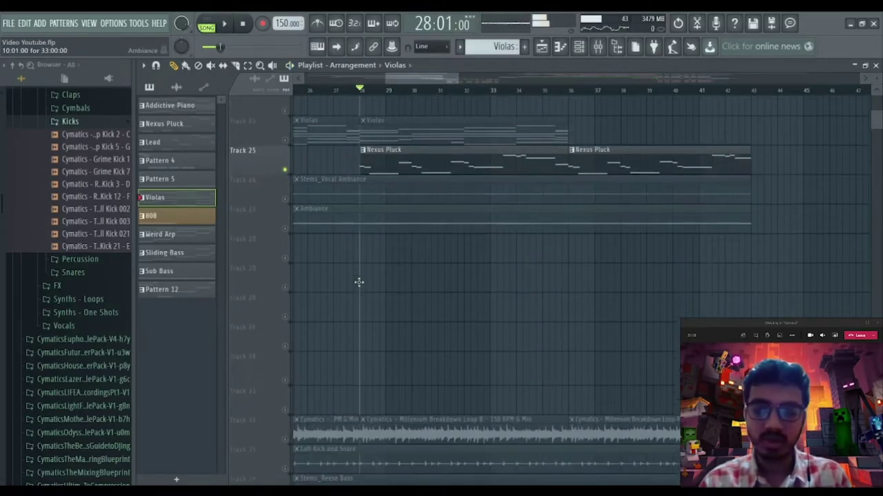
{"action": "scroll", "coordinate": [381, 280], "scroll_direction": "down", "scroll_amount": 8}
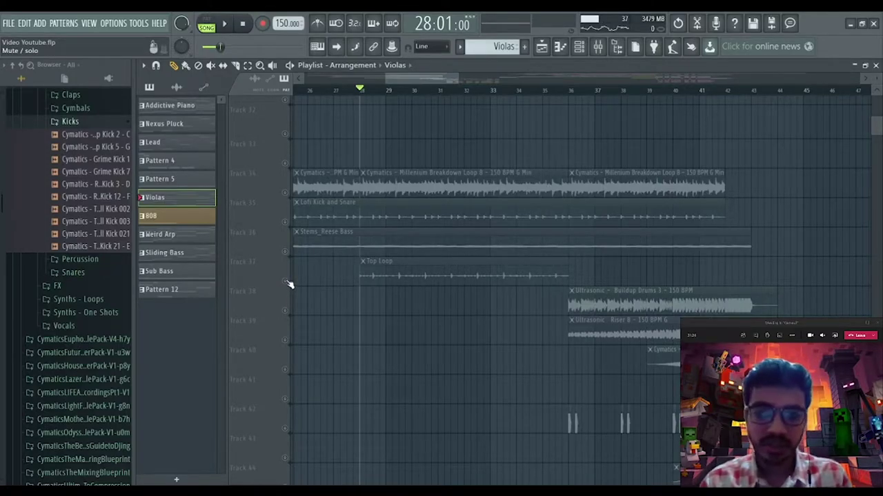
{"action": "left_click", "coordinate": [286, 281]}
{"action": "key", "text": "space"}
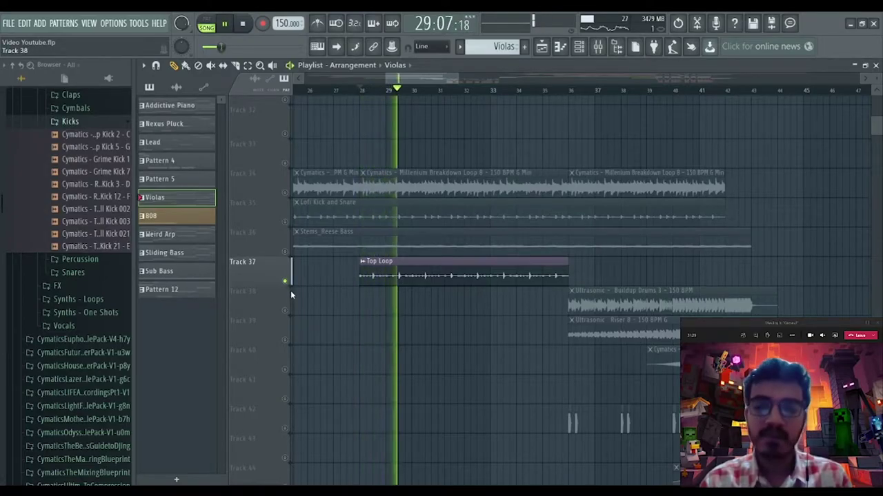
{"action": "key", "text": "space"}
Step: Enable all playlist tracks again and play the full arrangement from just before bar 28
{"action": "left_click", "coordinate": [285, 282]}
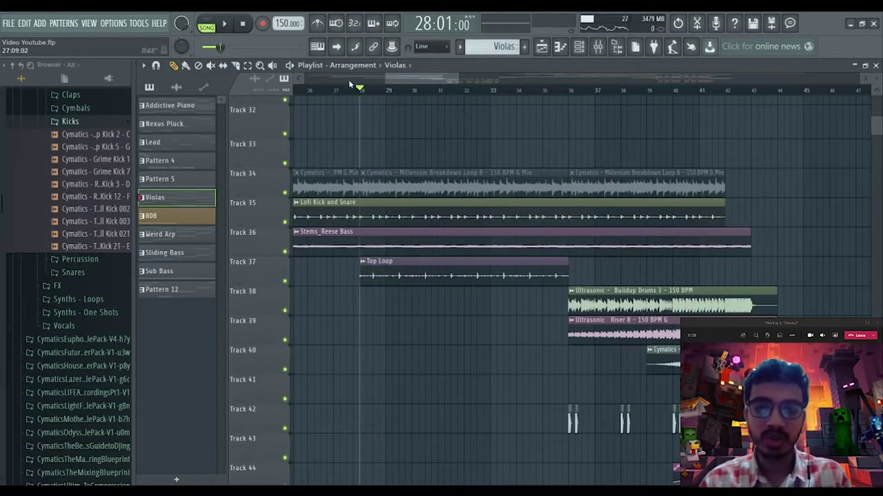
{"action": "scroll", "coordinate": [492, 145], "scroll_direction": "up", "scroll_amount": 4}
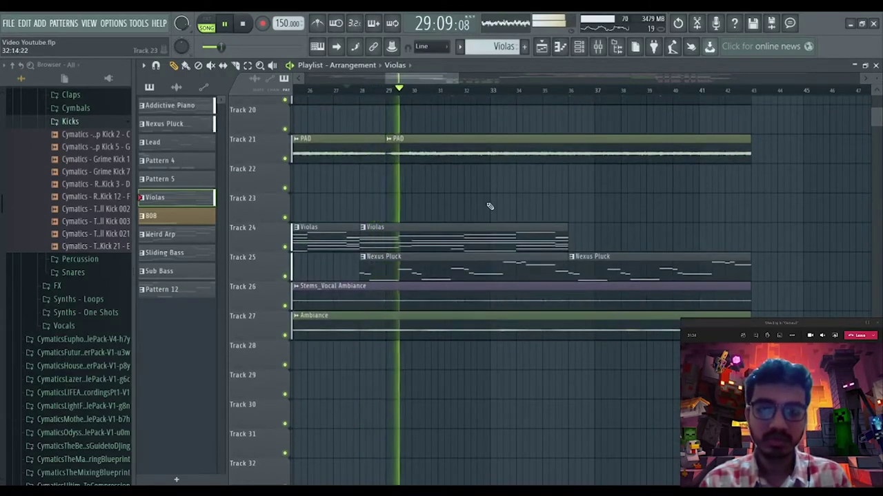
{"action": "scroll", "coordinate": [630, 218], "scroll_direction": "down", "scroll_amount": 3}
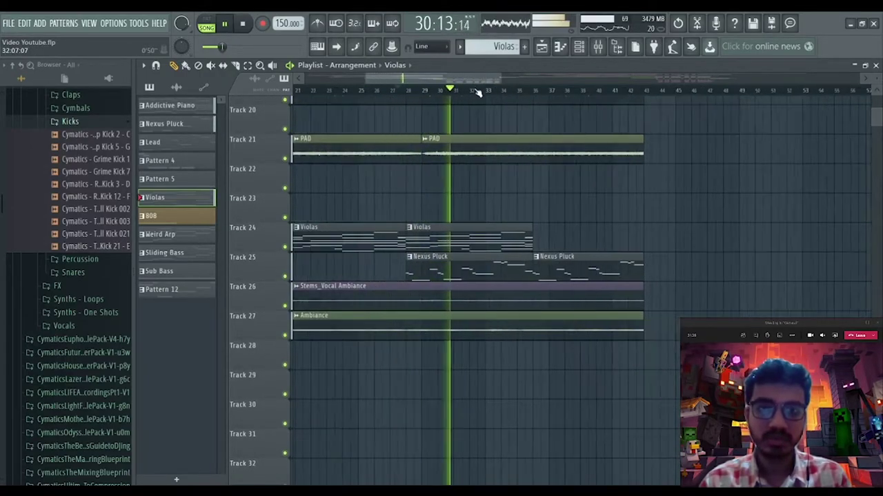
{"action": "scroll", "coordinate": [631, 218], "scroll_direction": "up", "scroll_amount": 2}
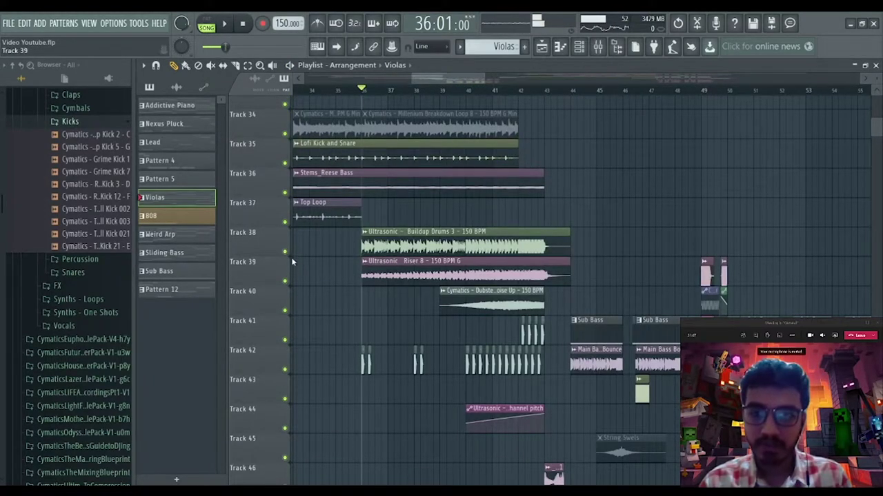
Step: Solo the Buildup Drums 3 track, then enable the Riser 8 track and Track 40 with it, playing from bar 36
{"action": "right_click", "coordinate": [284, 251]}
{"action": "key", "text": "space"}
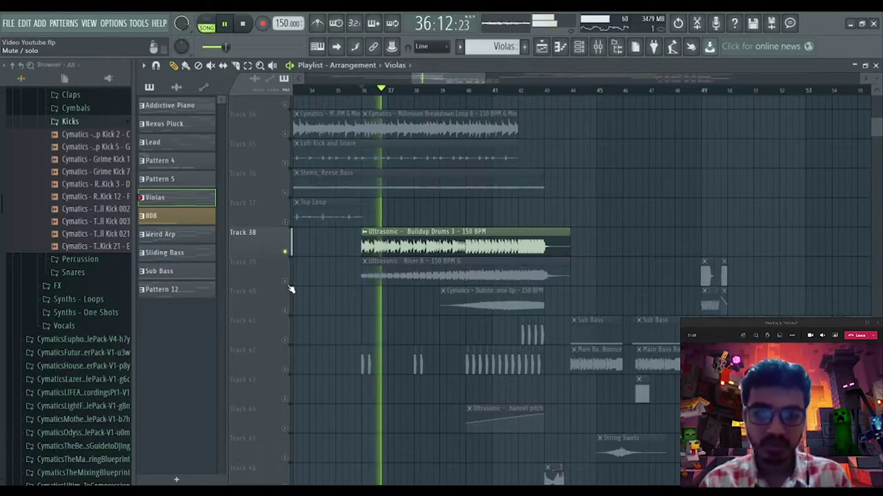
{"action": "left_click", "coordinate": [284, 281]}
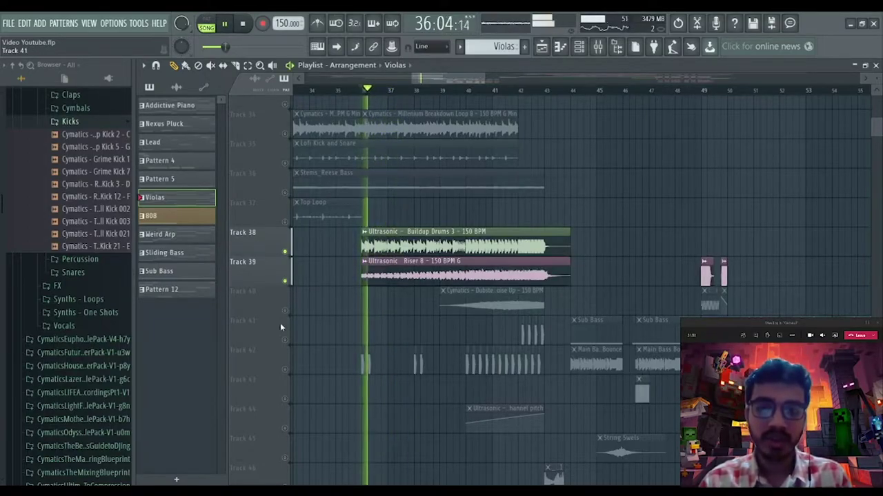
{"action": "left_click", "coordinate": [285, 310]}
{"action": "key", "text": "space"}
Step: Enable Tracks 42, 41, 44 and 46 alongside the buildup drums and riser, and play the combined buildup through bar 42
{"action": "left_click", "coordinate": [285, 371]}
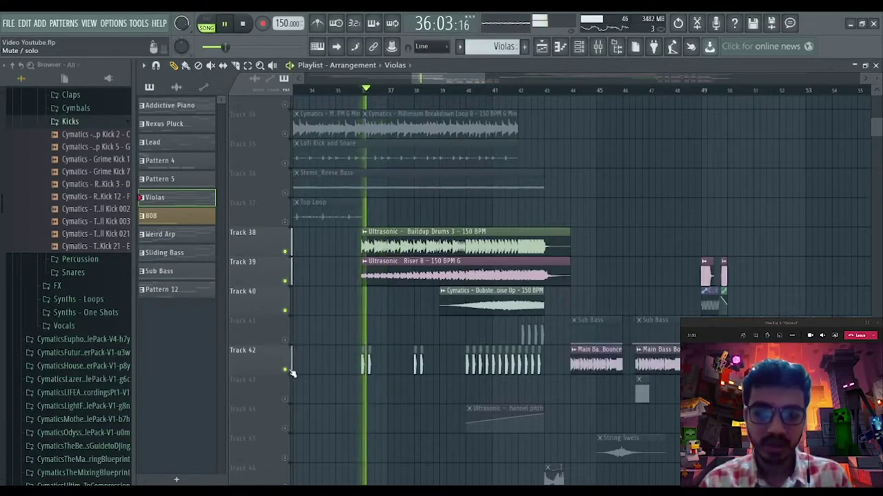
{"action": "left_click", "coordinate": [285, 340]}
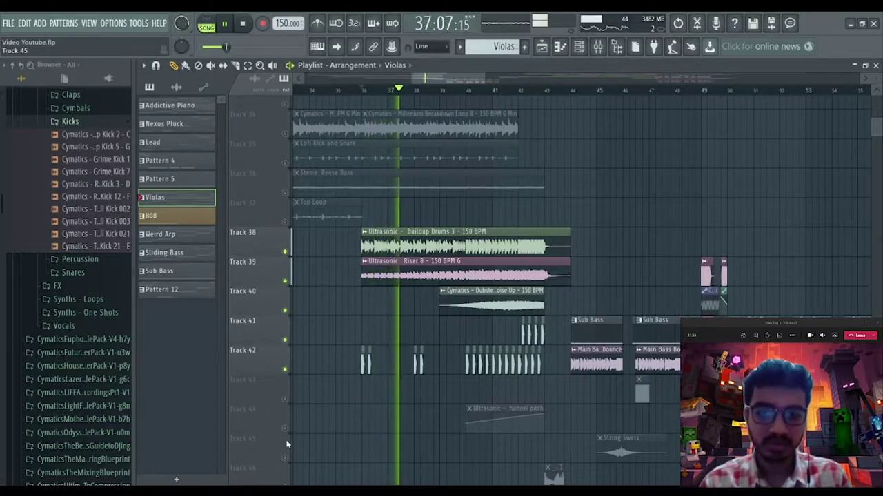
{"action": "left_click", "coordinate": [285, 428]}
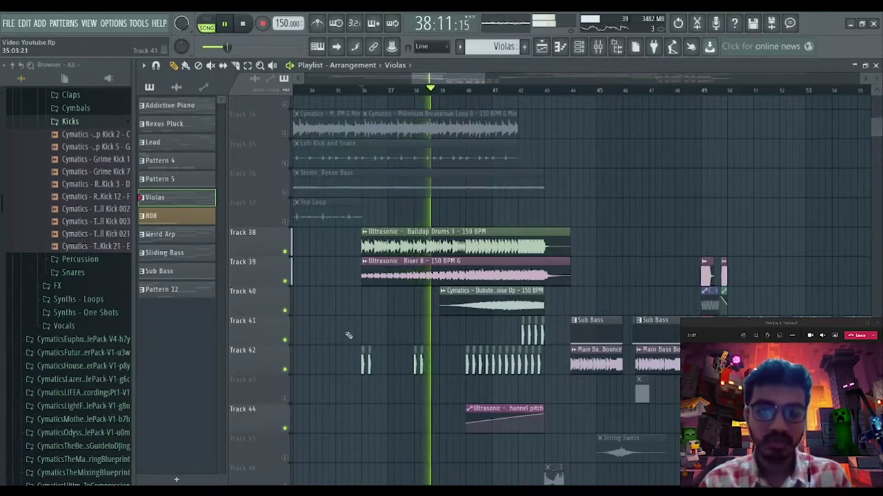
{"action": "scroll", "coordinate": [411, 391], "scroll_direction": "down", "scroll_amount": 2}
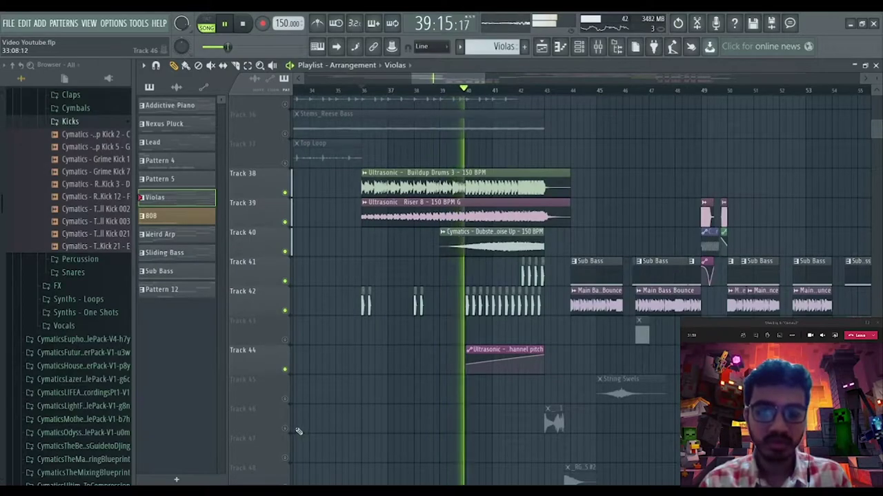
{"action": "left_click", "coordinate": [285, 429]}
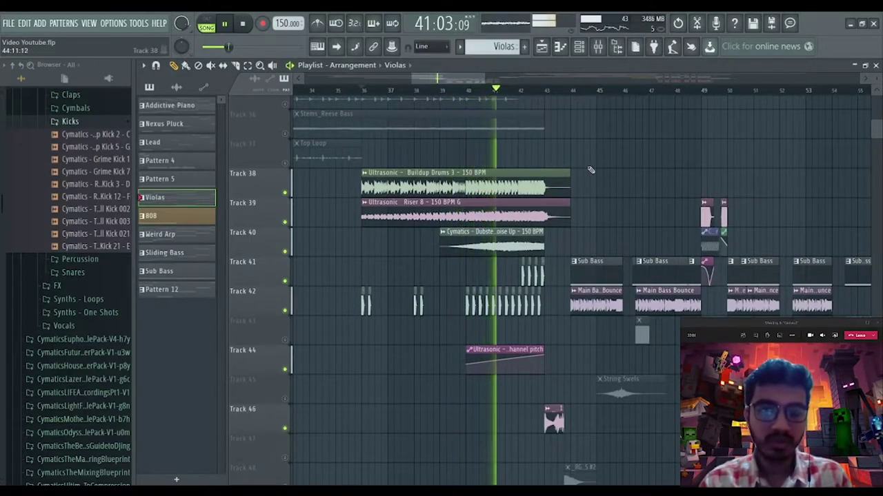
{"action": "scroll", "coordinate": [579, 167], "scroll_direction": "right", "scroll_amount": 3}
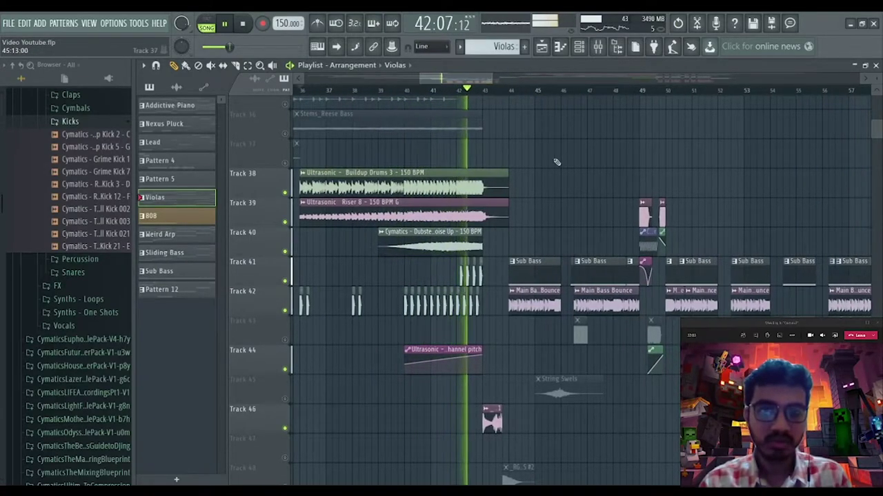
{"action": "key", "text": "space"}
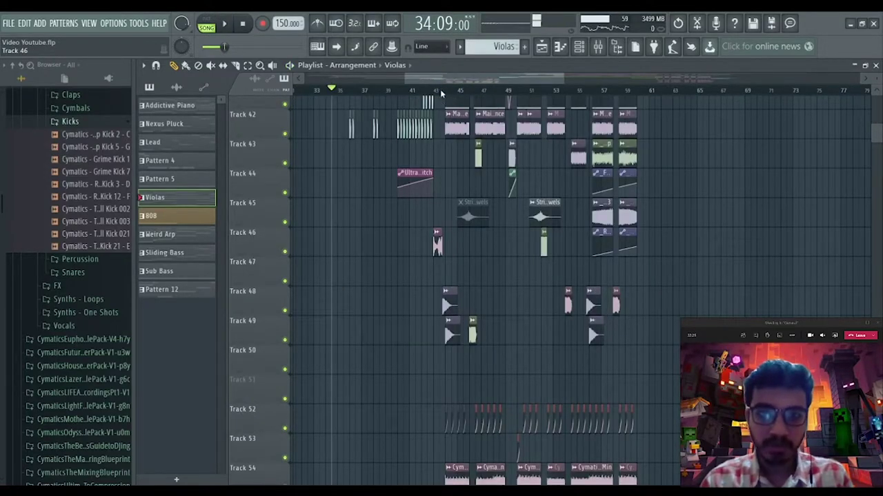
Step: Solo Track 46 and play its clip from bar 43
{"action": "right_click", "coordinate": [286, 252]}
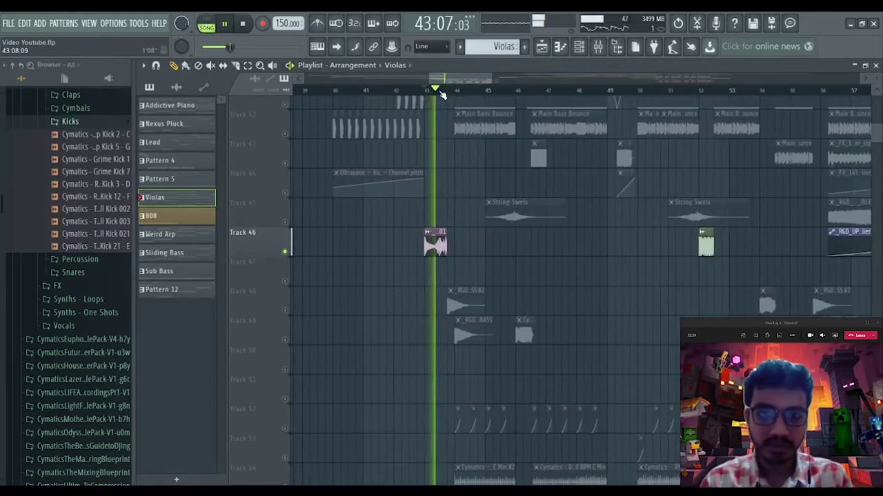
{"action": "key", "text": "space"}
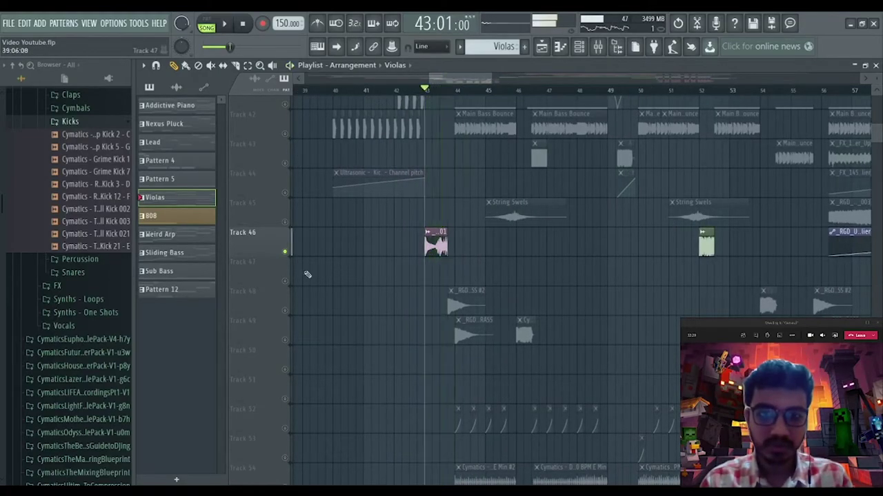
Step: Restore all tracks from solo and play the full arrangement from just before bar 42 into the drop
{"action": "right_click", "coordinate": [285, 252]}
{"action": "left_click", "coordinate": [388, 91]}
{"action": "key", "text": "space"}
{"action": "scroll", "coordinate": [389, 92], "scroll_direction": "down", "scroll_amount": 3}
{"action": "left_click_drag", "start_coordinate": [447, 77], "coordinate": [468, 79]}
{"action": "scroll", "coordinate": [639, 179], "scroll_direction": "up", "scroll_amount": 3}
{"action": "scroll", "coordinate": [639, 179], "scroll_direction": "down", "scroll_amount": 1}
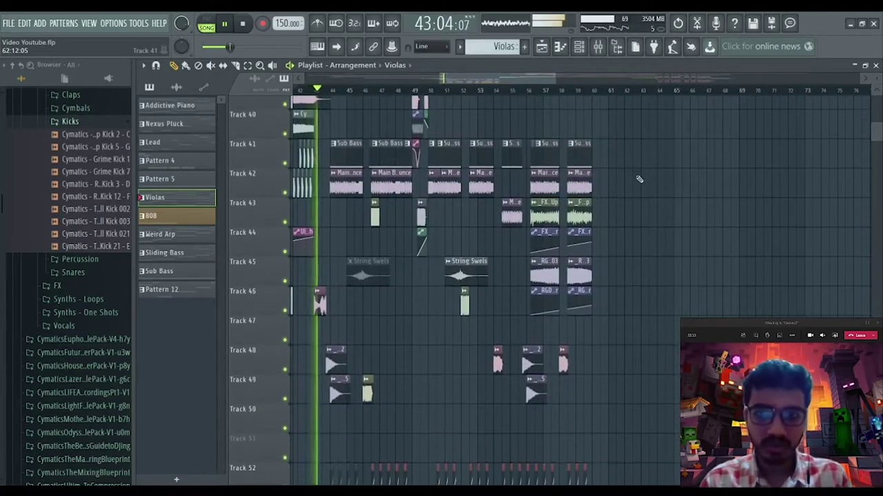
{"action": "key", "text": "space"}
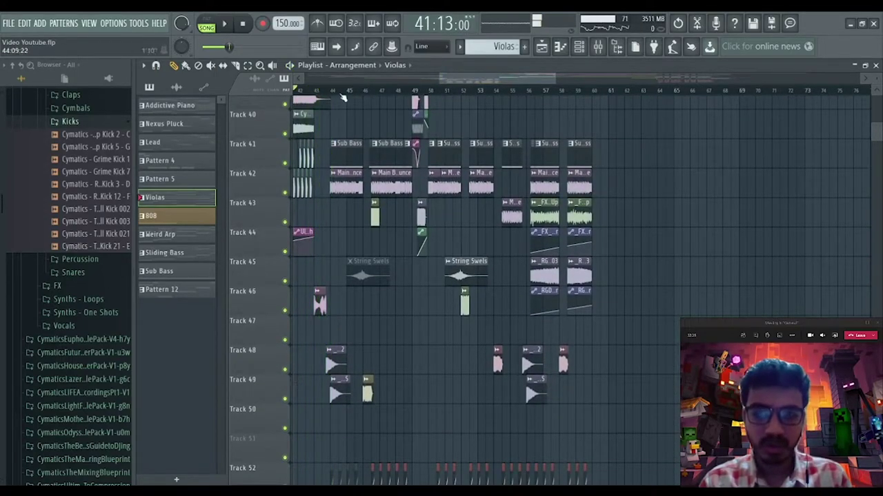
Step: Solo the brass clips on Tracks 48 and 49 and play them together from bar 43, step 5
{"action": "scroll", "coordinate": [336, 91], "scroll_direction": "up", "scroll_amount": 2}
{"action": "mouse_move", "coordinate": [463, 80]}
{"action": "left_mouse_down"}
{"action": "mouse_move", "coordinate": [444, 80]}
{"action": "mouse_move", "coordinate": [463, 81]}
{"action": "left_mouse_up"}
{"action": "scroll", "coordinate": [389, 93], "scroll_direction": "up", "scroll_amount": 2}
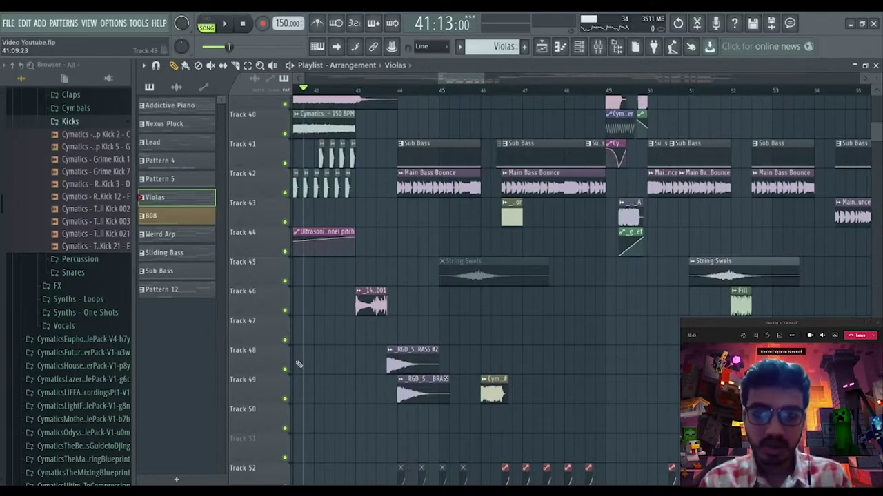
{"action": "scroll", "coordinate": [295, 352], "scroll_direction": "down", "scroll_amount": 2}
{"action": "right_click", "coordinate": [286, 312]}
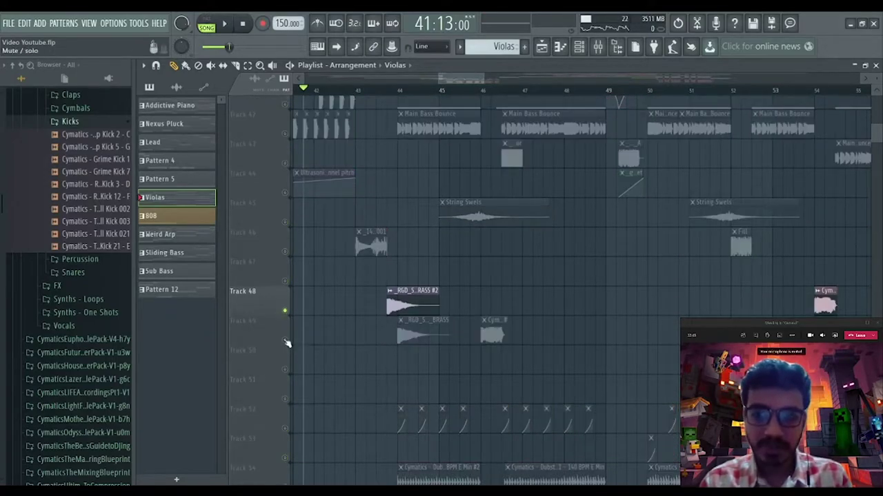
{"action": "left_click", "coordinate": [370, 91]}
{"action": "key", "text": "space"}
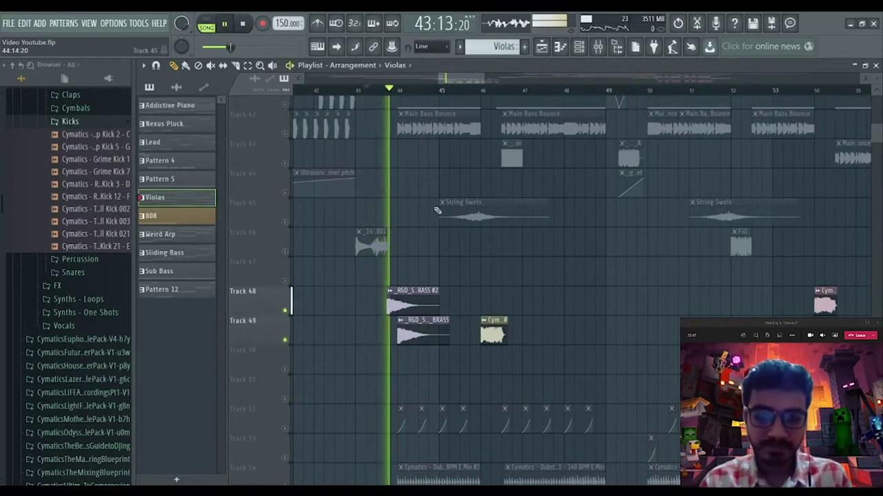
{"action": "key", "text": "space"}
Step: Solo Track 42 with the Main Bass Bounce clips and play it from bar 44
{"action": "scroll", "coordinate": [295, 348], "scroll_direction": "up", "scroll_amount": 4}
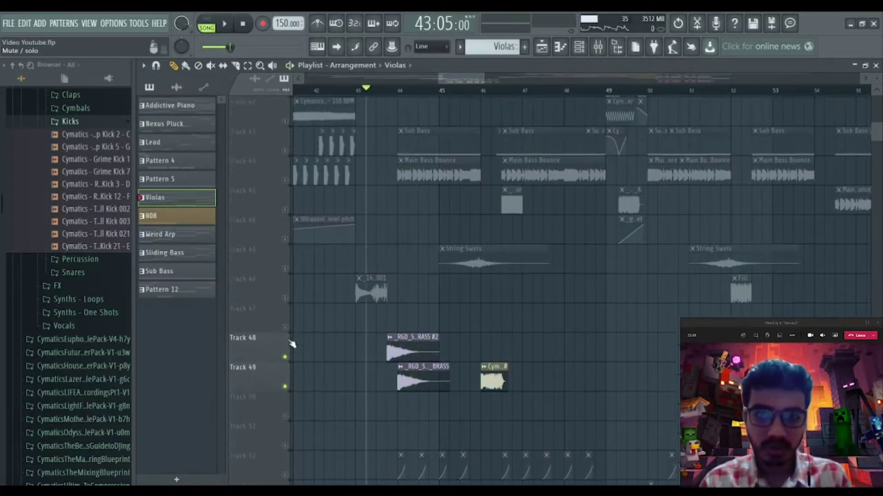
{"action": "scroll", "coordinate": [358, 345], "scroll_direction": "up", "scroll_amount": 1}
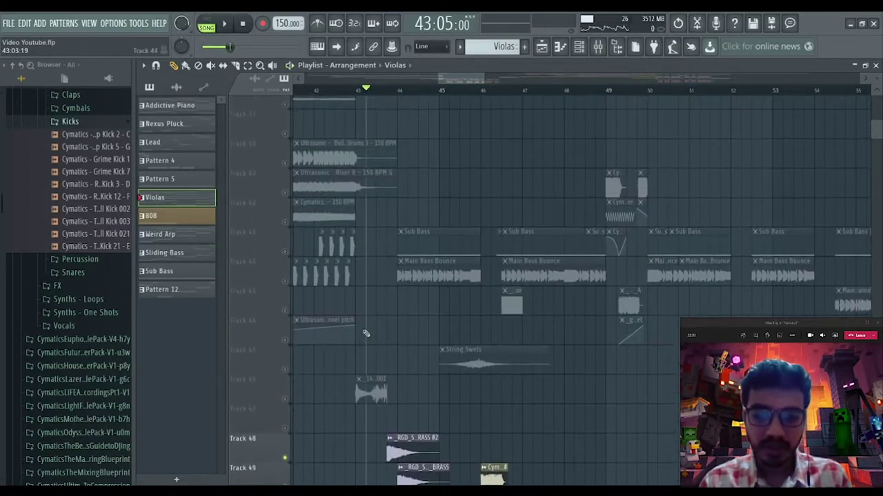
{"action": "left_click", "coordinate": [291, 285]}
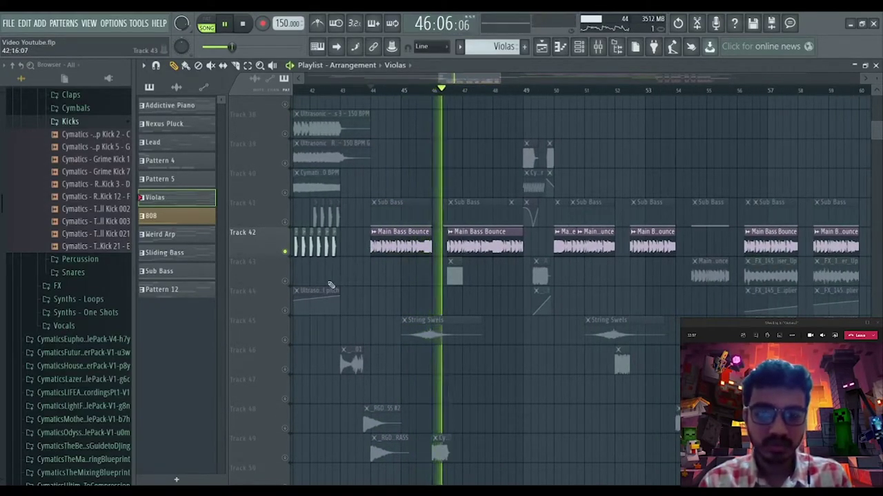
{"action": "key", "text": "space"}
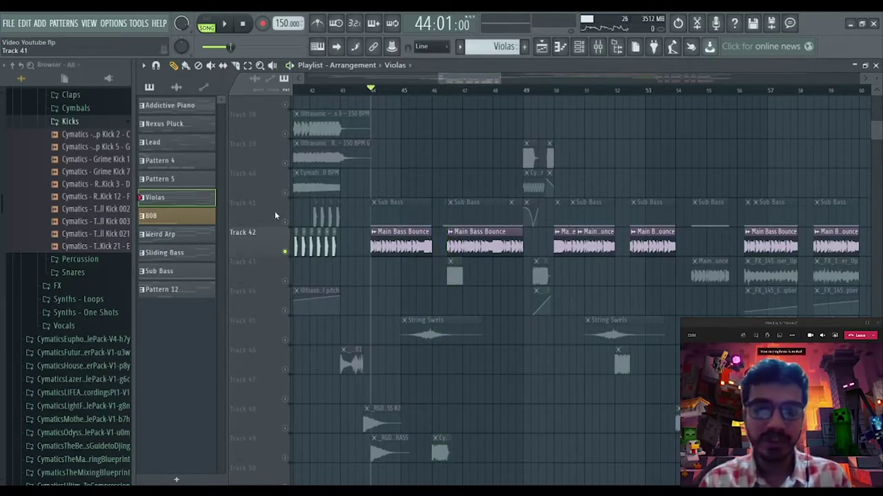
Step: Enable the Sub Bass track alongside Main Bass Bounce and play both from bar 44
{"action": "left_click", "coordinate": [285, 221]}
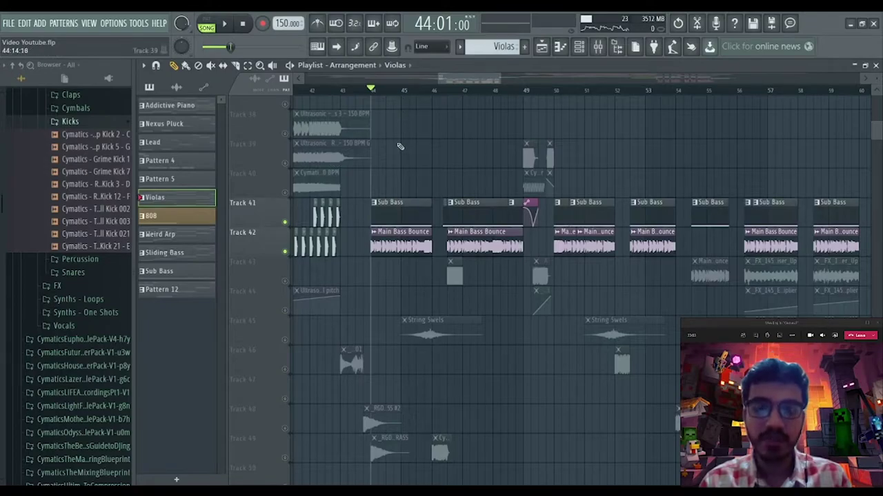
{"action": "key", "text": "space"}
{"action": "scroll", "coordinate": [321, 331], "scroll_direction": "down", "scroll_amount": 4}
{"action": "key", "text": "space"}
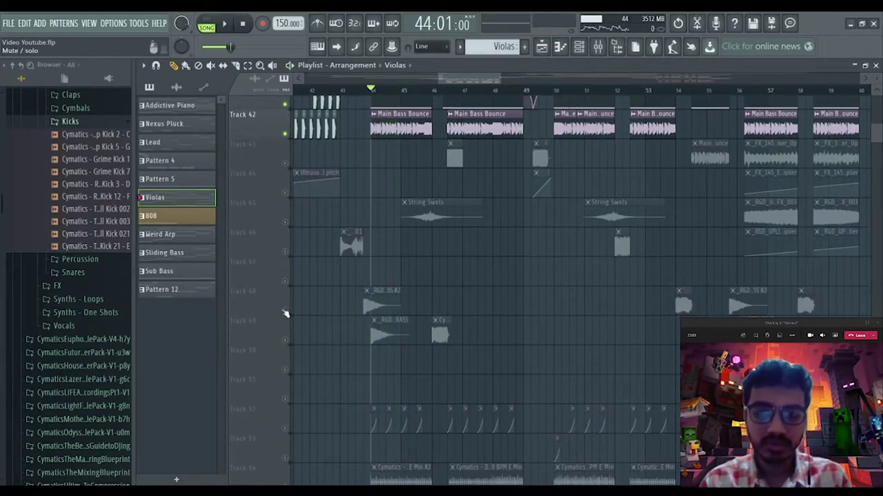
Step: Enable the brass Tracks 48 and 49 alongside the soloed bass tracks and play them together from bar 43, step 13
{"action": "scroll", "coordinate": [293, 341], "scroll_direction": "down", "scroll_amount": 4}
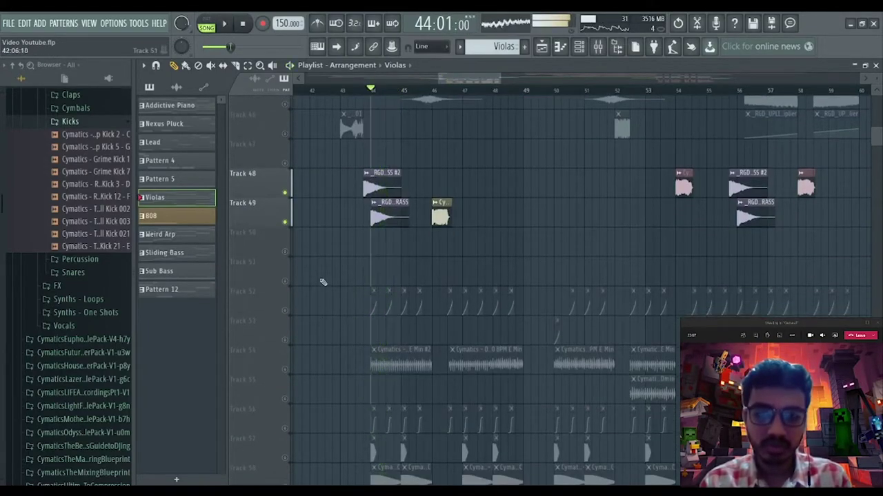
{"action": "key", "text": "space"}
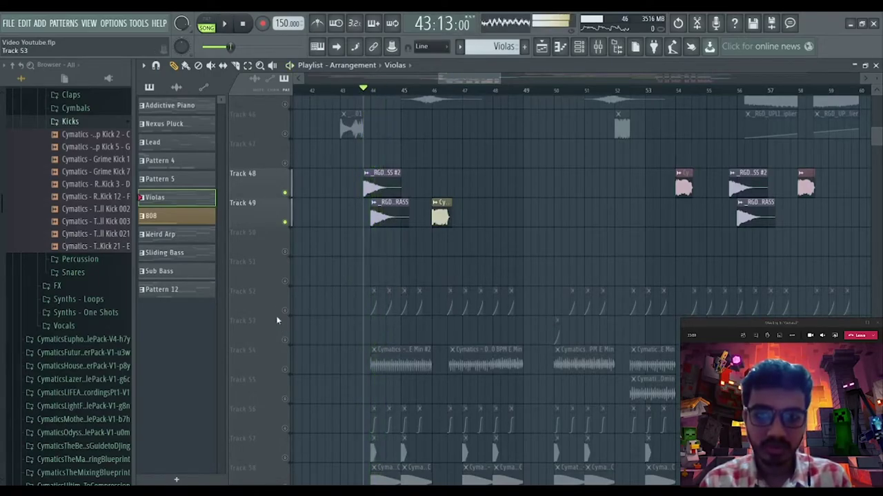
{"action": "scroll", "coordinate": [322, 309], "scroll_direction": "up", "scroll_amount": 5}
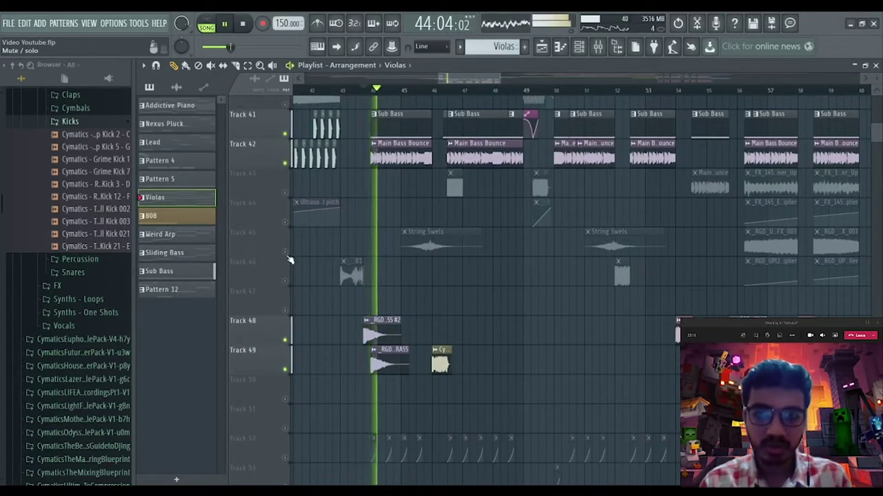
Step: Restore all tracks from solo during playback, listen to the full mix past bar 45, and stop
{"action": "right_click", "coordinate": [286, 253]}
{"action": "right_click", "coordinate": [286, 253]}
{"action": "scroll", "coordinate": [470, 247], "scroll_direction": "down", "scroll_amount": 1}
{"action": "scroll", "coordinate": [471, 250], "scroll_direction": "up", "scroll_amount": 1}
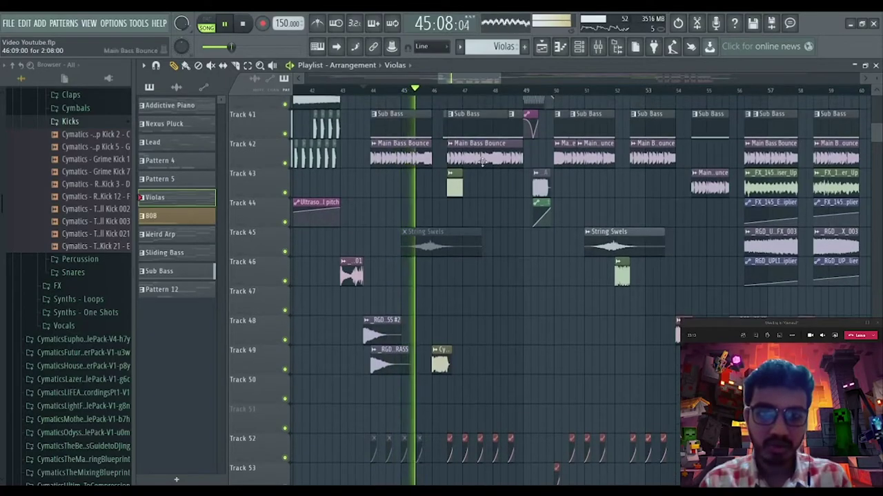
{"action": "key", "text": "space"}
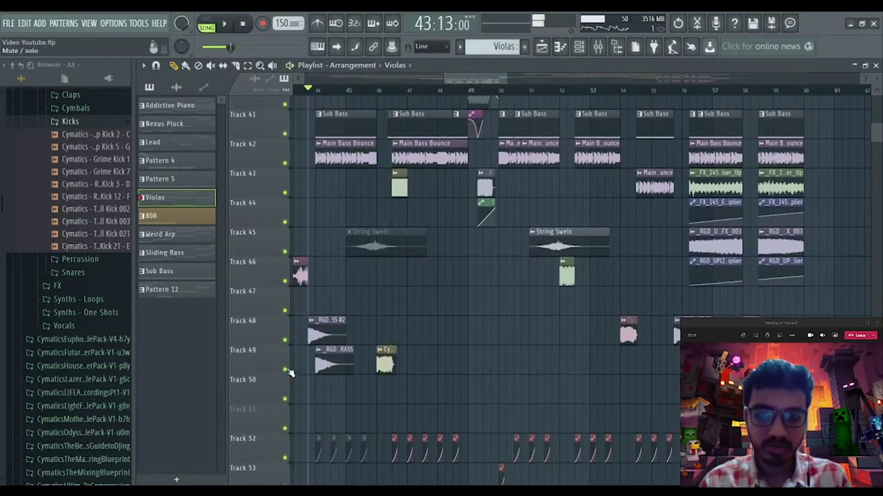
Step: Solo Track 49 and play its short Cymatics clip from bar 46
{"action": "right_click", "coordinate": [287, 369]}
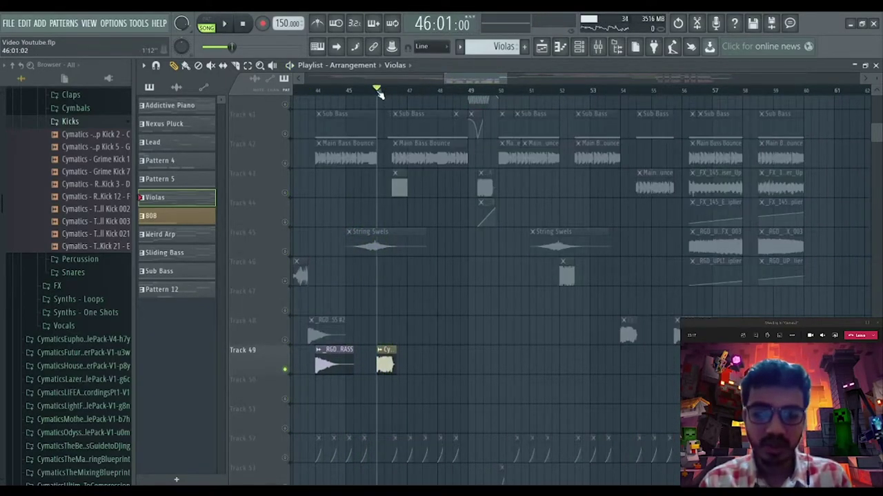
{"action": "key", "text": "space"}
{"action": "scroll", "coordinate": [393, 293], "scroll_direction": "up", "scroll_amount": 2}
{"action": "key", "text": "space"}
Step: Restore all tracks from solo and play the full arrangement from bar 44, step 13 past bar 46
{"action": "right_click", "coordinate": [286, 282]}
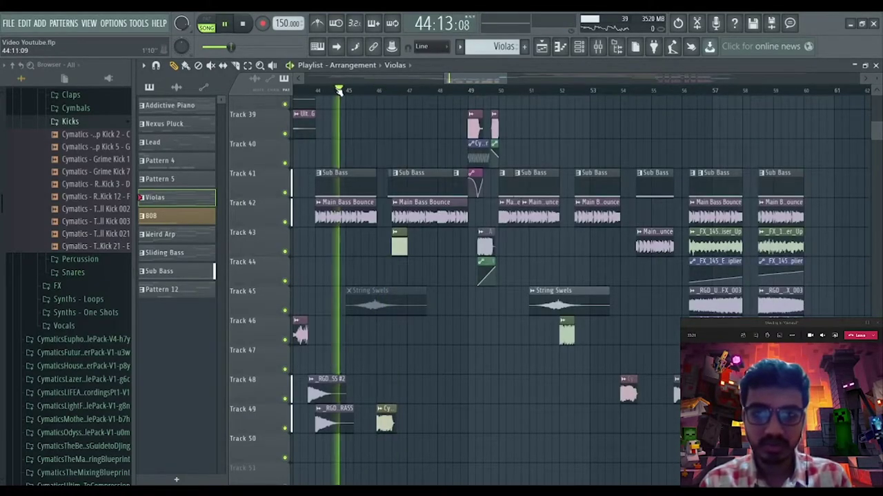
{"action": "key", "text": "space"}
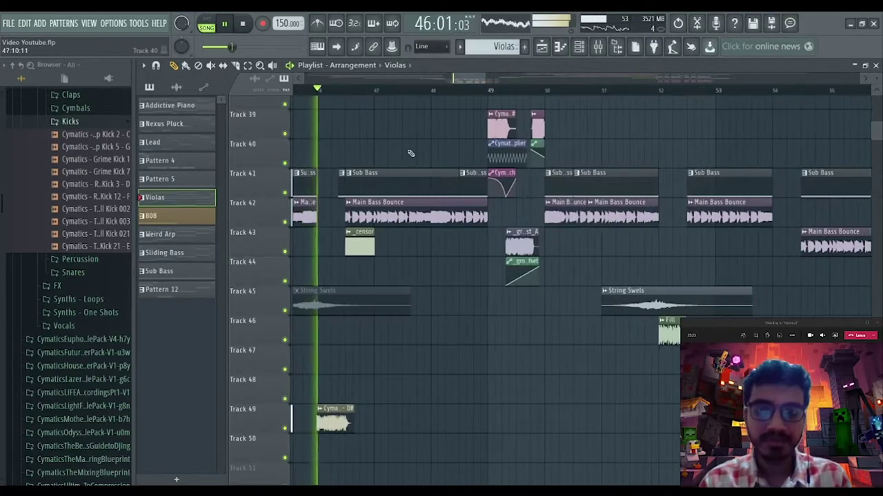
{"action": "key", "text": "space"}
Step: Play the full arrangement from bar 46, step 7 to hear the second Main Bass Bounce section
{"action": "scroll", "coordinate": [336, 237], "scroll_direction": "down", "scroll_amount": 3}
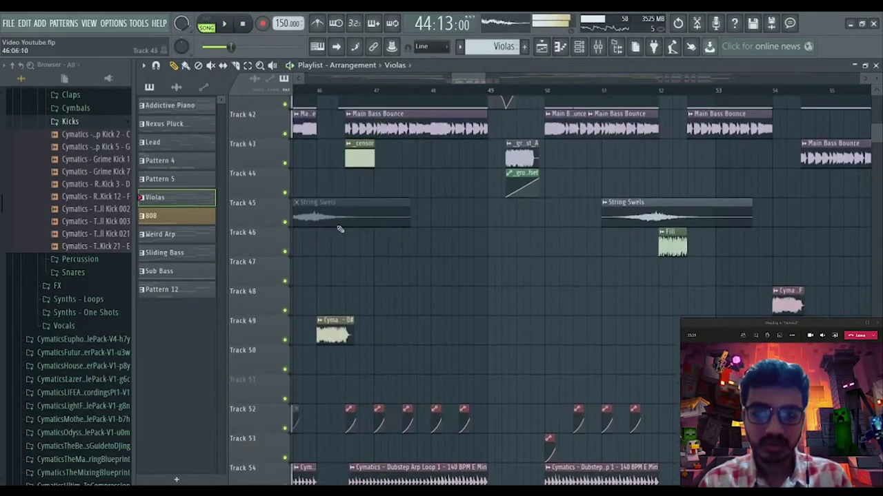
{"action": "scroll", "coordinate": [337, 90], "scroll_direction": "down", "scroll_amount": 5}
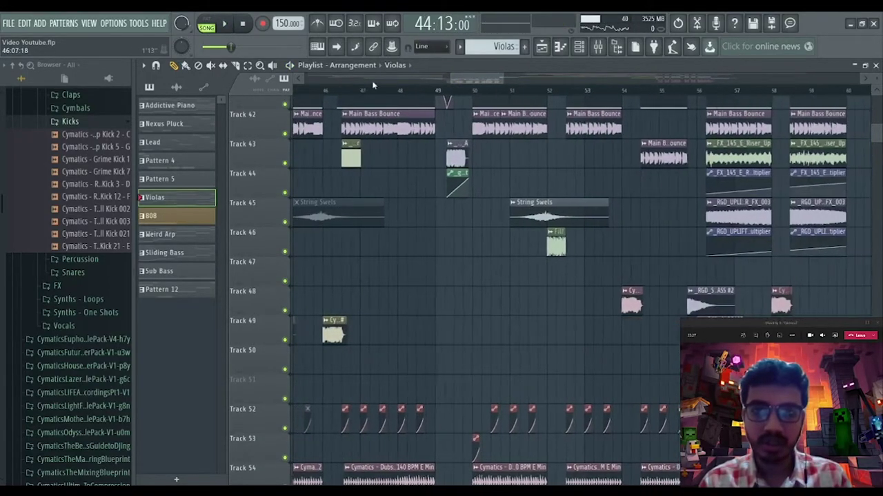
{"action": "left_click_drag", "start_coordinate": [482, 81], "coordinate": [398, 82]}
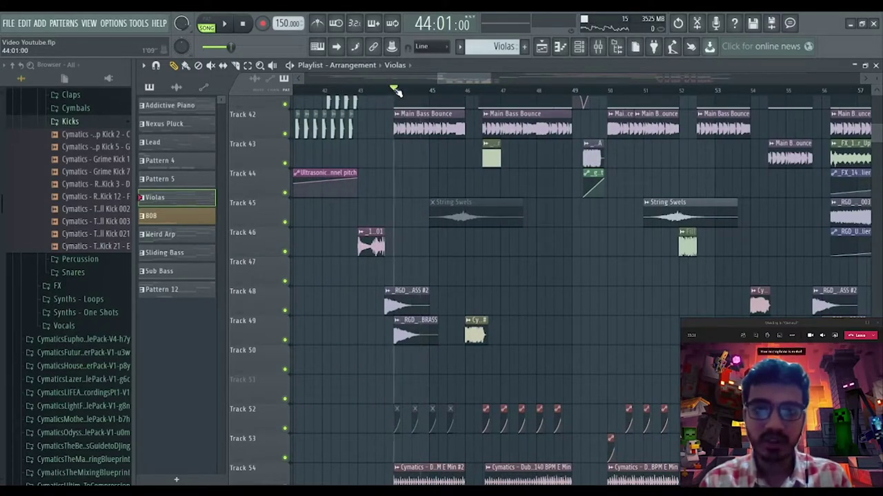
{"action": "left_click_drag", "start_coordinate": [462, 82], "coordinate": [473, 82]}
{"action": "left_click", "coordinate": [424, 91]}
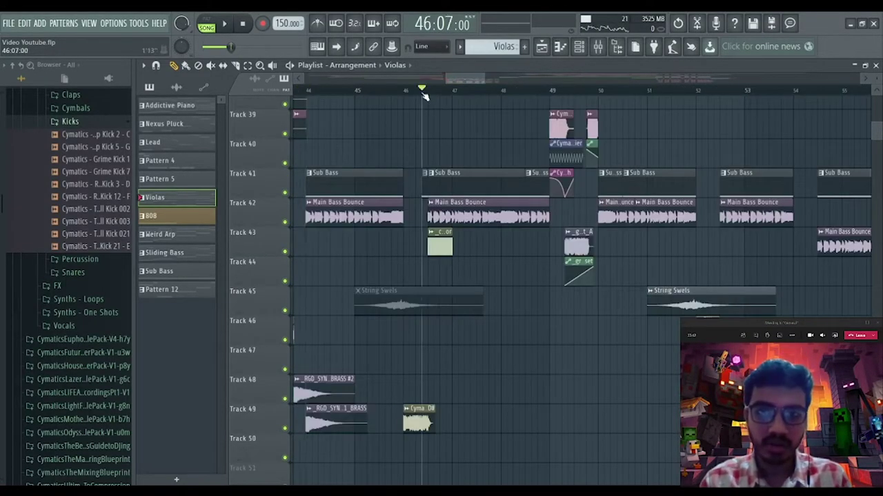
{"action": "key", "text": "space"}
{"action": "scroll", "coordinate": [439, 134], "scroll_direction": "down", "scroll_amount": 12}
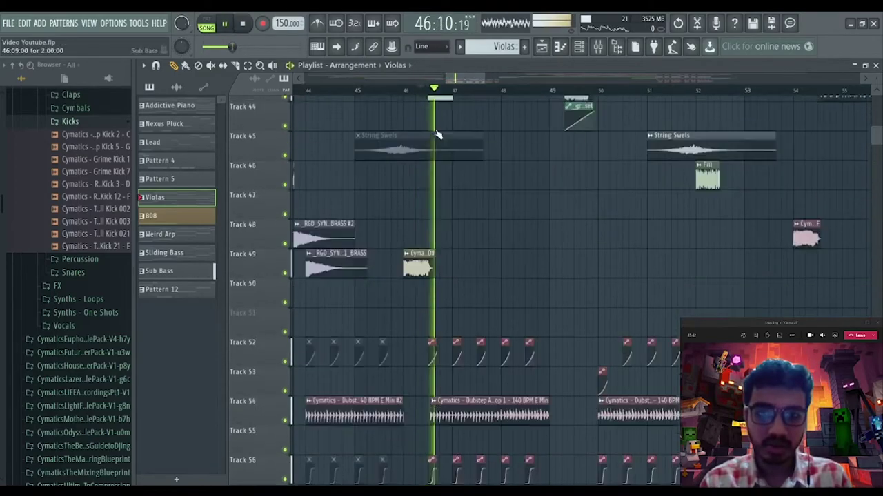
{"action": "scroll", "coordinate": [483, 145], "scroll_direction": "up", "scroll_amount": 10}
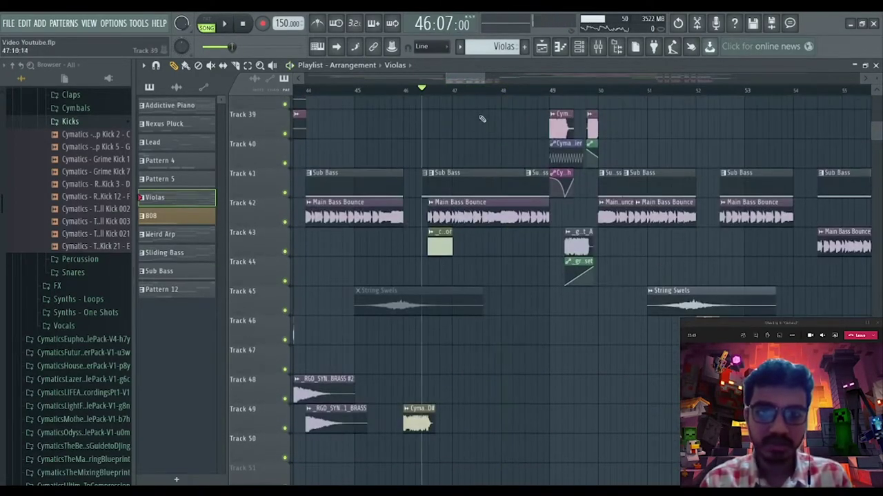
{"action": "key", "text": "space"}
{"action": "key", "text": "space"}
Step: Solo Track 43 and play its _censor clip from bar 46, step 9
{"action": "scroll", "coordinate": [473, 94], "scroll_direction": "up", "scroll_amount": 2}
{"action": "right_click", "coordinate": [286, 252]}
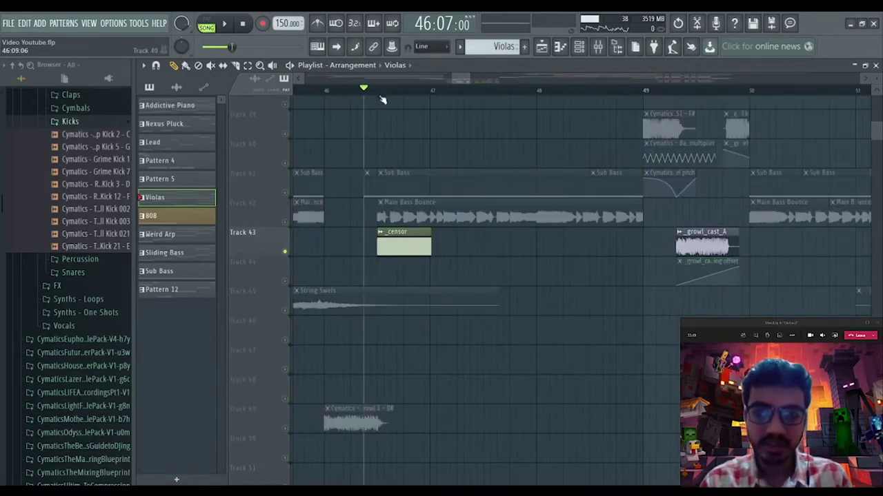
{"action": "key", "text": "space"}
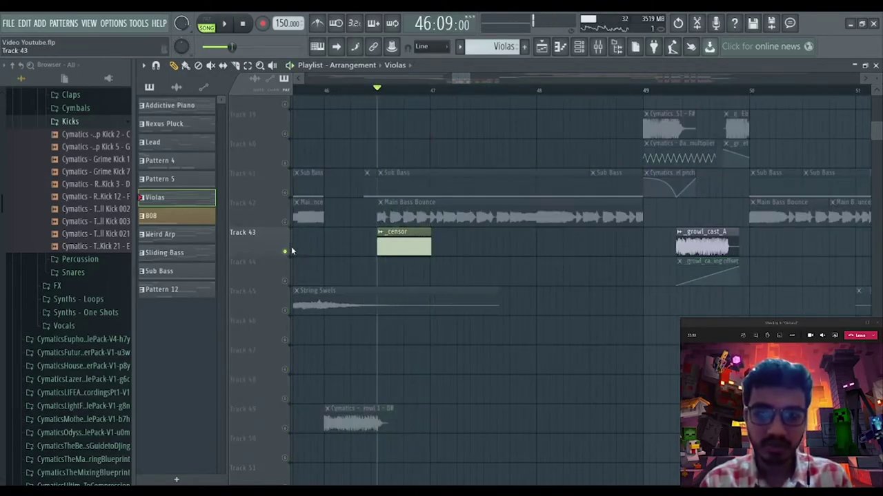
Step: Restore all tracks from solo and play the arrangement from bar 45, step 11 while reviewing the drum tracks below Track 52
{"action": "right_click", "coordinate": [286, 253]}
{"action": "scroll", "coordinate": [429, 106], "scroll_direction": "down", "scroll_amount": 3}
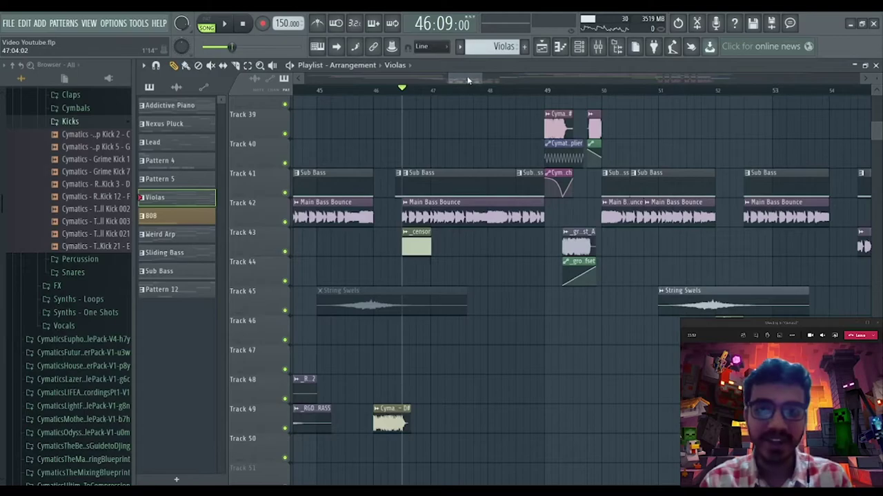
{"action": "scroll", "coordinate": [309, 232], "scroll_direction": "down", "scroll_amount": 4}
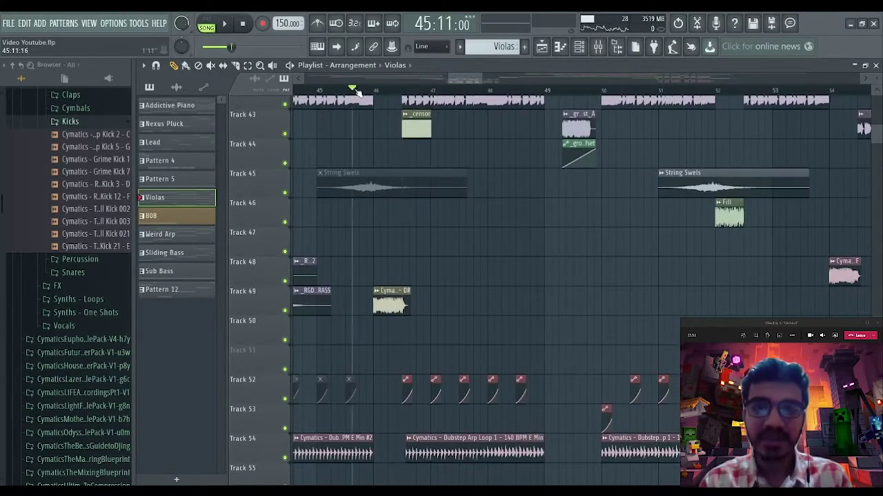
{"action": "key", "text": "space"}
{"action": "scroll", "coordinate": [358, 92], "scroll_direction": "down", "scroll_amount": 3}
{"action": "scroll", "coordinate": [451, 206], "scroll_direction": "down", "scroll_amount": 6}
{"action": "scroll", "coordinate": [449, 205], "scroll_direction": "up", "scroll_amount": 3}
{"action": "scroll", "coordinate": [381, 243], "scroll_direction": "down", "scroll_amount": 4}
{"action": "key", "text": "space"}
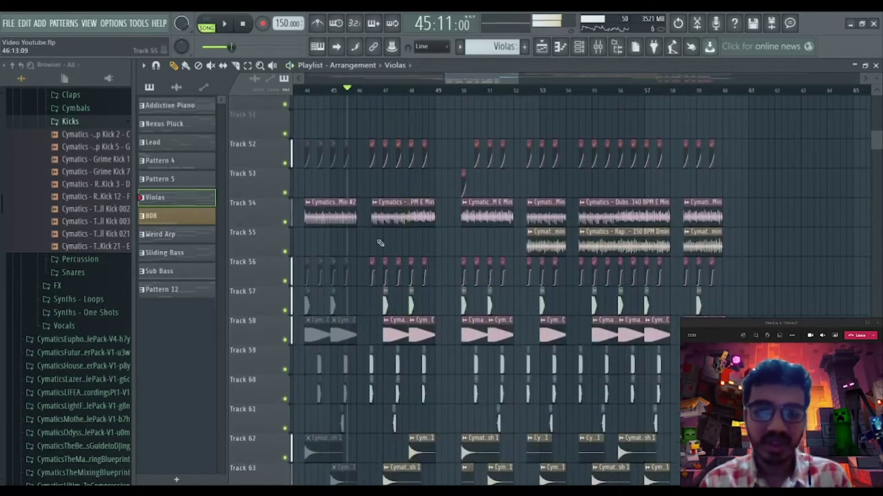
Step: Solo Track 57 and play it from bar 45, step 11
{"action": "scroll", "coordinate": [287, 231], "scroll_direction": "down", "scroll_amount": 3}
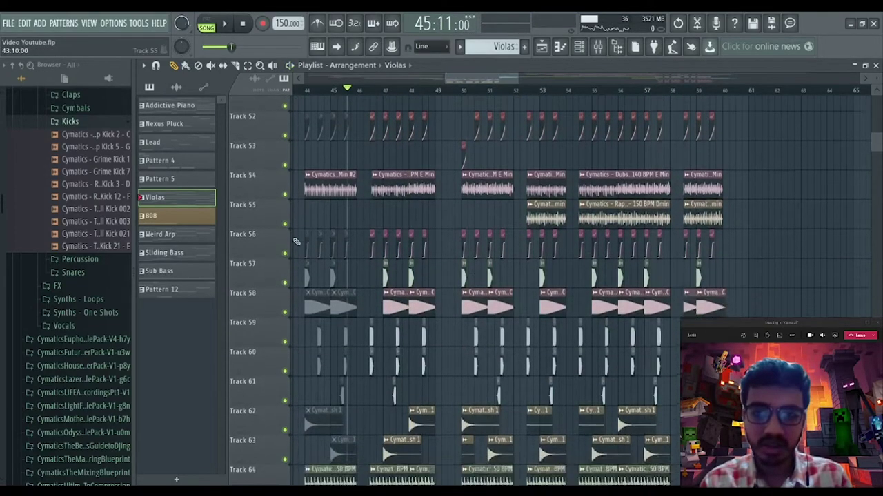
{"action": "right_click", "coordinate": [285, 223]}
{"action": "key", "text": "space"}
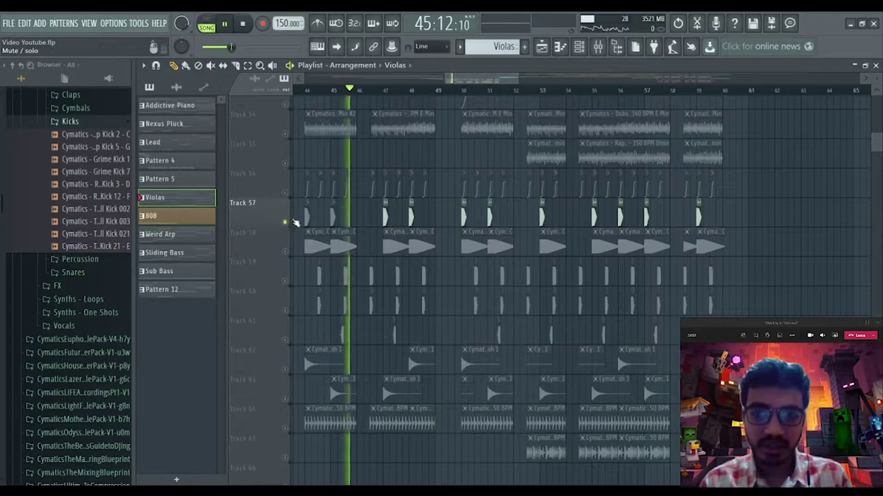
Step: Enable the 808 clips on Track 58 and the drum hits on Tracks 59 to 61 alongside Track 57, and play from bar 47
{"action": "left_click", "coordinate": [286, 253]}
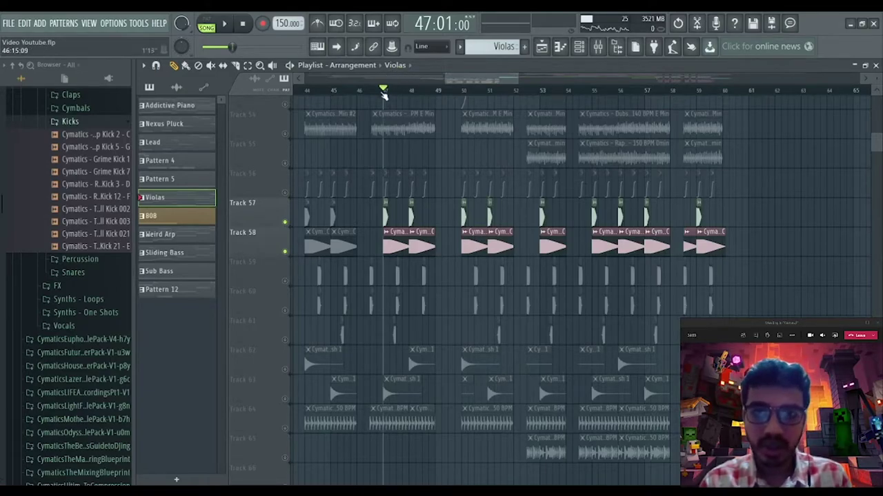
{"action": "scroll", "coordinate": [388, 95], "scroll_direction": "up", "scroll_amount": 3}
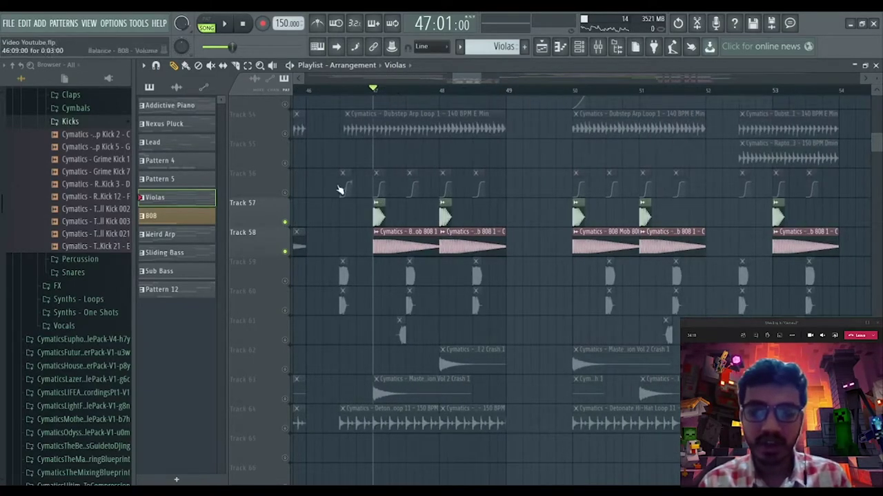
{"action": "scroll", "coordinate": [296, 242], "scroll_direction": "down", "scroll_amount": 4}
{"action": "scroll", "coordinate": [304, 252], "scroll_direction": "up", "scroll_amount": 3}
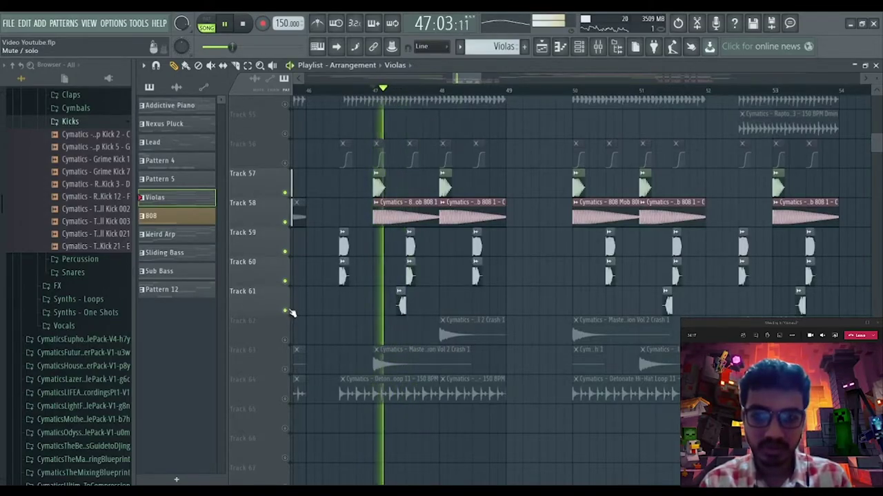
{"action": "scroll", "coordinate": [307, 314], "scroll_direction": "down", "scroll_amount": 3}
{"action": "key", "text": "space"}
Step: Add the crash Tracks 62 and 63, hi-hat Track 64, and Tracks 52 and 54 to 56 to the solo group, playing from bar 47
{"action": "left_click", "coordinate": [286, 254]}
{"action": "left_click", "coordinate": [286, 282]}
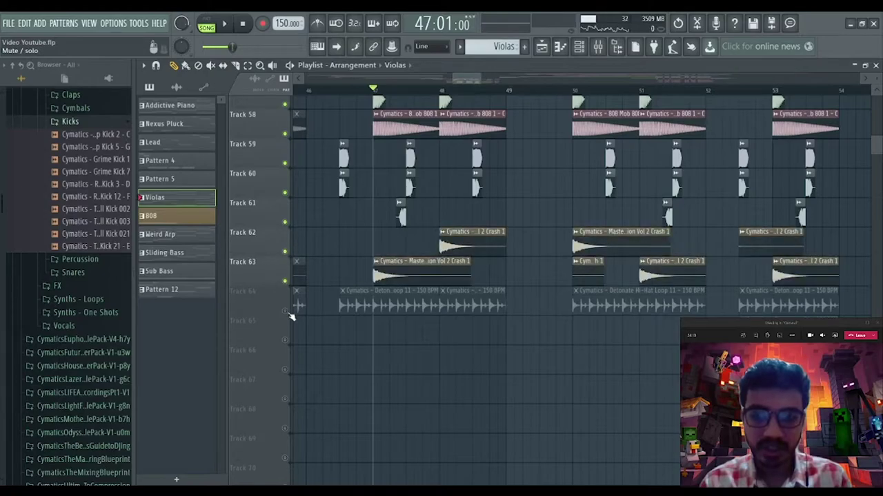
{"action": "left_click", "coordinate": [287, 311]}
{"action": "scroll", "coordinate": [295, 313], "scroll_direction": "up", "scroll_amount": 1}
{"action": "scroll", "coordinate": [296, 312], "scroll_direction": "up", "scroll_amount": 10}
{"action": "left_click", "coordinate": [285, 310]}
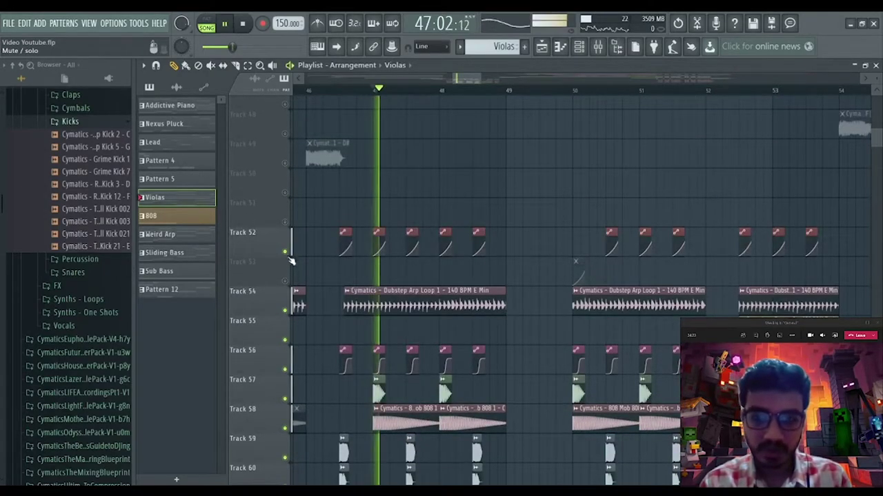
Step: Play the combined drum and arp loop tracks from bar 46, step 7 through bar 47
{"action": "scroll", "coordinate": [290, 257], "scroll_direction": "down", "scroll_amount": 4}
{"action": "left_click", "coordinate": [330, 90]}
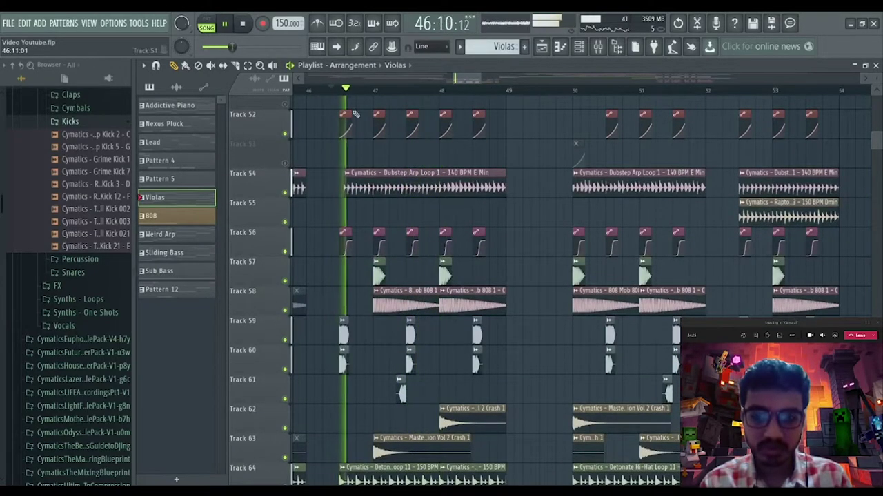
{"action": "scroll", "coordinate": [359, 119], "scroll_direction": "down", "scroll_amount": 2}
{"action": "scroll", "coordinate": [437, 204], "scroll_direction": "up", "scroll_amount": 3}
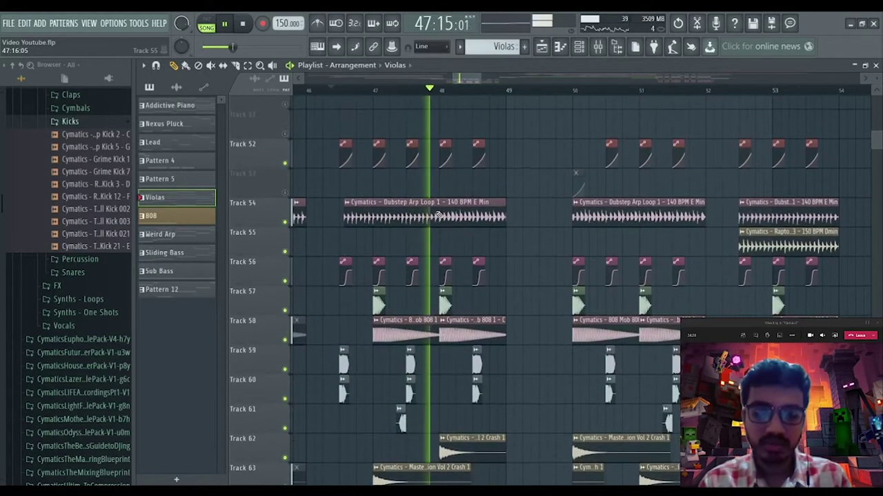
{"action": "key", "text": "space"}
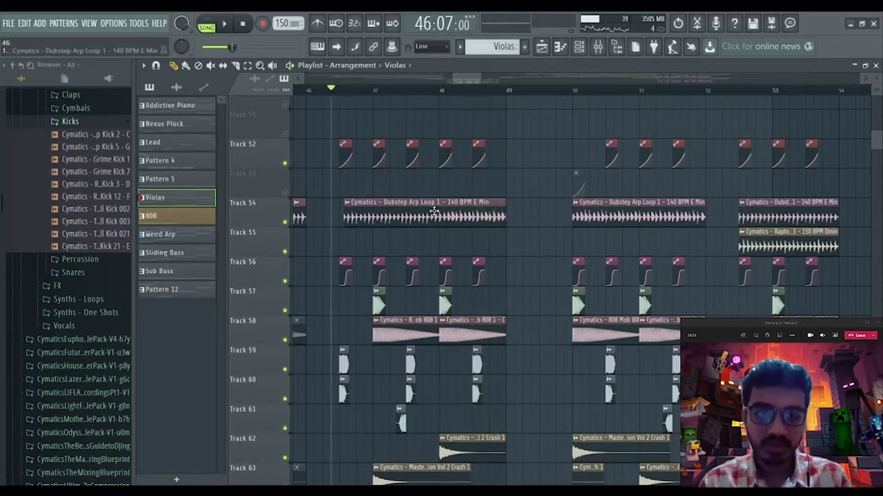
Step: Play Track 52's automation clips in solo from bar 46, step 7, and restore all tracks to hear the full mix into bar 48
{"action": "scroll", "coordinate": [435, 211], "scroll_direction": "up", "scroll_amount": 2}
{"action": "right_click", "coordinate": [286, 224]}
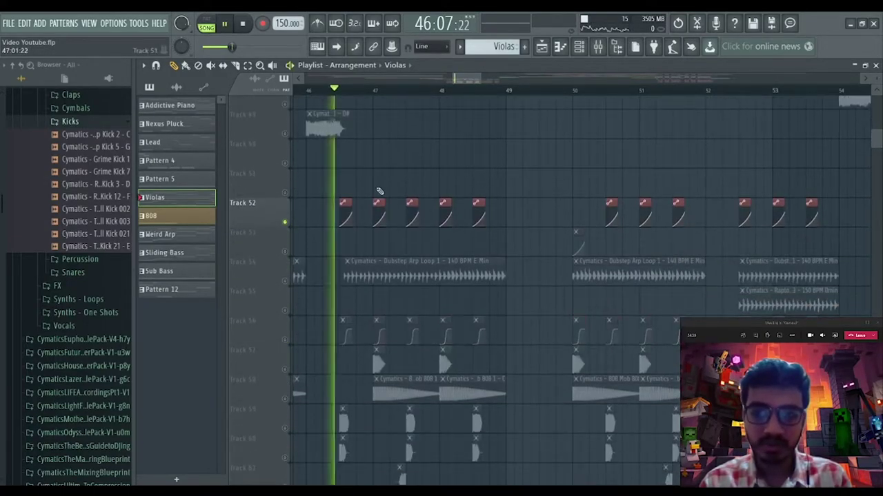
{"action": "right_click", "coordinate": [286, 223]}
{"action": "scroll", "coordinate": [417, 178], "scroll_direction": "down", "scroll_amount": 2}
{"action": "scroll", "coordinate": [417, 178], "scroll_direction": "up", "scroll_amount": 4}
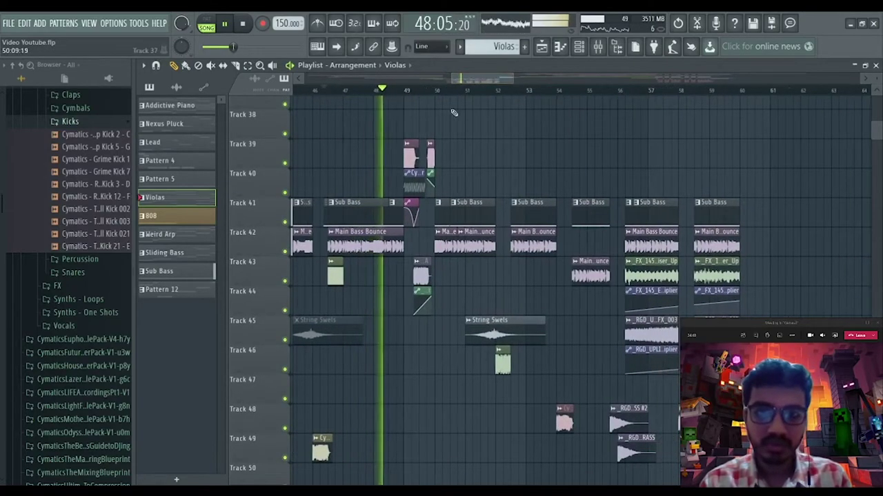
{"action": "scroll", "coordinate": [441, 121], "scroll_direction": "up", "scroll_amount": 3}
{"action": "key", "text": "space"}
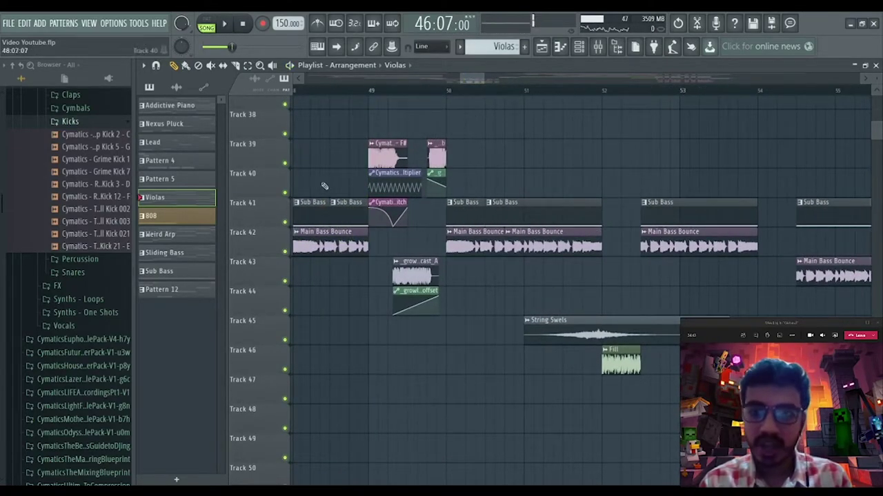
Step: Solo Track 39, enable Tracks 40 to 44 alongside it, and play the group from bar 48, step 15
{"action": "scroll", "coordinate": [405, 91], "scroll_direction": "up", "scroll_amount": 2}
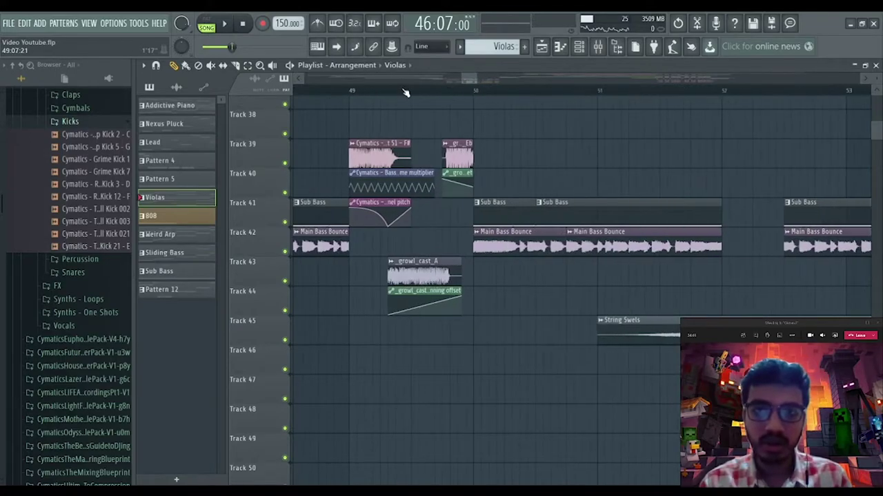
{"action": "left_click", "coordinate": [285, 165], "text": "ctrl"}
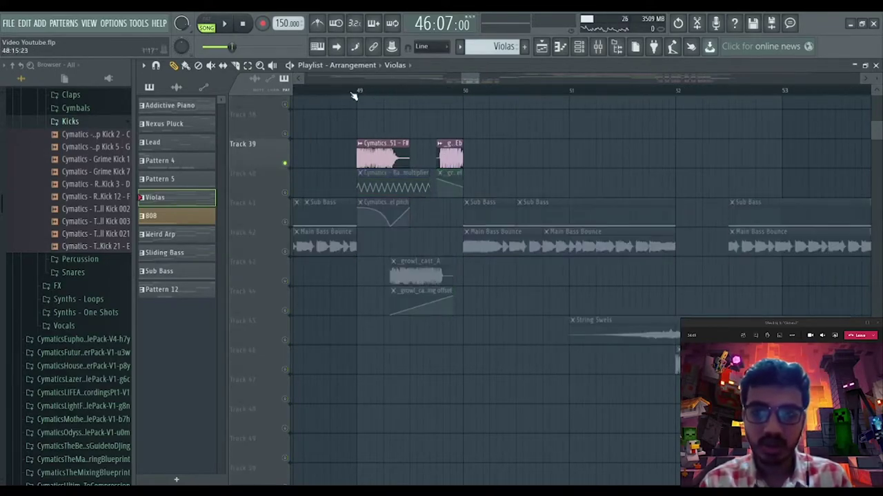
{"action": "left_click", "coordinate": [285, 222]}
{"action": "left_click", "coordinate": [285, 251]}
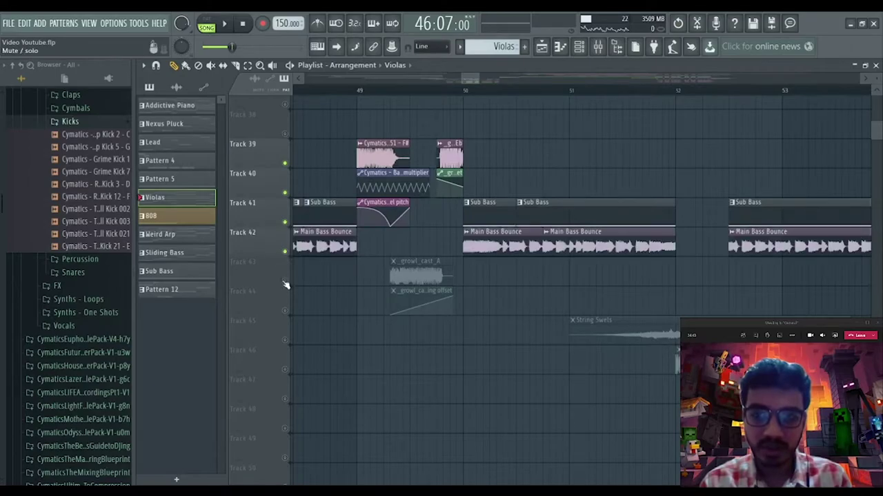
{"action": "left_click", "coordinate": [344, 90]}
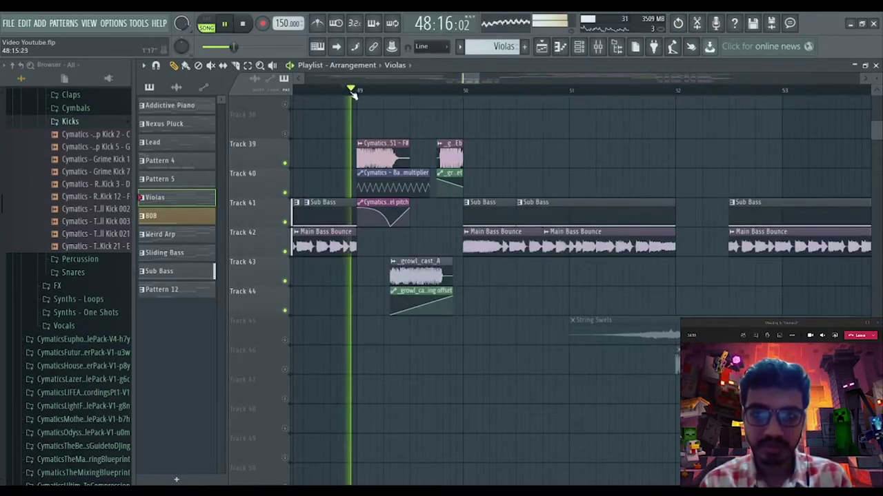
{"action": "key", "text": "space"}
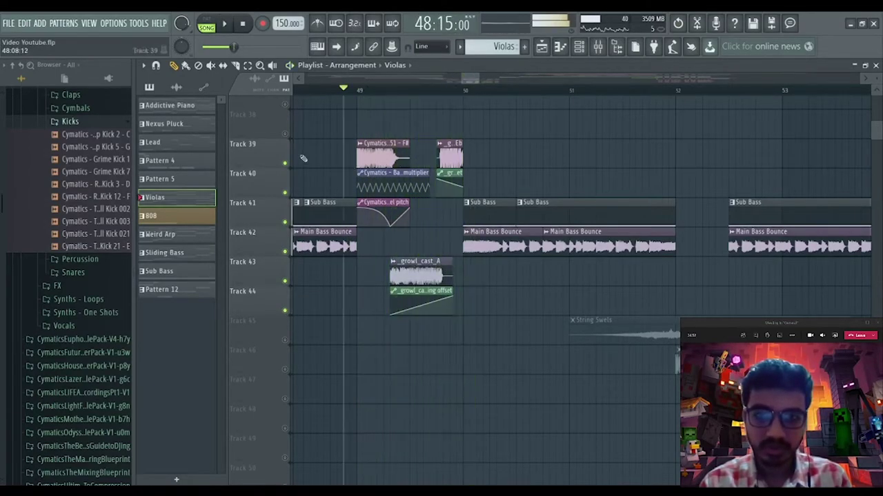
Step: Solo Track 39's growl clip and play it from bar 49, then enable Track 40's automation alongside it
{"action": "right_click", "coordinate": [286, 165]}
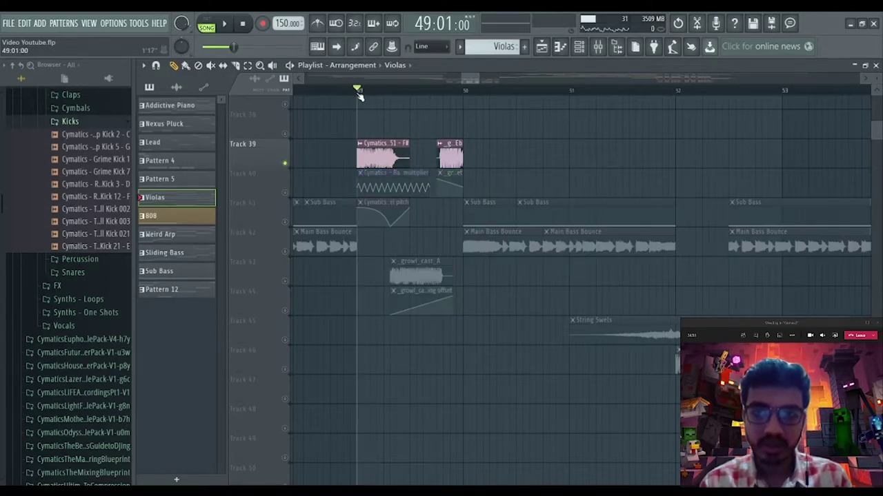
{"action": "key", "text": "space"}
{"action": "key", "text": "space"}
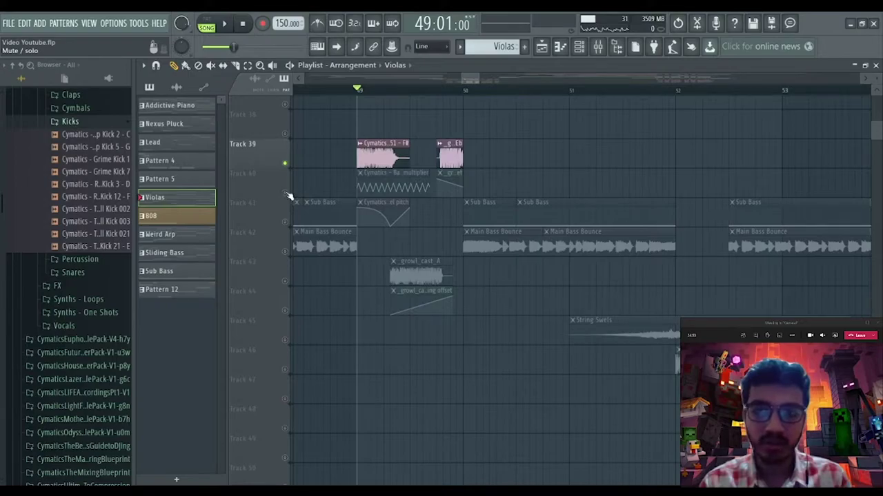
{"action": "key", "text": "space"}
{"action": "key", "text": "space"}
{"action": "key", "text": "space"}
{"action": "key", "text": "space"}
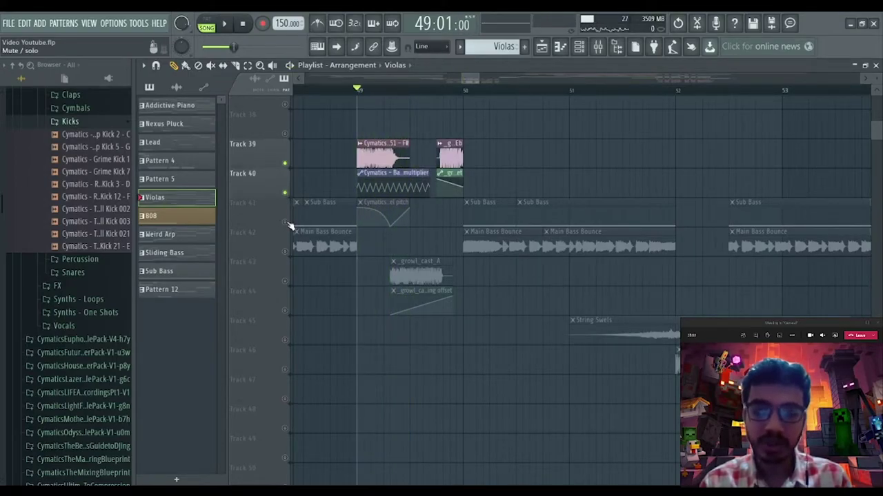
Step: Enable Track 41's pitch automation alongside Tracks 39 and 40, and play from bar 49
{"action": "left_click", "coordinate": [285, 223]}
{"action": "key", "text": "space"}
{"action": "key", "text": "space"}
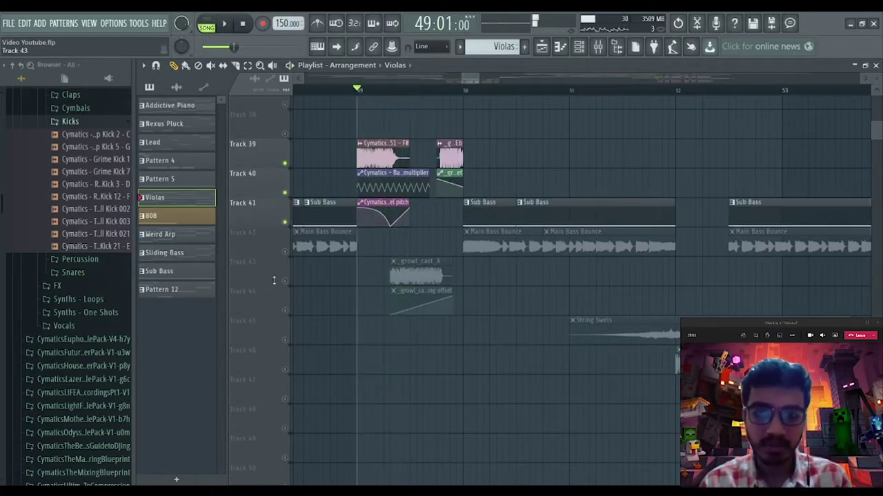
Step: Add the growl clip on Track 43 and its automation on Track 44 to the solo group, playing from bar 49
{"action": "key", "text": "space"}
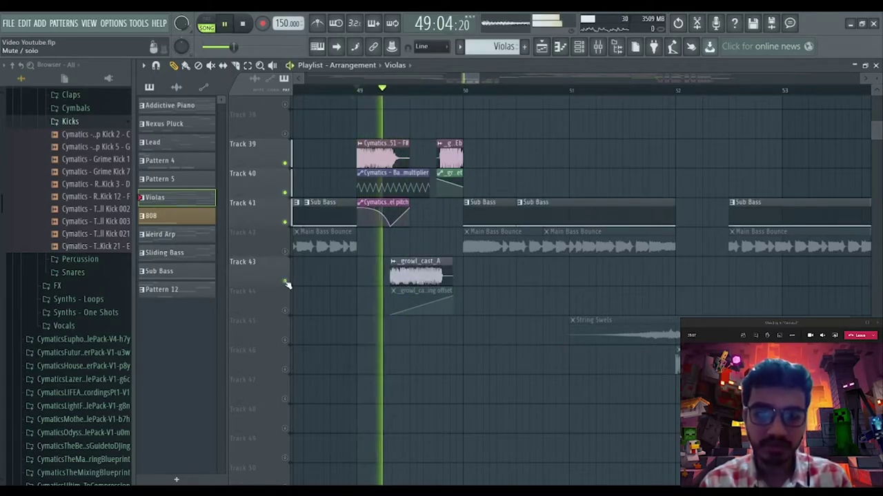
{"action": "key", "text": "space"}
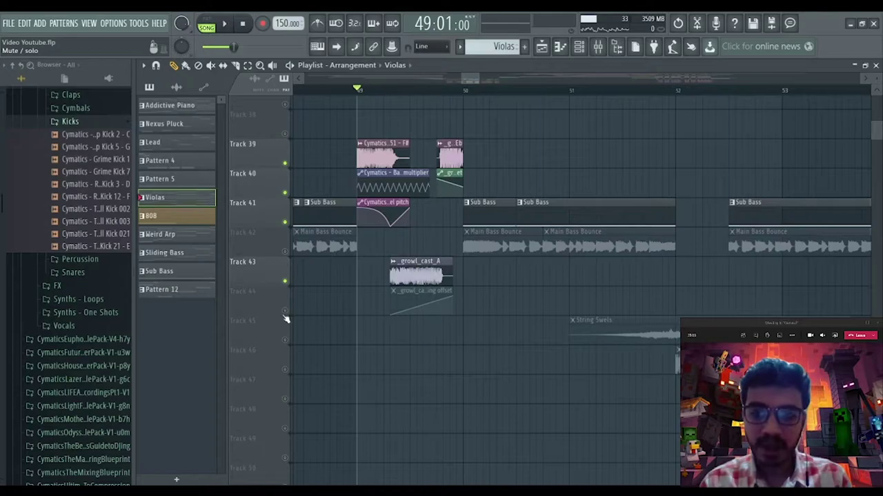
{"action": "left_click", "coordinate": [286, 311]}
{"action": "key", "text": "space"}
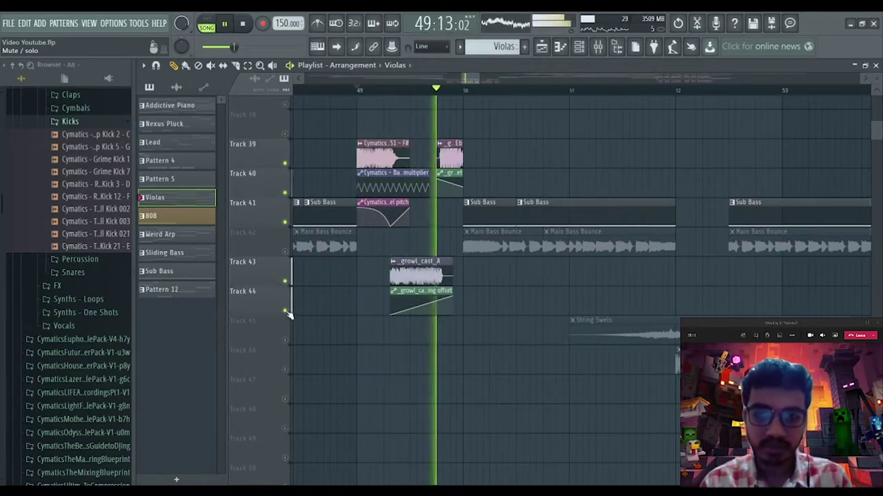
{"action": "key", "text": "space"}
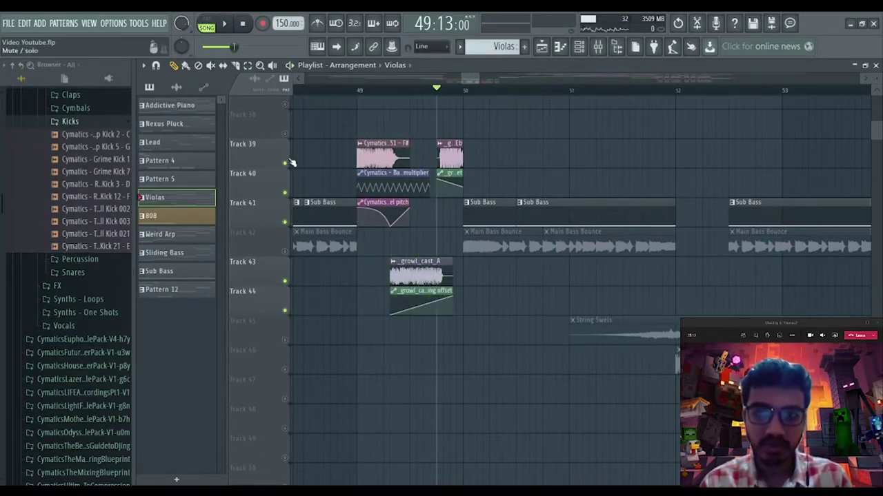
Step: Solo Track 39 and play its second growl clip from bar 49, step 13
{"action": "right_click", "coordinate": [286, 163]}
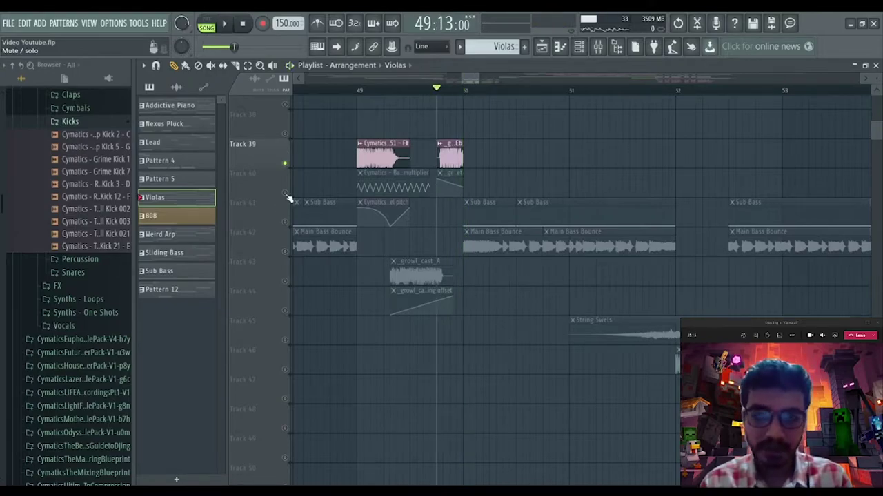
{"action": "key", "text": "space"}
{"action": "key", "text": "space"}
Step: Enable Tracks 40 to 44 alongside Track 39 and play the combined growl and bass layers from bar 48, step 16
{"action": "left_click", "coordinate": [285, 252]}
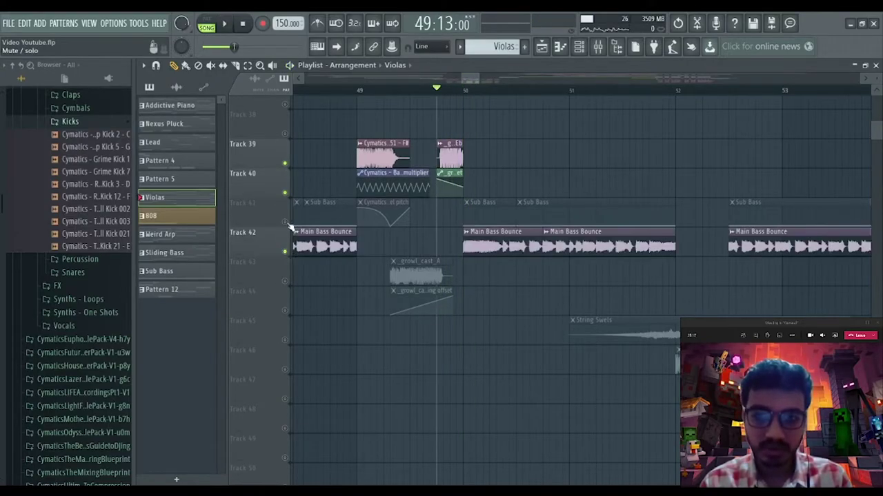
{"action": "left_click", "coordinate": [285, 222]}
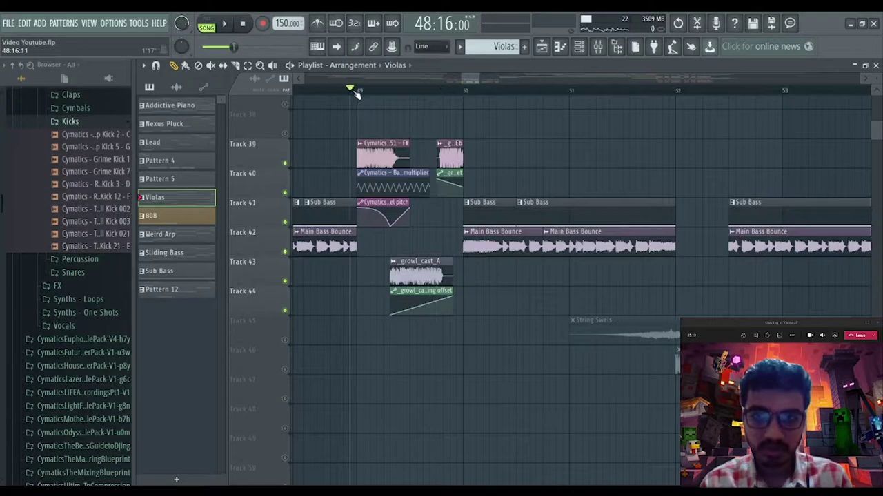
{"action": "key", "text": "space"}
{"action": "scroll", "coordinate": [468, 75], "scroll_direction": "down", "scroll_amount": 2}
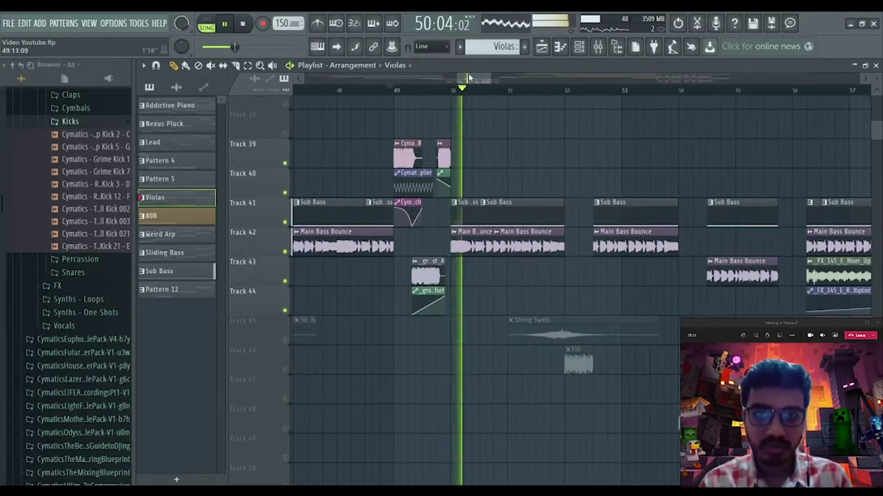
{"action": "scroll", "coordinate": [469, 84], "scroll_direction": "down", "scroll_amount": 3}
{"action": "key", "text": "space"}
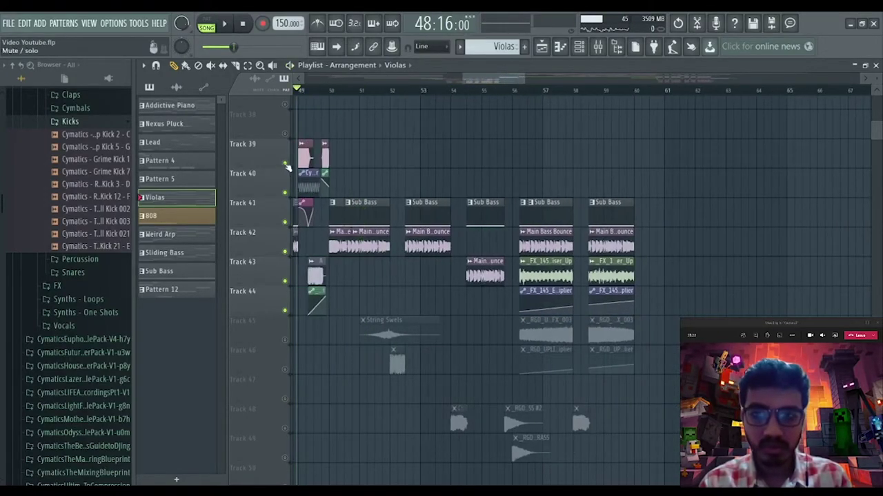
Step: Restore all tracks and play the full mix from bar 48, step 16 into bar 51
{"action": "key", "text": "space"}
{"action": "scroll", "coordinate": [452, 79], "scroll_direction": "down", "scroll_amount": 3}
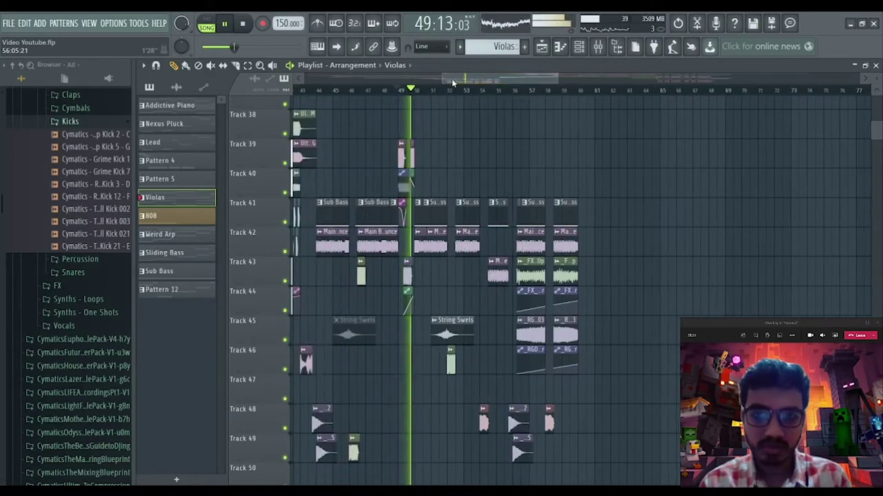
{"action": "scroll", "coordinate": [452, 78], "scroll_direction": "up", "scroll_amount": 3}
{"action": "scroll", "coordinate": [446, 162], "scroll_direction": "down", "scroll_amount": 2}
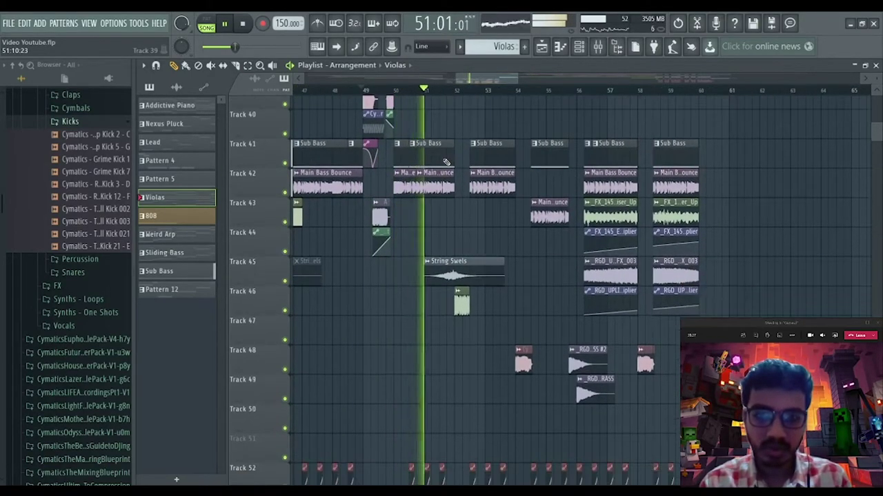
{"action": "key", "text": "space"}
Step: Play Track 45's String Swels clip in solo through bar 51, and restore all tracks
{"action": "left_click", "coordinate": [285, 281], "text": "ctrl"}
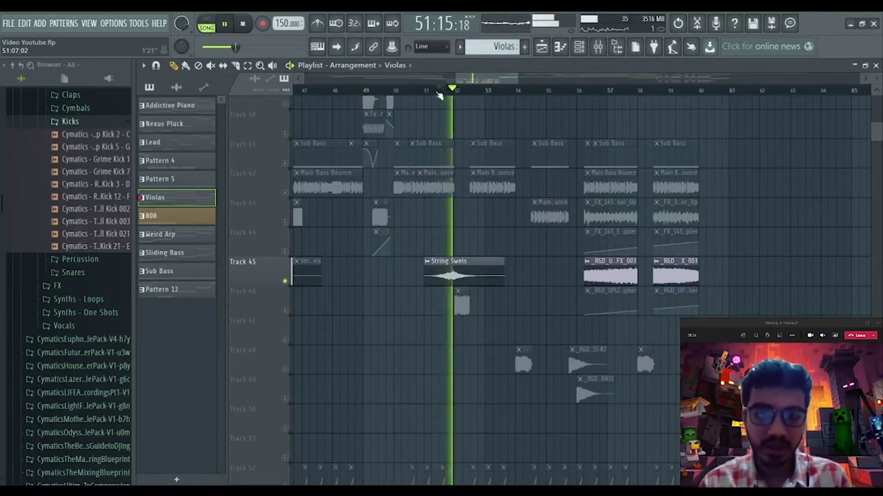
{"action": "key", "text": "space"}
{"action": "right_click", "coordinate": [285, 282]}
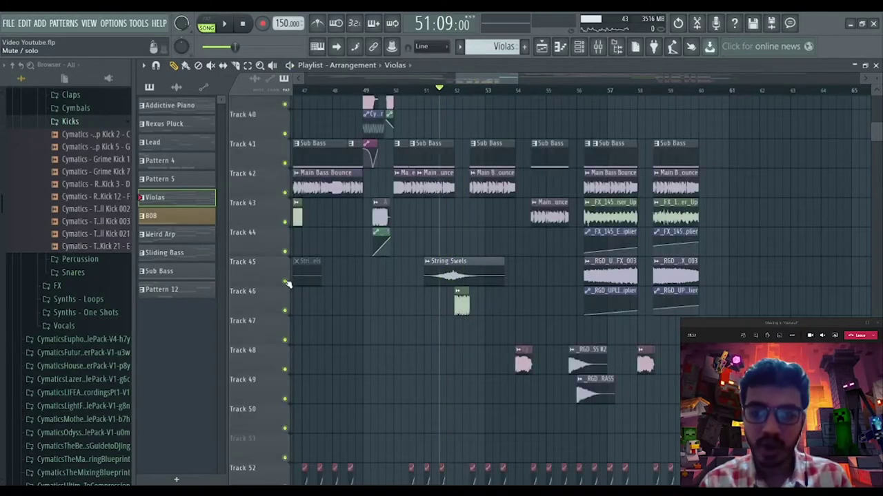
Step: Play the full mix from bar 49, step 13 into the String Swels section at bar 51
{"action": "left_click", "coordinate": [384, 91]}
{"action": "key", "text": "space"}
{"action": "scroll", "coordinate": [470, 80], "scroll_direction": "down", "scroll_amount": 1}
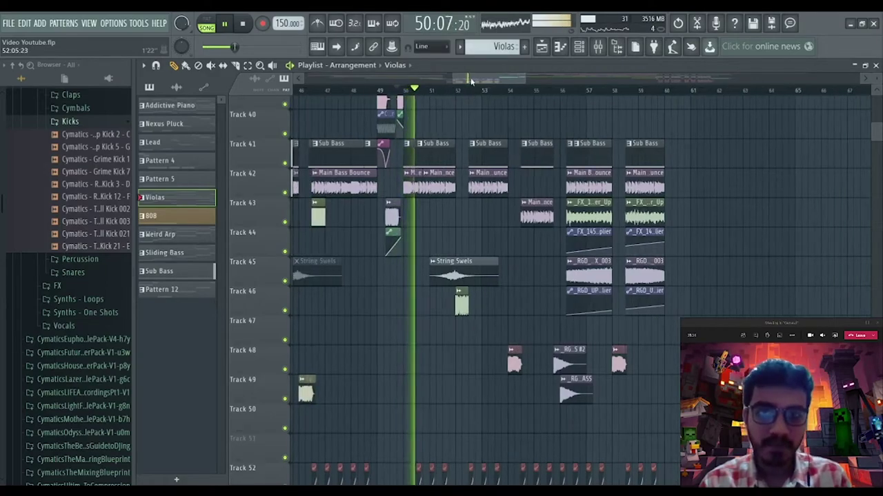
{"action": "left_click_drag", "start_coordinate": [471, 82], "coordinate": [477, 78]}
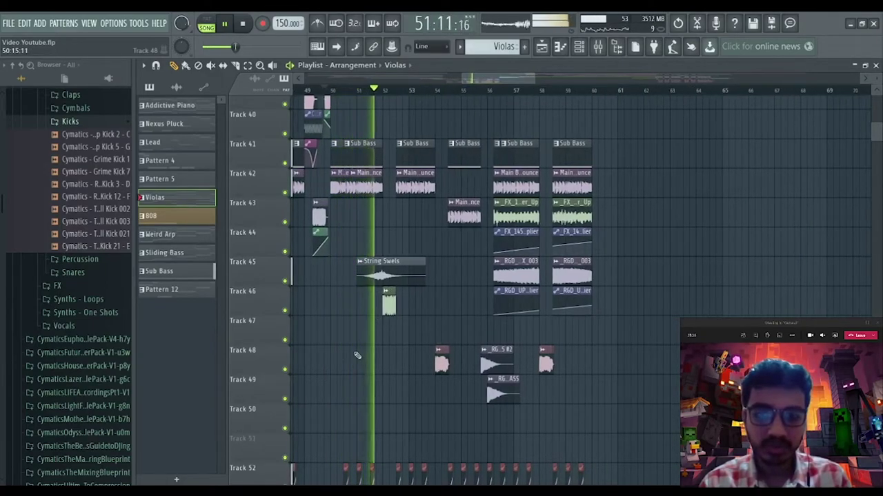
{"action": "key", "text": "space"}
Step: Solo Track 46 and set the playback position to the start of its Fill clip at bar 52
{"action": "right_click", "coordinate": [285, 311]}
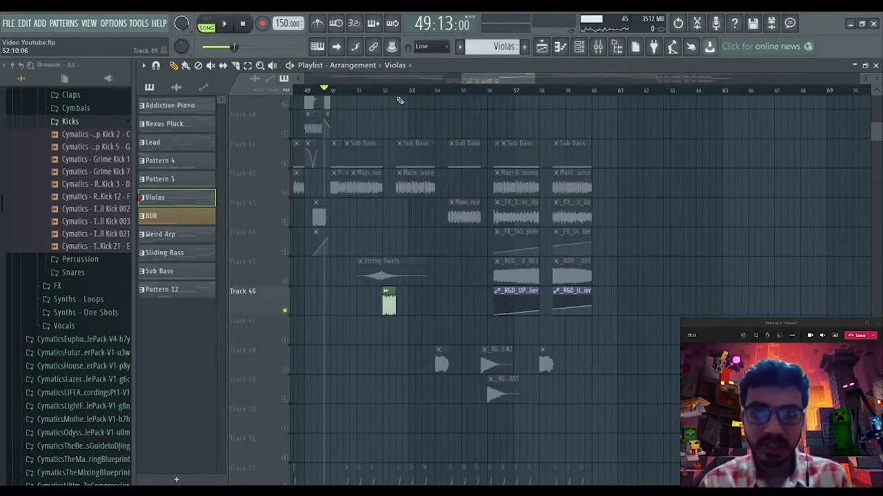
{"action": "scroll", "coordinate": [375, 95], "scroll_direction": "up", "scroll_amount": 5}
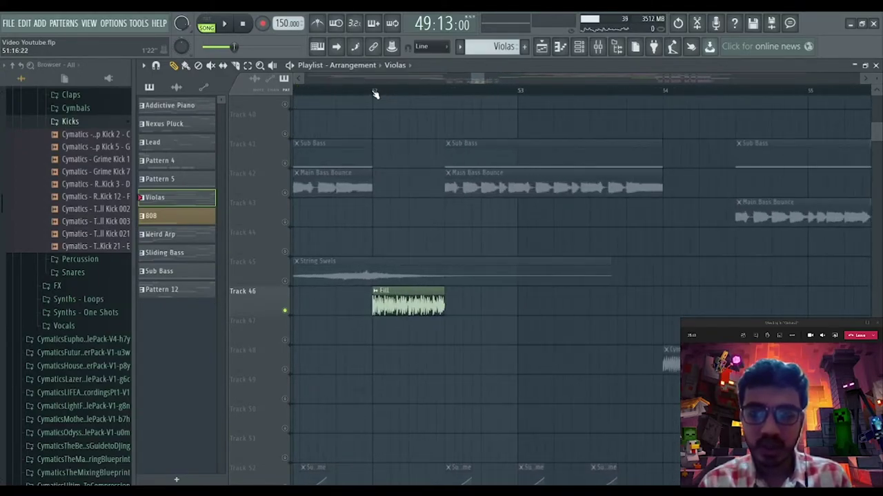
{"action": "scroll", "coordinate": [441, 95], "scroll_direction": "up", "scroll_amount": 2}
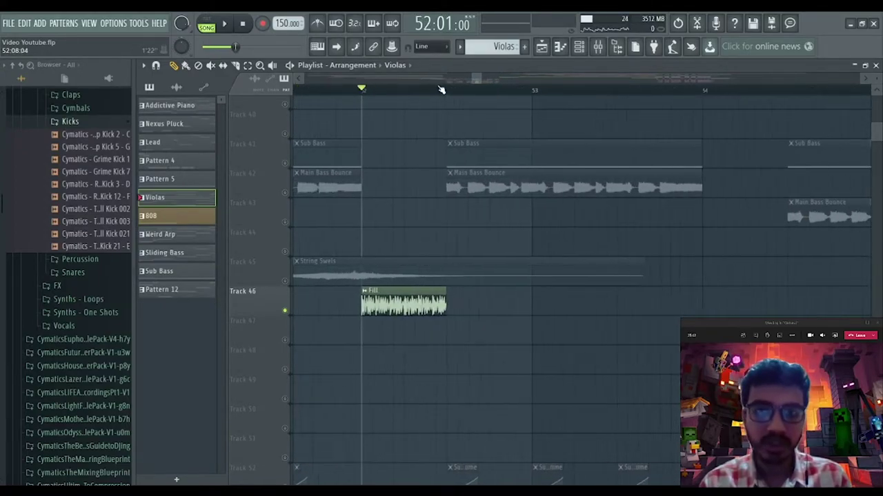
{"action": "scroll", "coordinate": [437, 89], "scroll_direction": "down", "scroll_amount": 3}
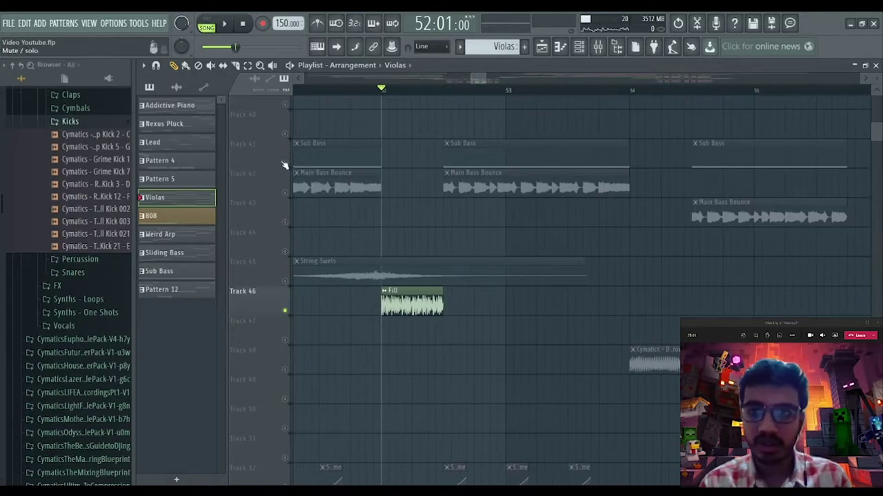
Step: Restore all tracks and play the full mix from bar 52 into bar 54
{"action": "right_click", "coordinate": [286, 164]}
{"action": "right_click", "coordinate": [286, 164]}
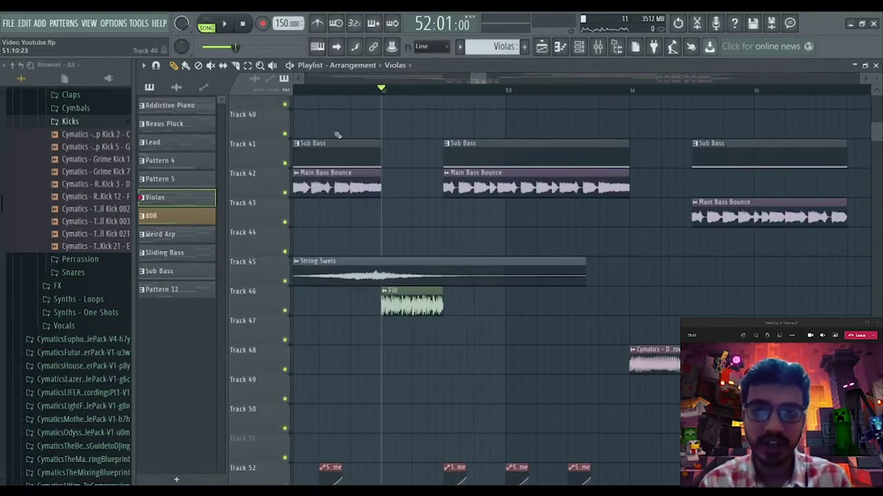
{"action": "key", "text": "space"}
{"action": "scroll", "coordinate": [397, 91], "scroll_direction": "down", "scroll_amount": 4}
{"action": "scroll", "coordinate": [397, 92], "scroll_direction": "down", "scroll_amount": 4}
{"action": "left_click_drag", "start_coordinate": [477, 156], "coordinate": [493, 95]}
{"action": "scroll", "coordinate": [492, 96], "scroll_direction": "up", "scroll_amount": 4}
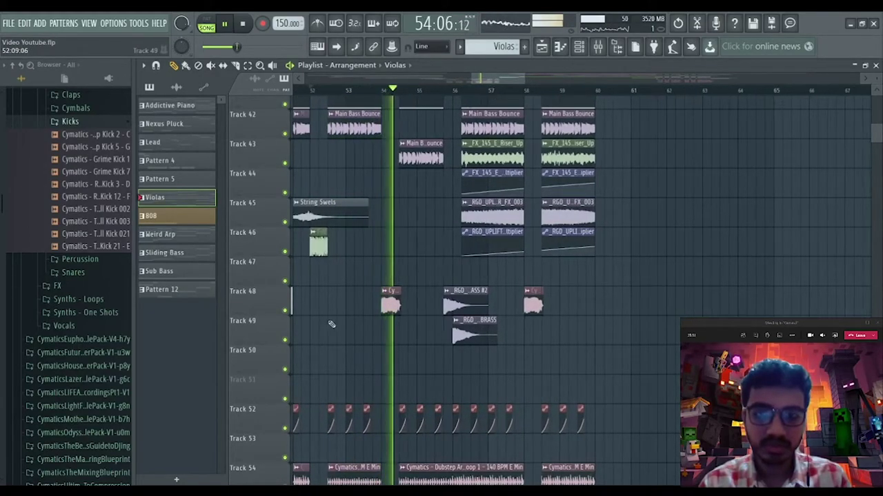
{"action": "key", "text": "space"}
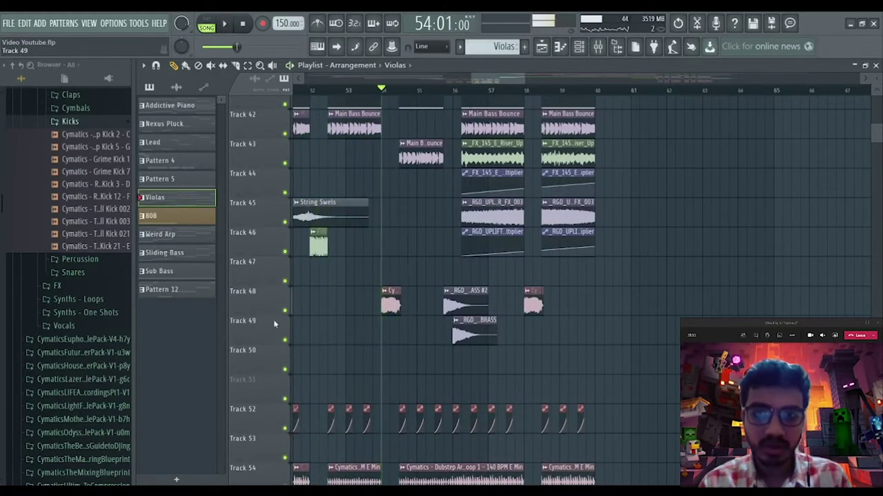
Step: Play the full mix from bar 54 through the Main Bass Bounce clip on Track 43
{"action": "key", "text": "space"}
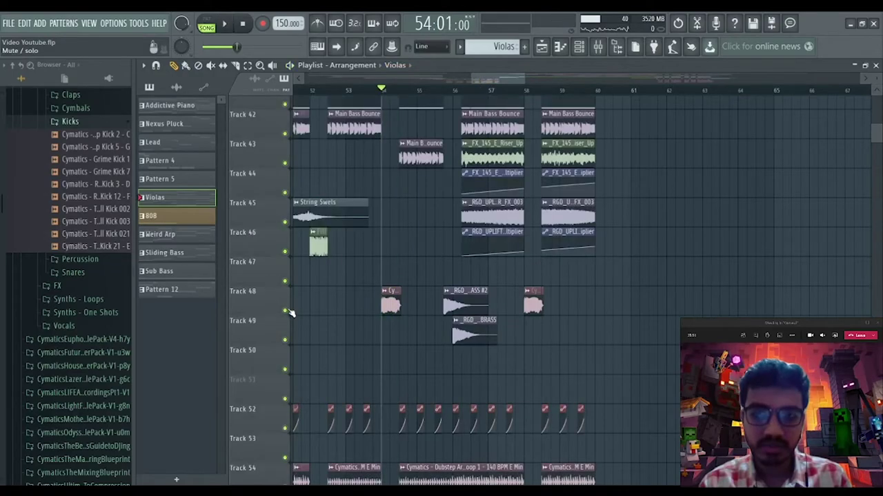
{"action": "scroll", "coordinate": [391, 328], "scroll_direction": "up", "scroll_amount": 1}
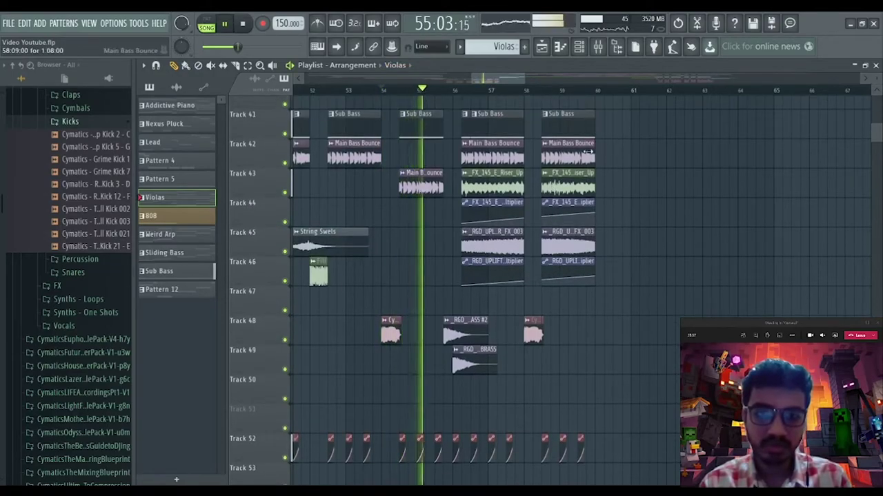
{"action": "left_click_drag", "start_coordinate": [503, 82], "coordinate": [511, 82]}
Step: Solo the riser and uplifter Tracks 43 to 46 and play them from bar 56
{"action": "right_click", "coordinate": [285, 252]}
{"action": "key", "text": "space"}
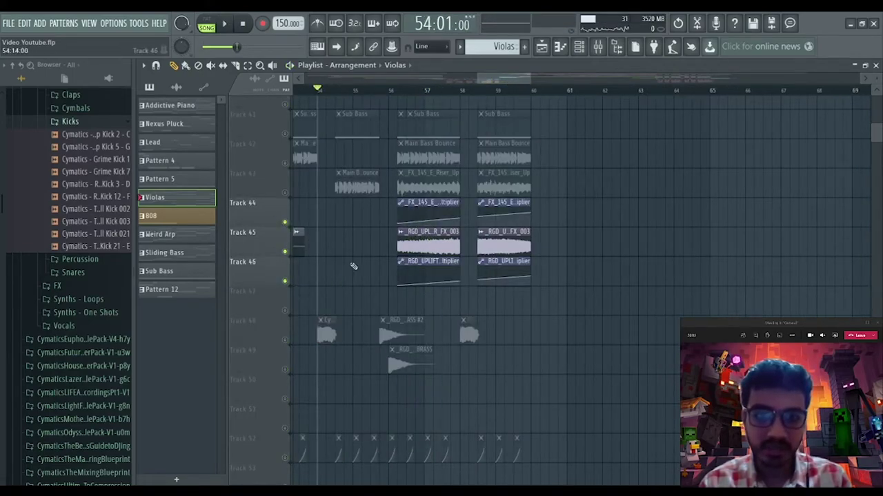
{"action": "left_click", "coordinate": [284, 192]}
{"action": "left_click", "coordinate": [403, 91]}
{"action": "key", "text": "space"}
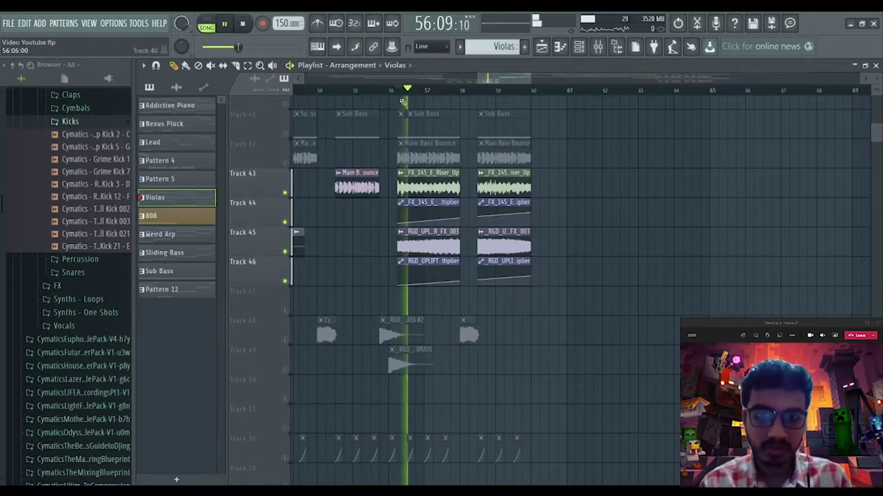
Step: Restore all tracks and play the full mix up to the downlifter clips at bar 60
{"action": "right_click", "coordinate": [287, 252]}
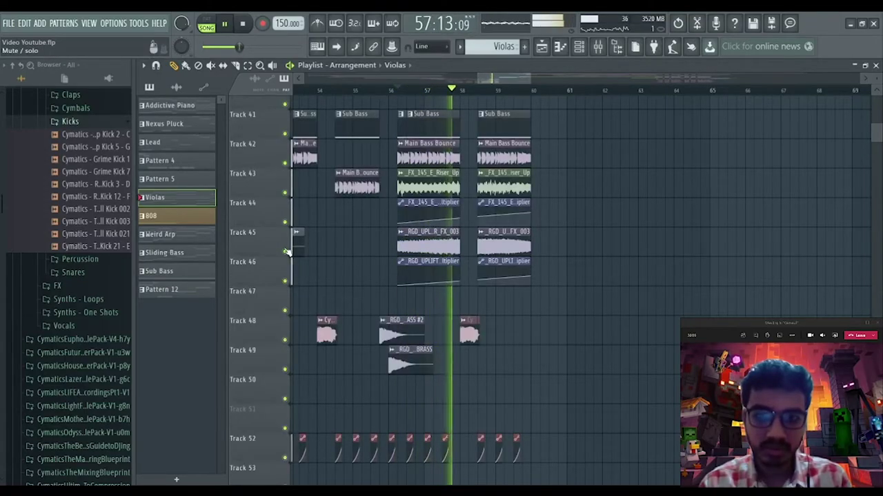
{"action": "scroll", "coordinate": [513, 84], "scroll_direction": "down", "scroll_amount": 2}
{"action": "scroll", "coordinate": [542, 187], "scroll_direction": "down", "scroll_amount": 10}
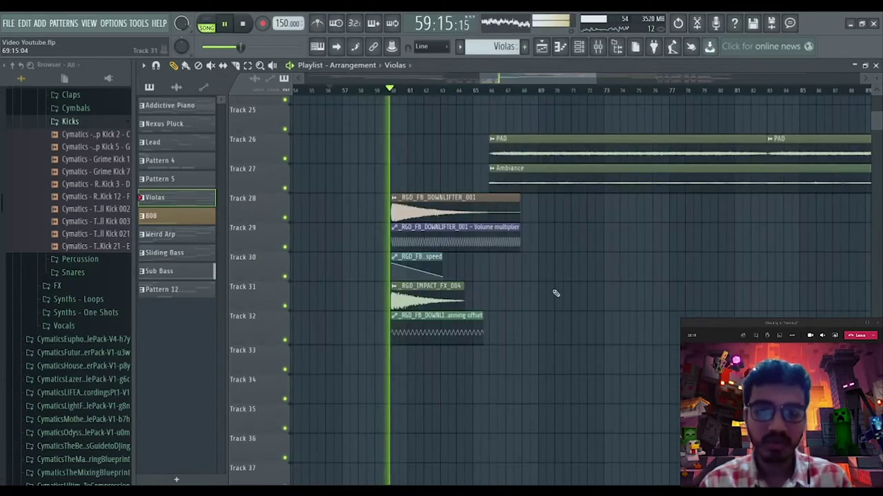
{"action": "key", "text": "space"}
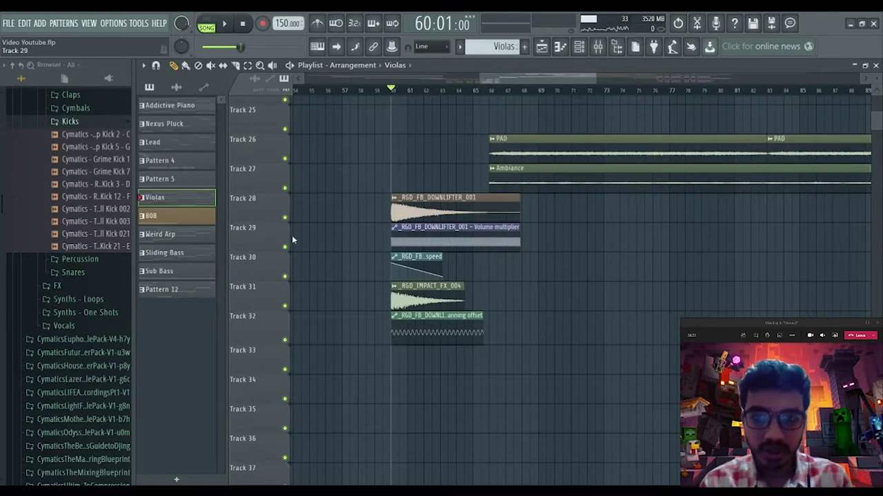
Step: Solo Track 28, play its downlifter clip from bar 60, and enable the volume automation on Track 29
{"action": "right_click", "coordinate": [286, 218]}
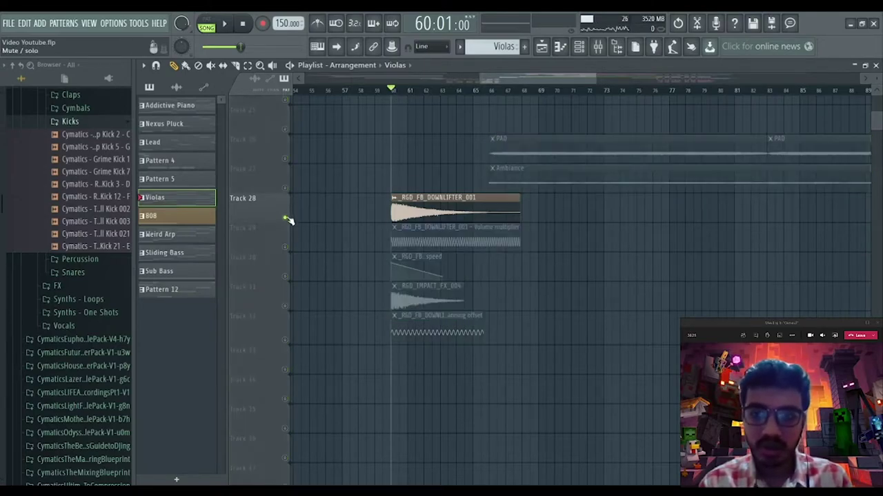
{"action": "key", "text": "space"}
{"action": "left_click", "coordinate": [285, 247]}
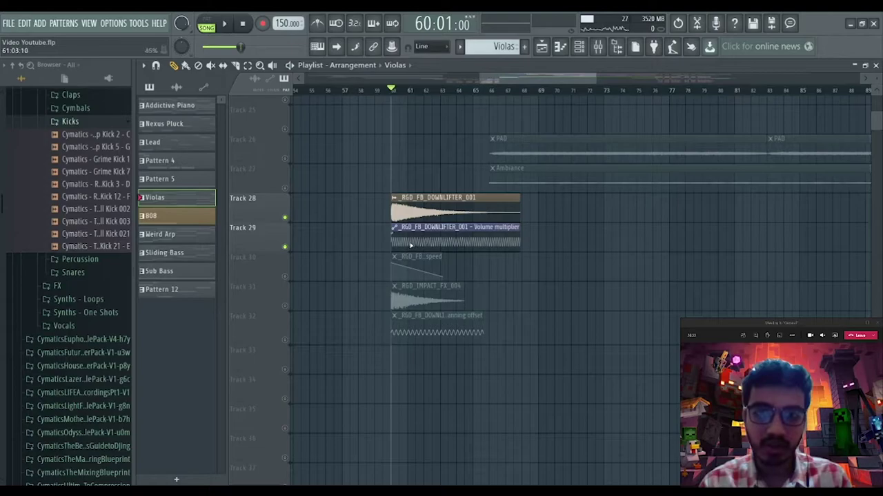
Step: Enable Tracks 30, 31 and 32 one after another, playing the soloed downlifter layers from bar 60
{"action": "left_click", "coordinate": [285, 277]}
{"action": "key", "text": "space"}
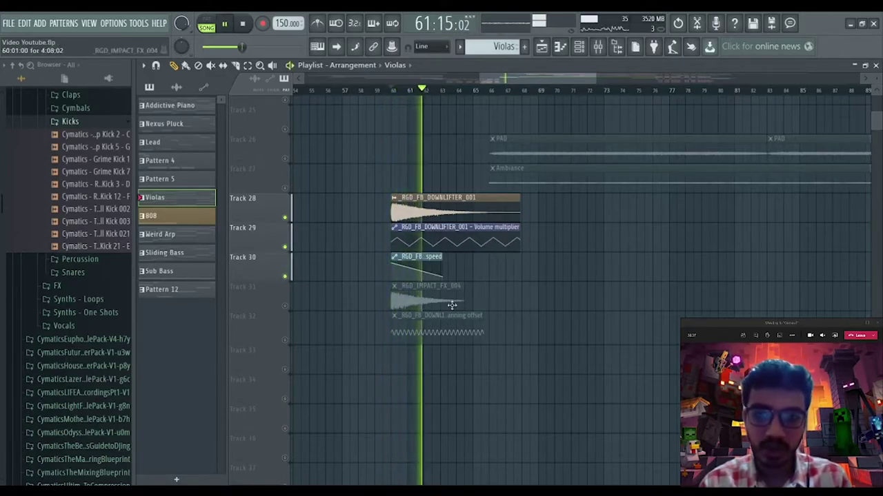
{"action": "key", "text": "space"}
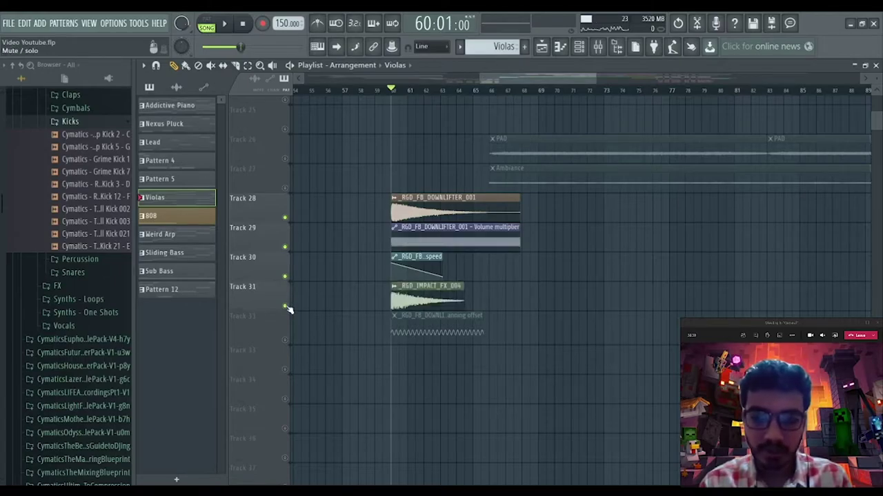
{"action": "key", "text": "space"}
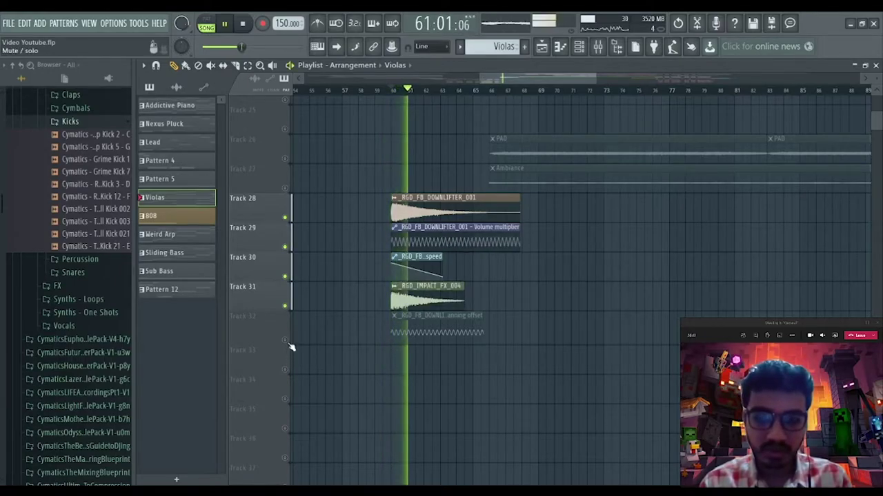
{"action": "key", "text": "space"}
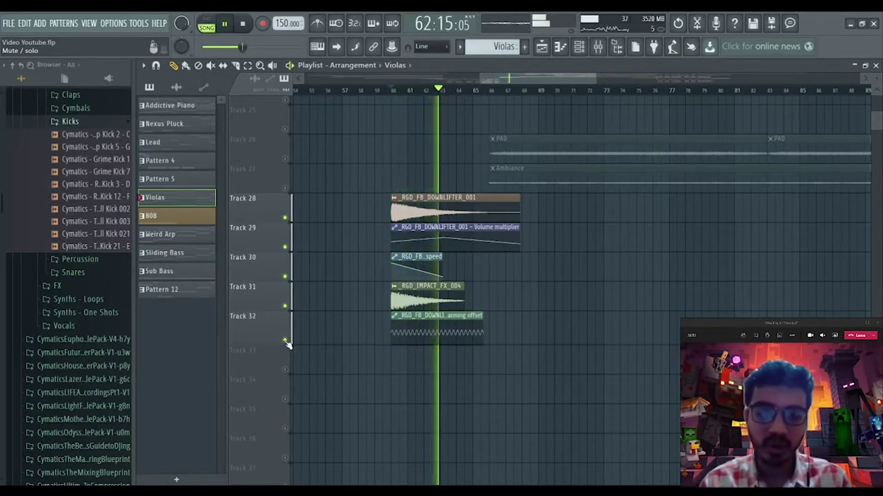
Step: Solo Track 9 and play its Piano Arp clip from bar 68
{"action": "scroll", "coordinate": [451, 90], "scroll_direction": "down", "scroll_amount": 2}
{"action": "left_click_drag", "start_coordinate": [509, 78], "coordinate": [526, 79]}
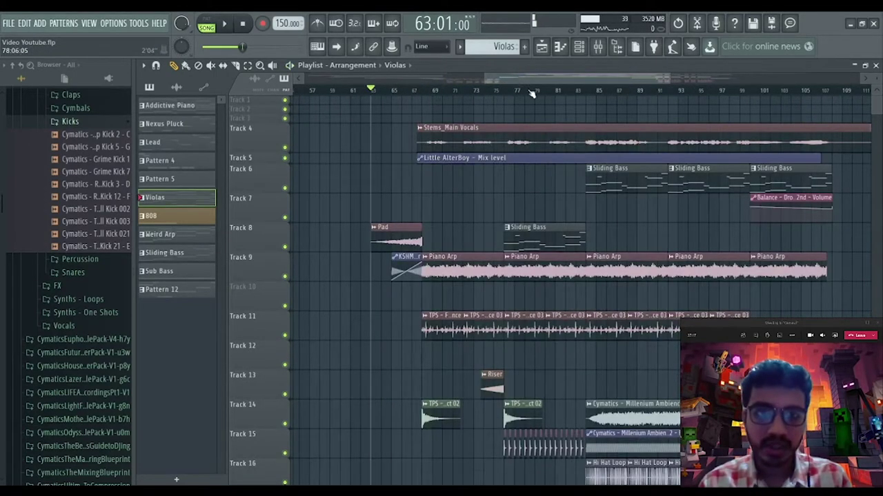
{"action": "scroll", "coordinate": [530, 90], "scroll_direction": "down", "scroll_amount": 2}
{"action": "left_click_drag", "start_coordinate": [528, 79], "coordinate": [538, 80]}
{"action": "scroll", "coordinate": [443, 92], "scroll_direction": "up", "scroll_amount": 4}
{"action": "scroll", "coordinate": [429, 240], "scroll_direction": "down", "scroll_amount": 1}
{"action": "scroll", "coordinate": [429, 240], "scroll_direction": "down", "scroll_amount": 1}
{"action": "right_click", "coordinate": [284, 218]}
{"action": "left_click", "coordinate": [408, 87]}
{"action": "key", "text": "space"}
{"action": "scroll", "coordinate": [419, 90], "scroll_direction": "down", "scroll_amount": 3}
{"action": "left_click_drag", "start_coordinate": [498, 79], "coordinate": [501, 79]}
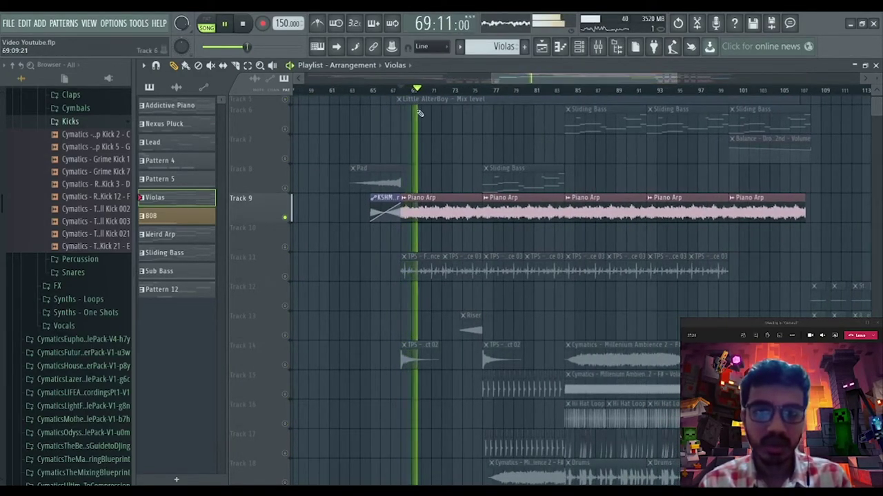
Step: Enable the ambience loop on Track 11 and play it together with the Piano Arp from bar 68
{"action": "scroll", "coordinate": [432, 138], "scroll_direction": "up", "scroll_amount": 1}
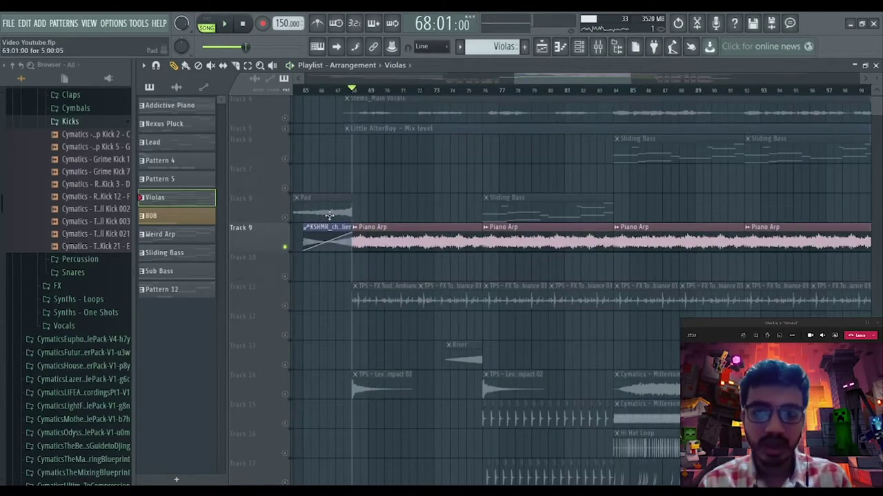
{"action": "scroll", "coordinate": [320, 202], "scroll_direction": "up", "scroll_amount": 1}
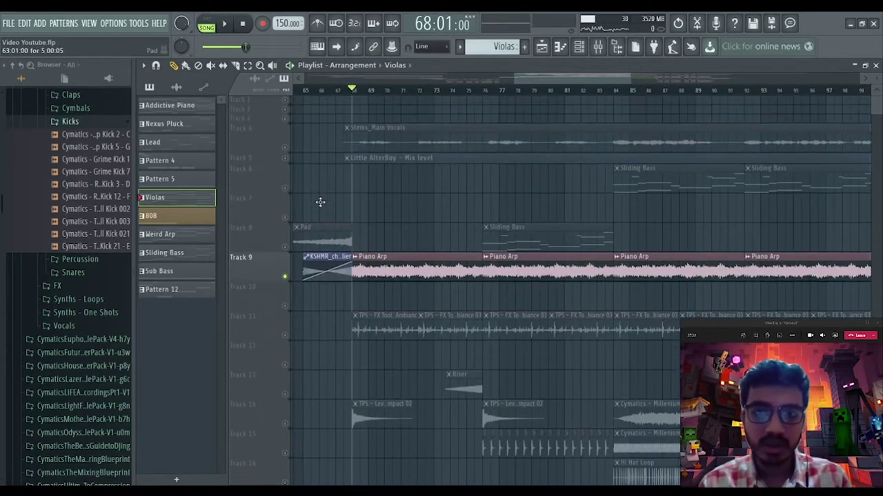
{"action": "scroll", "coordinate": [312, 191], "scroll_direction": "down", "scroll_amount": 3}
{"action": "left_click", "coordinate": [284, 247]}
{"action": "key", "text": "space"}
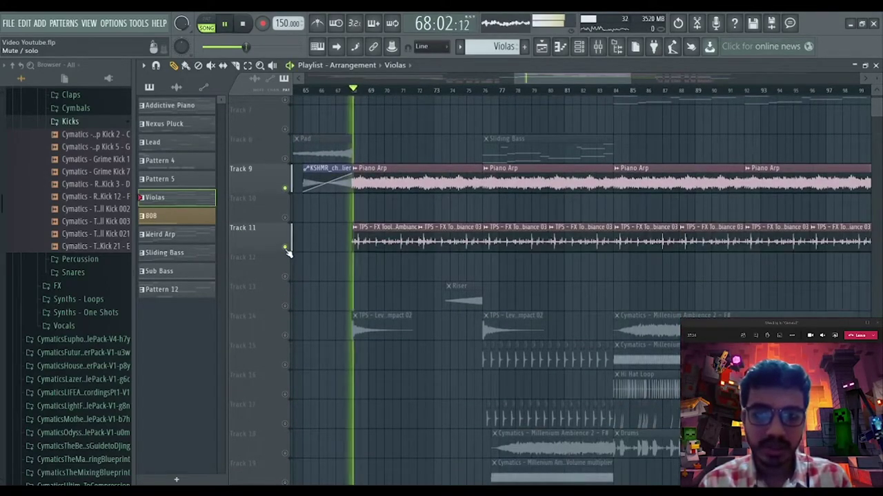
{"action": "key", "text": "space"}
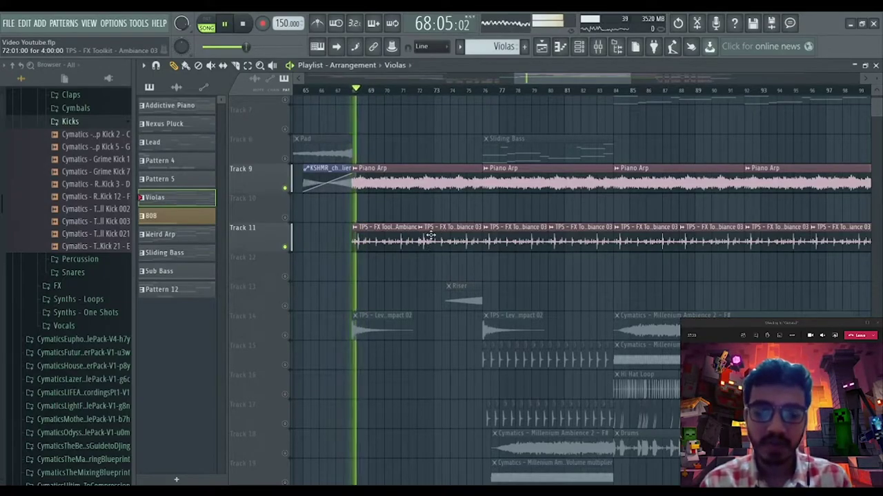
Step: Add the impact on Track 14 to the soloed layers and play them from bar 68
{"action": "scroll", "coordinate": [321, 255], "scroll_direction": "down", "scroll_amount": 2}
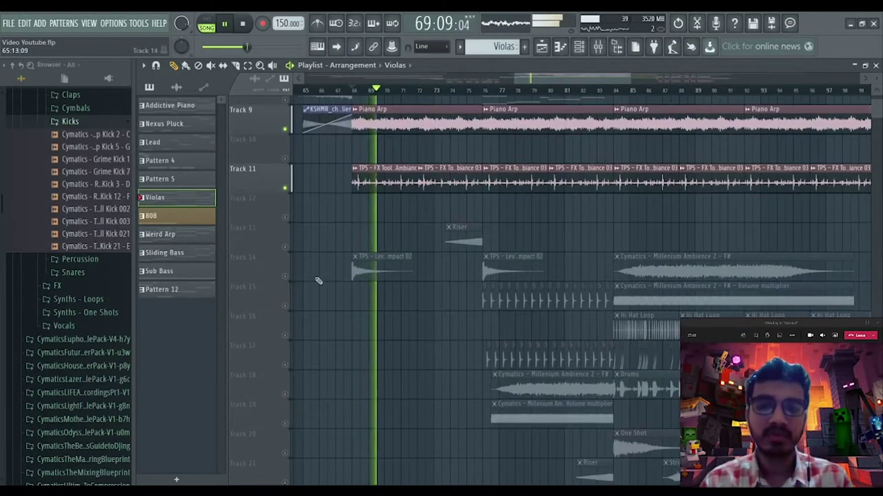
{"action": "left_click", "coordinate": [285, 276]}
{"action": "key", "text": "space"}
{"action": "key", "text": "space"}
Step: Enable the PAD and Ambiance Tracks 26 and 27 and play the soloed layers from bar 66
{"action": "scroll", "coordinate": [373, 272], "scroll_direction": "down", "scroll_amount": 3}
{"action": "scroll", "coordinate": [372, 271], "scroll_direction": "up", "scroll_amount": 3}
{"action": "scroll", "coordinate": [374, 290], "scroll_direction": "down", "scroll_amount": 16}
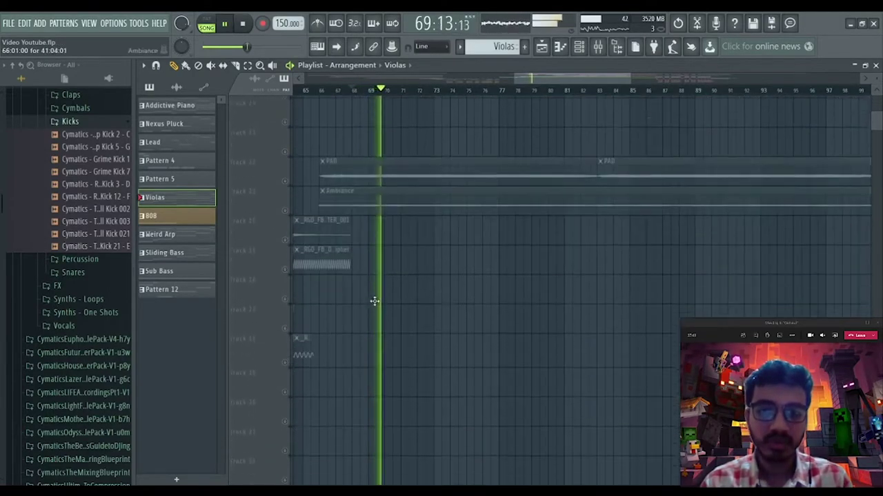
{"action": "key", "text": "space"}
{"action": "left_click", "coordinate": [286, 160]}
{"action": "left_click", "coordinate": [285, 188]}
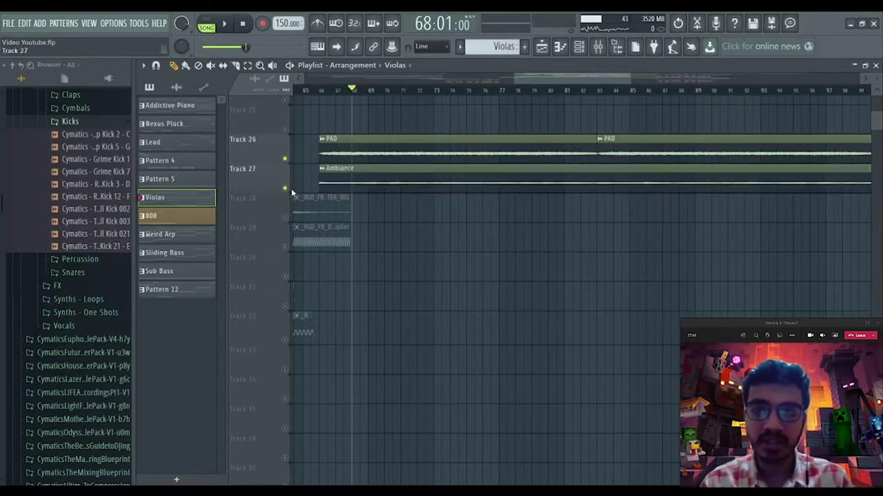
{"action": "left_click", "coordinate": [322, 91]}
{"action": "key", "text": "space"}
Step: Restore all tracks and play the full mix with the main vocals into bar 69
{"action": "scroll", "coordinate": [402, 231], "scroll_direction": "up", "scroll_amount": 3}
{"action": "left_click", "coordinate": [284, 277]}
{"action": "scroll", "coordinate": [386, 244], "scroll_direction": "up", "scroll_amount": 20}
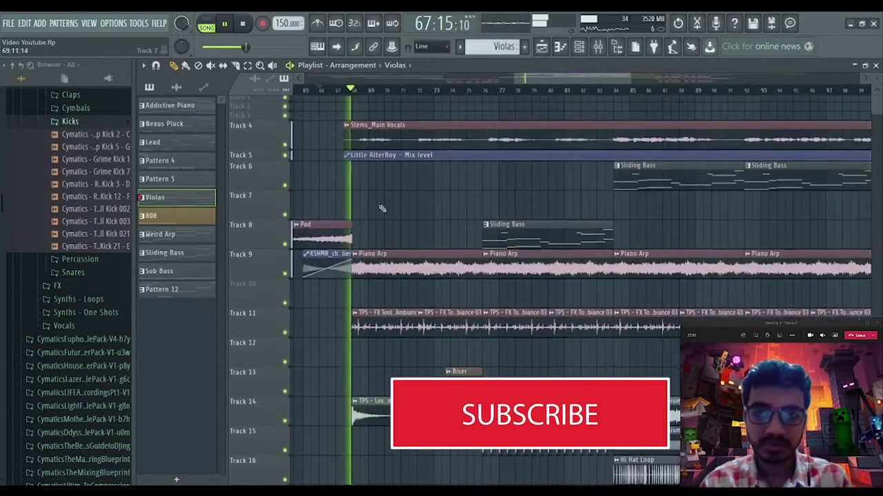
{"action": "scroll", "coordinate": [421, 92], "scroll_direction": "down", "scroll_amount": 1}
{"action": "left_click_drag", "start_coordinate": [524, 79], "coordinate": [536, 80]}
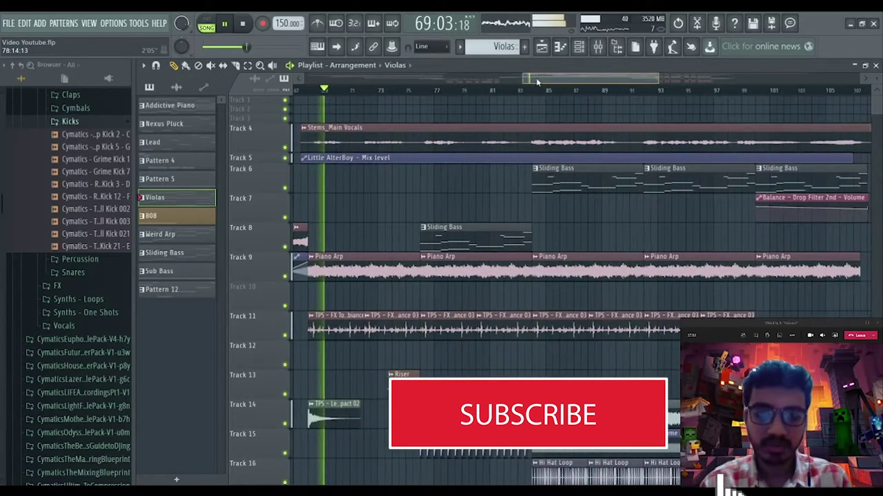
Step: Solo Track 8 and play its Sliding Bass clip from bar 76 into bar 81
{"action": "scroll", "coordinate": [520, 170], "scroll_direction": "down", "scroll_amount": 1}
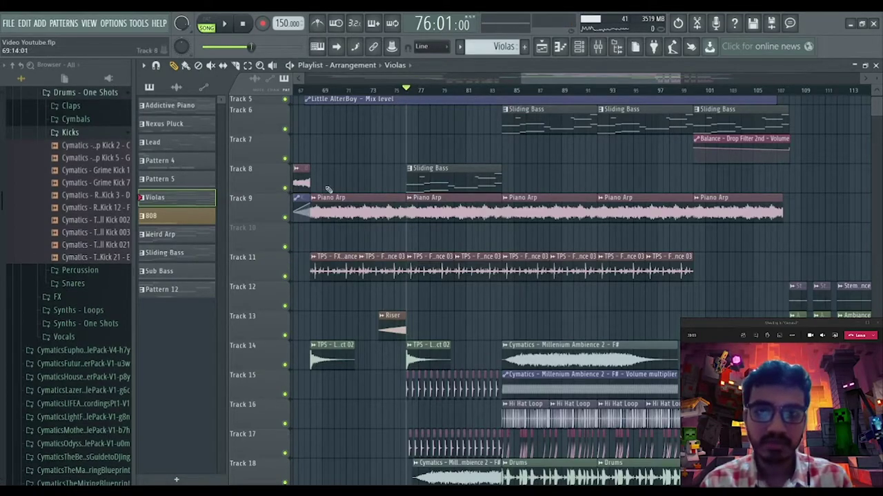
{"action": "right_click", "coordinate": [285, 189]}
{"action": "key", "text": "space"}
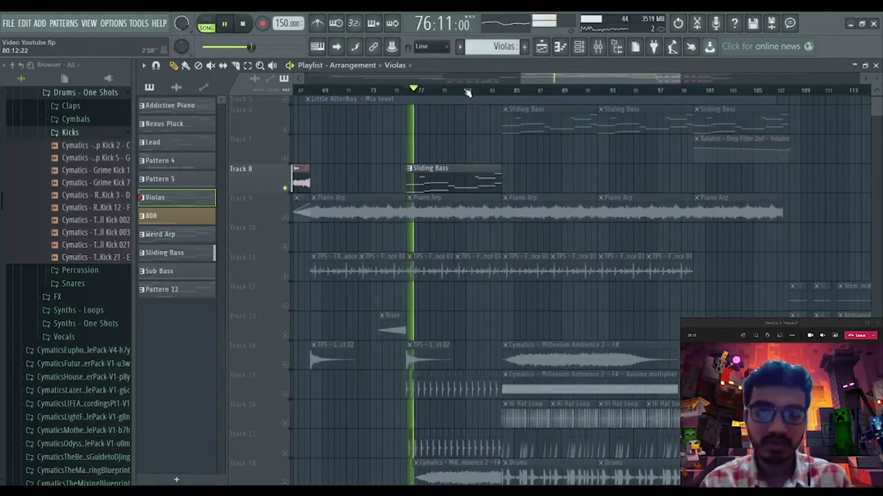
{"action": "scroll", "coordinate": [475, 93], "scroll_direction": "up", "scroll_amount": 2}
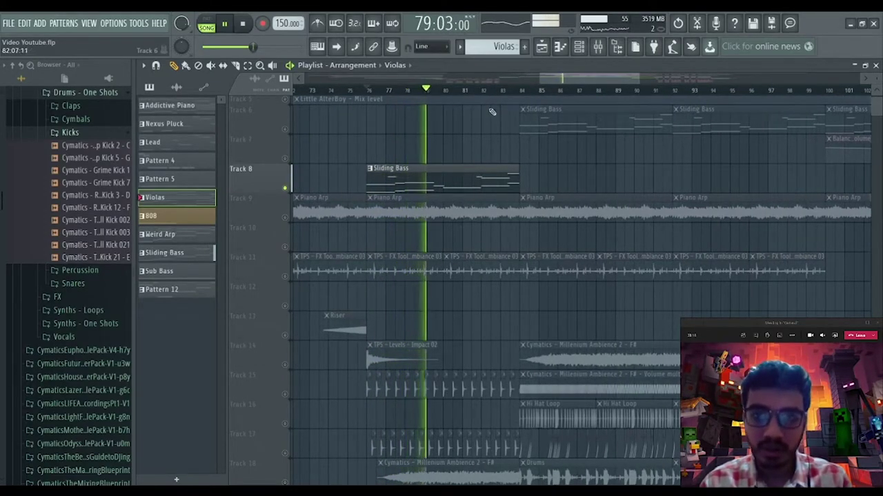
{"action": "scroll", "coordinate": [504, 90], "scroll_direction": "up", "scroll_amount": 2}
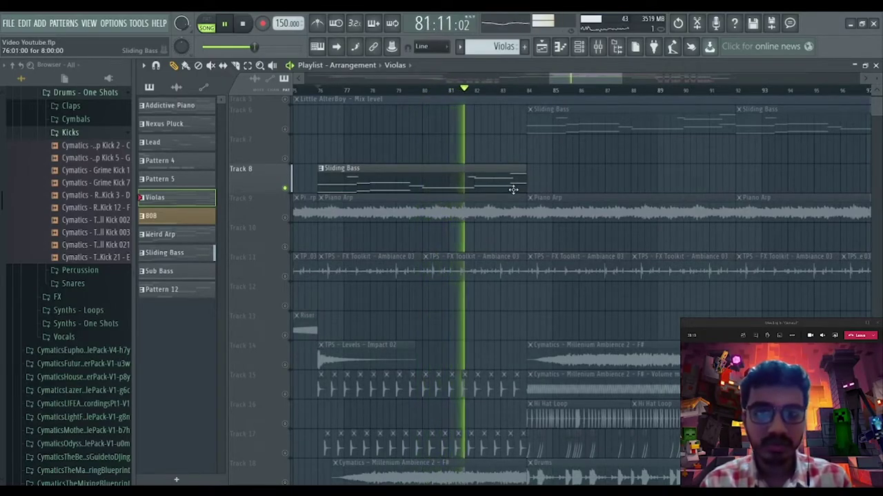
Step: Restore all tracks and play the full mix from bar 76 into bar 79
{"action": "left_click", "coordinate": [321, 91]}
{"action": "scroll", "coordinate": [325, 90], "scroll_direction": "down", "scroll_amount": 2}
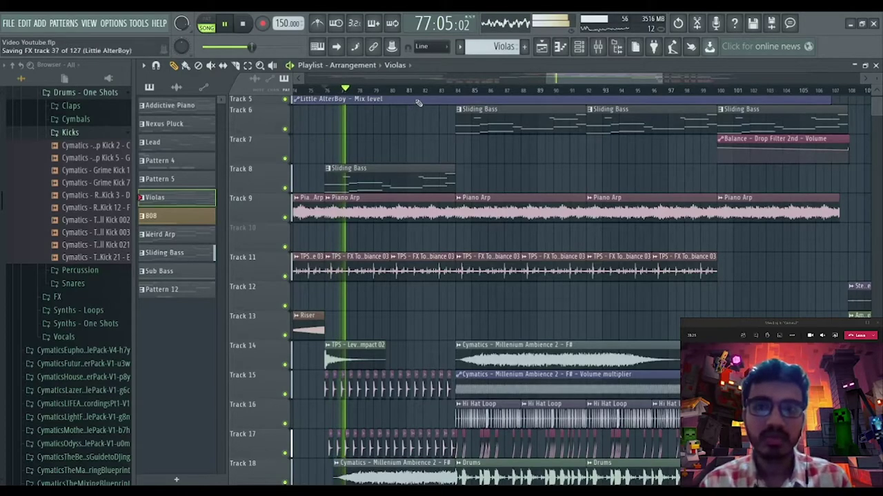
{"action": "scroll", "coordinate": [506, 191], "scroll_direction": "down", "scroll_amount": 6}
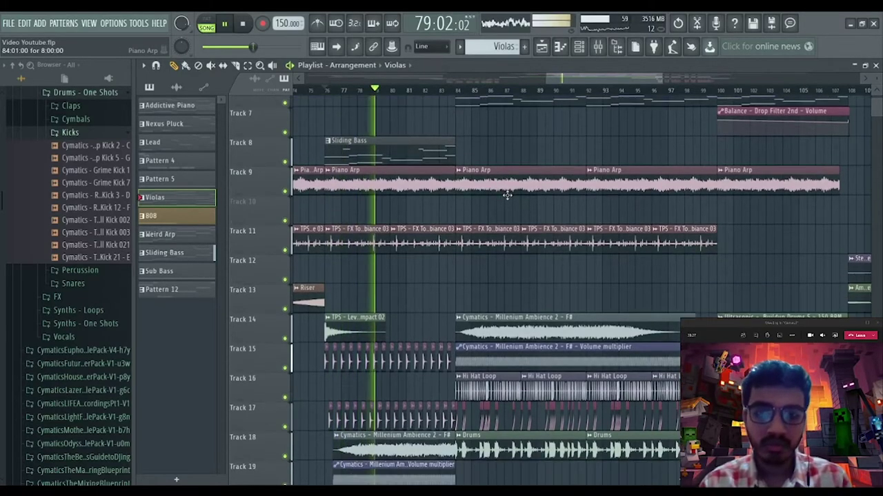
{"action": "scroll", "coordinate": [340, 270], "scroll_direction": "down", "scroll_amount": 2}
{"action": "key", "text": "space"}
{"action": "scroll", "coordinate": [345, 91], "scroll_direction": "up", "scroll_amount": 2}
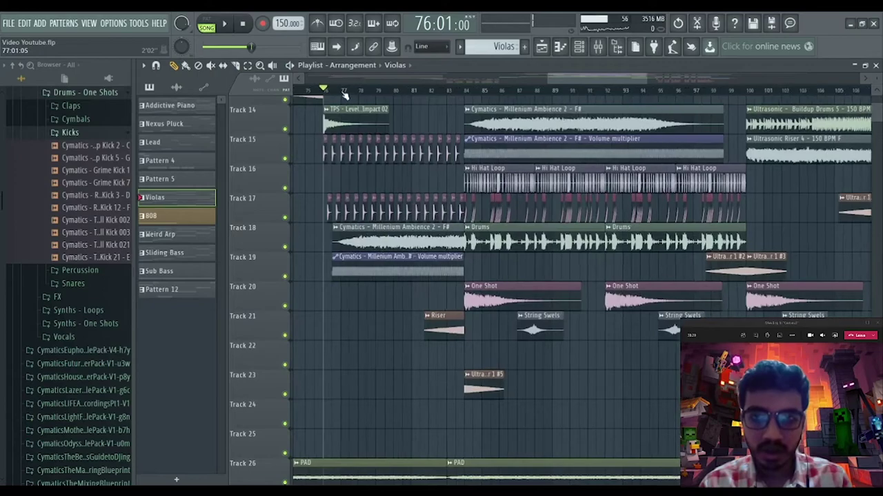
Step: Solo Track 18 and play its Millenium Ambience 2 clip from bar 77, first alone and again with the Track 19 volume automation
{"action": "right_click", "coordinate": [285, 246]}
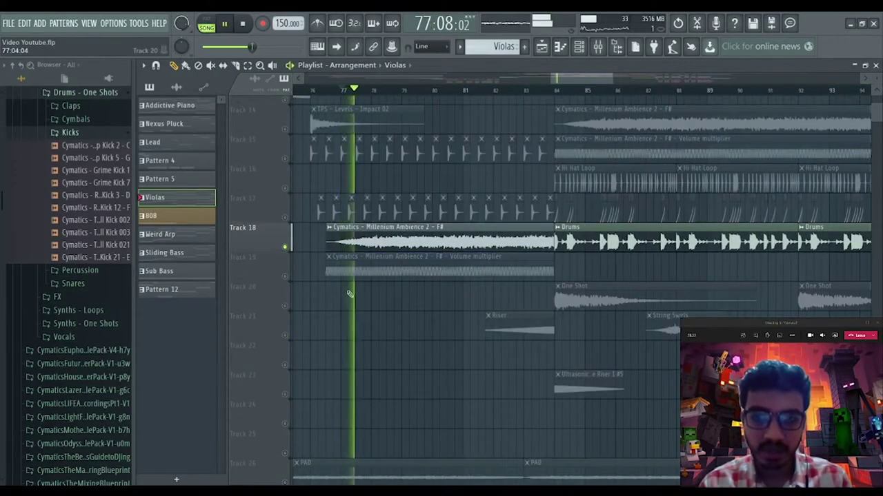
{"action": "key", "text": "space"}
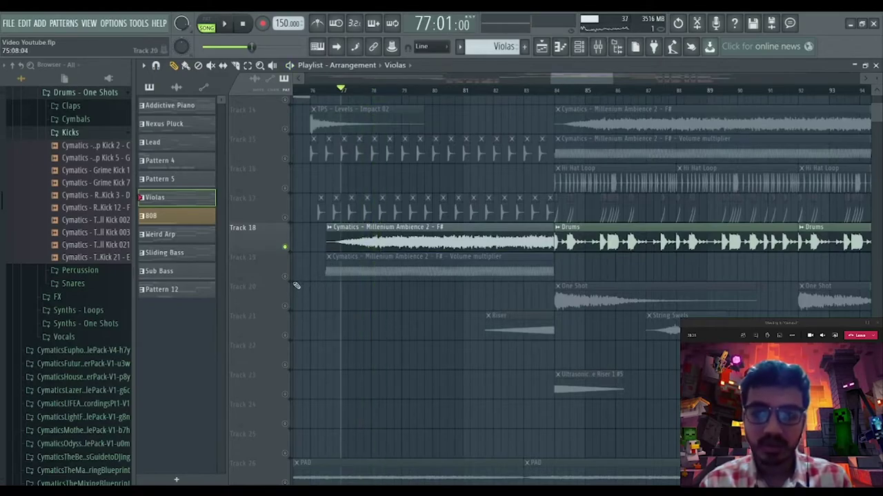
{"action": "scroll", "coordinate": [288, 281], "scroll_direction": "up", "scroll_amount": 1}
{"action": "scroll", "coordinate": [291, 307], "scroll_direction": "down", "scroll_amount": 2}
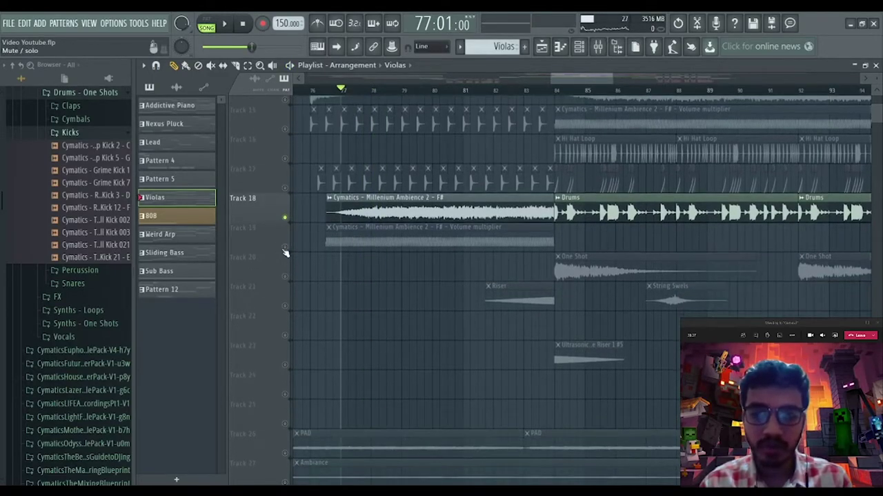
{"action": "left_click", "coordinate": [285, 247]}
{"action": "key", "text": "space"}
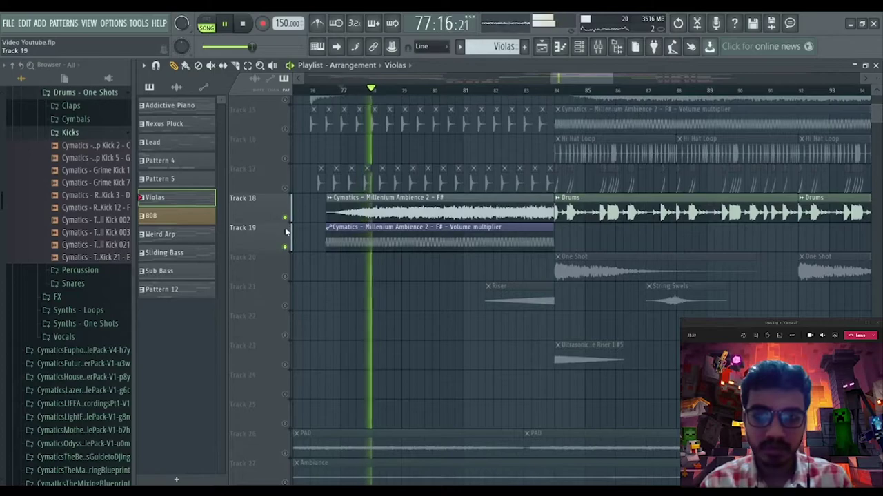
{"action": "right_click", "coordinate": [285, 218]}
{"action": "key", "text": "space"}
Step: Solo the hits on Track 15 and play them from bar 77, adding Tracks 17, 18, 19 and 14
{"action": "scroll", "coordinate": [292, 215], "scroll_direction": "up", "scroll_amount": 2}
{"action": "right_click", "coordinate": [286, 189]}
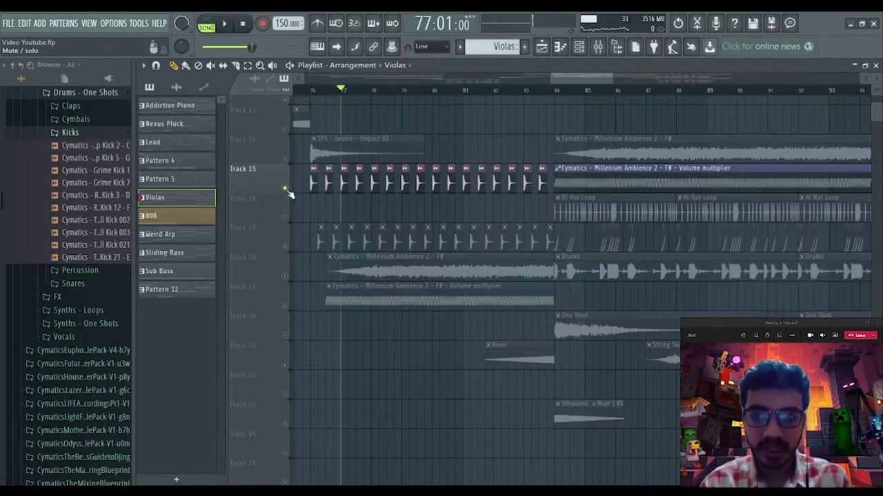
{"action": "left_click", "coordinate": [285, 247]}
{"action": "key", "text": "space"}
{"action": "left_click", "coordinate": [284, 276]}
{"action": "left_click", "coordinate": [285, 306]}
{"action": "left_click", "coordinate": [284, 158]}
Step: Restore all tracks and keep playing the full mix through the Sliding Bass section into bar 81
{"action": "scroll", "coordinate": [288, 167], "scroll_direction": "up", "scroll_amount": 3}
{"action": "right_click", "coordinate": [286, 218]}
{"action": "right_click", "coordinate": [286, 218]}
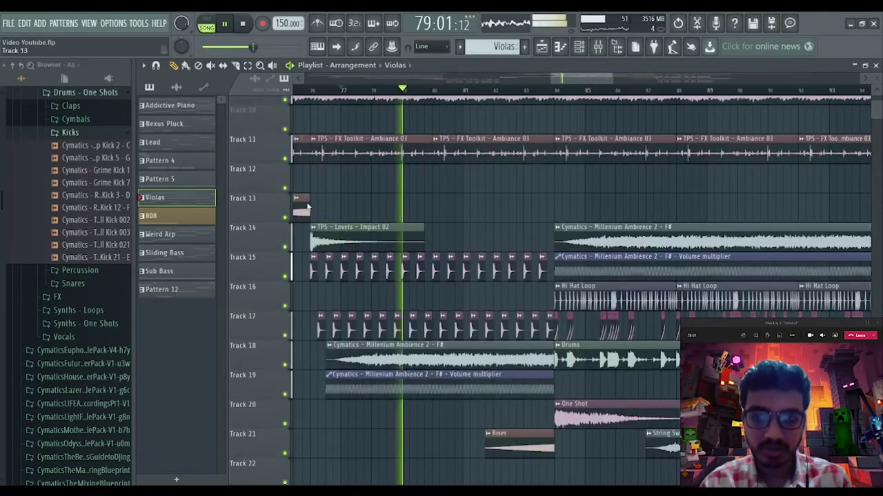
{"action": "scroll", "coordinate": [397, 92], "scroll_direction": "down", "scroll_amount": 3}
{"action": "scroll", "coordinate": [506, 101], "scroll_direction": "up", "scroll_amount": 5}
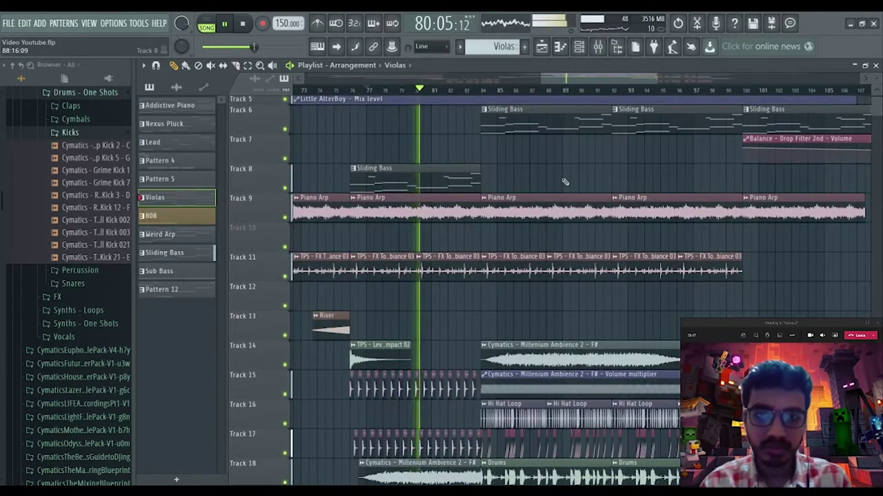
{"action": "scroll", "coordinate": [505, 101], "scroll_direction": "down", "scroll_amount": 2}
{"action": "scroll", "coordinate": [550, 164], "scroll_direction": "down", "scroll_amount": 3}
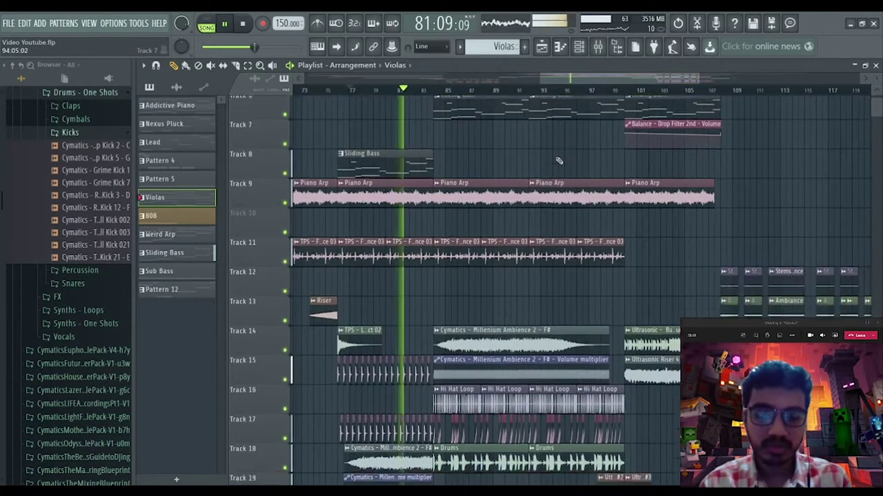
Step: Solo the Drums on Track 18 and play them from bar 84, adding Tracks 14 through 17
{"action": "scroll", "coordinate": [550, 164], "scroll_direction": "down", "scroll_amount": 3}
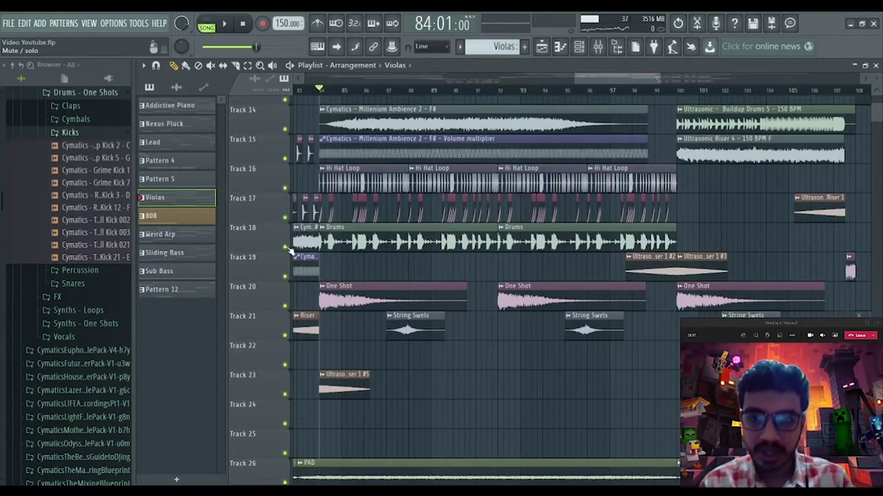
{"action": "left_click", "coordinate": [286, 247], "text": "ctrl"}
{"action": "key", "text": "space"}
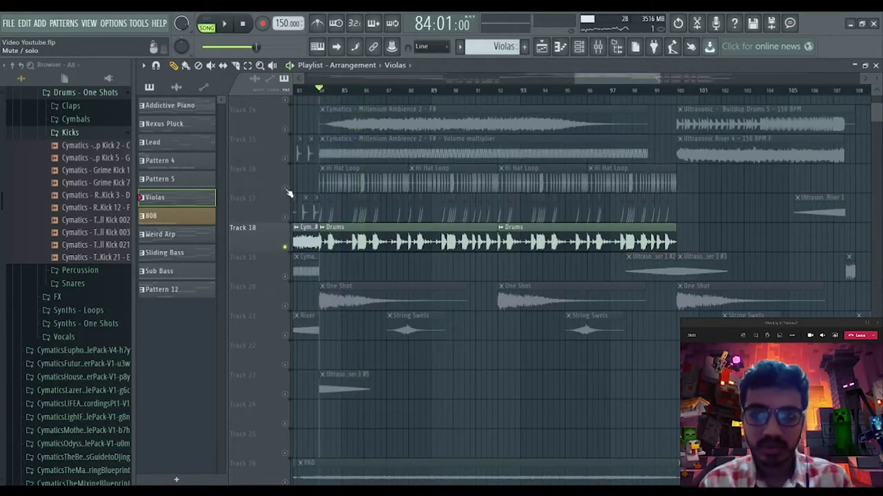
{"action": "left_click", "coordinate": [284, 187]}
{"action": "scroll", "coordinate": [286, 197], "scroll_direction": "up", "scroll_amount": 1}
{"action": "left_click", "coordinate": [284, 188]}
{"action": "left_click", "coordinate": [284, 159]}
{"action": "left_click", "coordinate": [284, 247]}
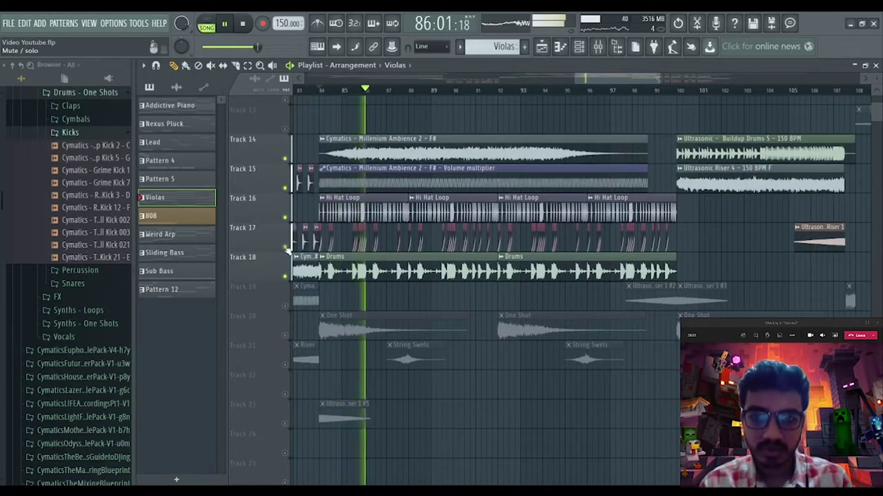
Step: Add the One Shot on Track 20, the white noise riser on Track 23 and the String Swels on Track 21 to the playback
{"action": "left_click", "coordinate": [285, 336]}
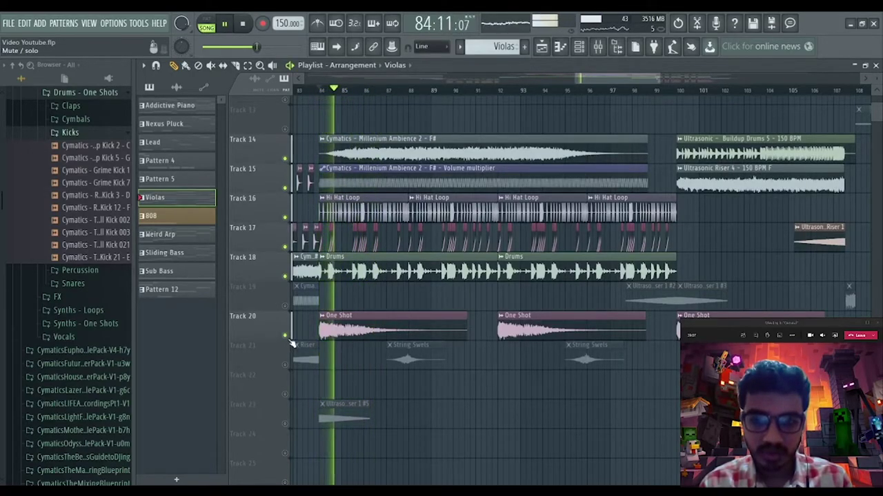
{"action": "scroll", "coordinate": [290, 372], "scroll_direction": "down", "scroll_amount": 3}
{"action": "left_click", "coordinate": [285, 336]}
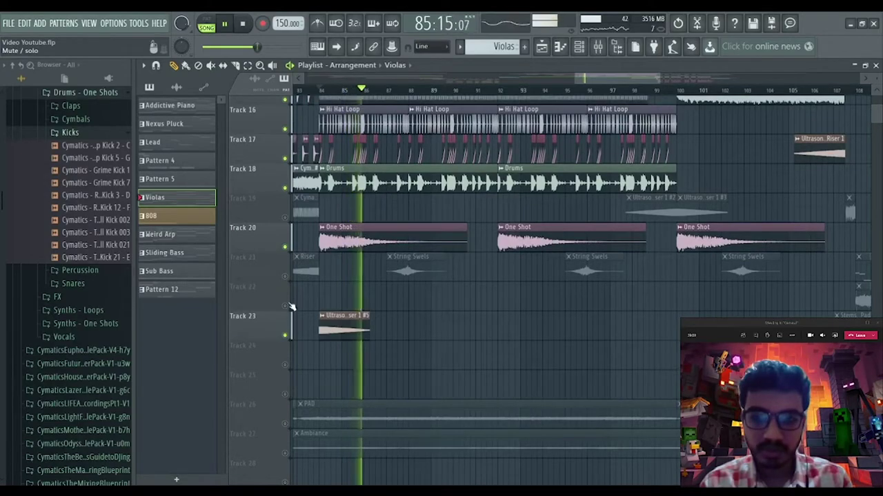
{"action": "left_click", "coordinate": [284, 276]}
{"action": "key", "text": "space"}
Step: Restore all tracks and briefly play the full mix from bar 84
{"action": "scroll", "coordinate": [368, 293], "scroll_direction": "up", "scroll_amount": 5}
{"action": "scroll", "coordinate": [367, 293], "scroll_direction": "up", "scroll_amount": 3}
{"action": "scroll", "coordinate": [366, 293], "scroll_direction": "down", "scroll_amount": 3}
{"action": "scroll", "coordinate": [330, 96], "scroll_direction": "up", "scroll_amount": 3}
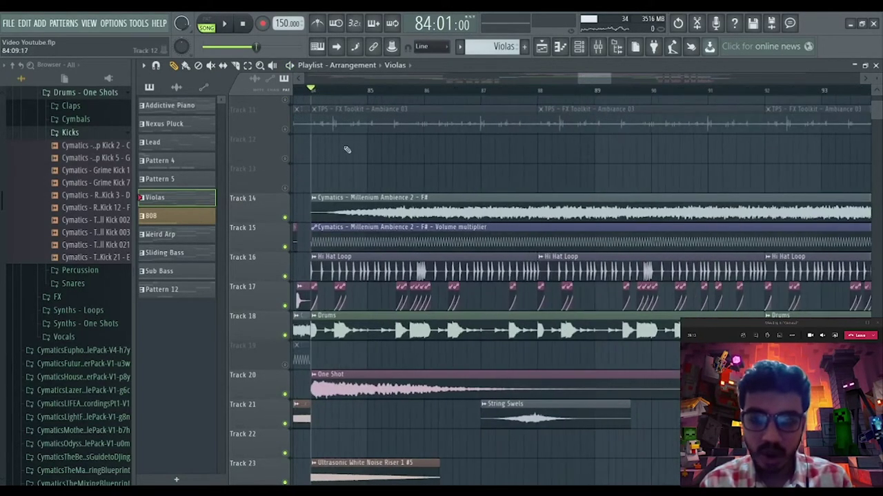
{"action": "scroll", "coordinate": [574, 78], "scroll_direction": "left", "scroll_amount": 3}
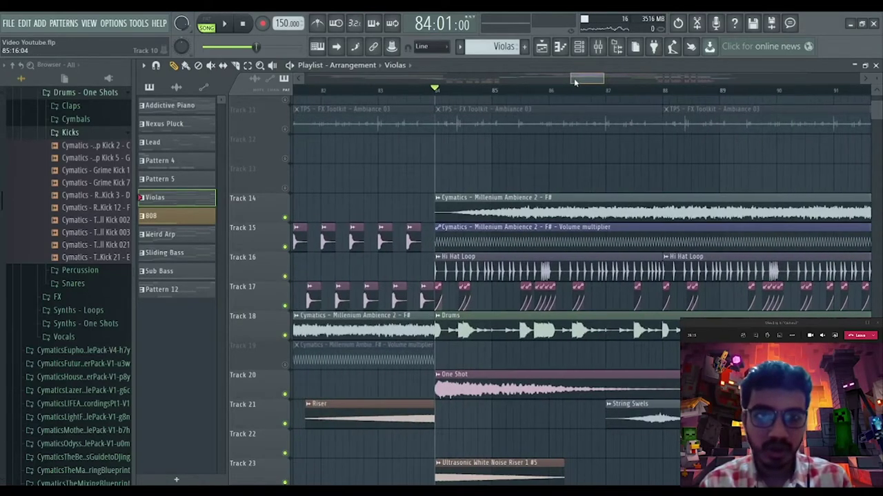
{"action": "scroll", "coordinate": [597, 80], "scroll_direction": "right", "scroll_amount": 1}
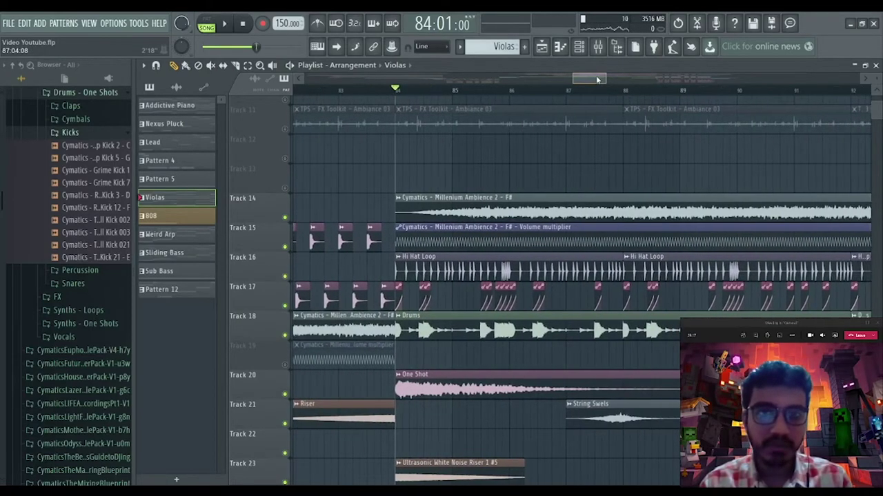
{"action": "right_click", "coordinate": [286, 218]}
{"action": "right_click", "coordinate": [285, 218]}
{"action": "key", "text": "space"}
{"action": "scroll", "coordinate": [462, 212], "scroll_direction": "up", "scroll_amount": 5}
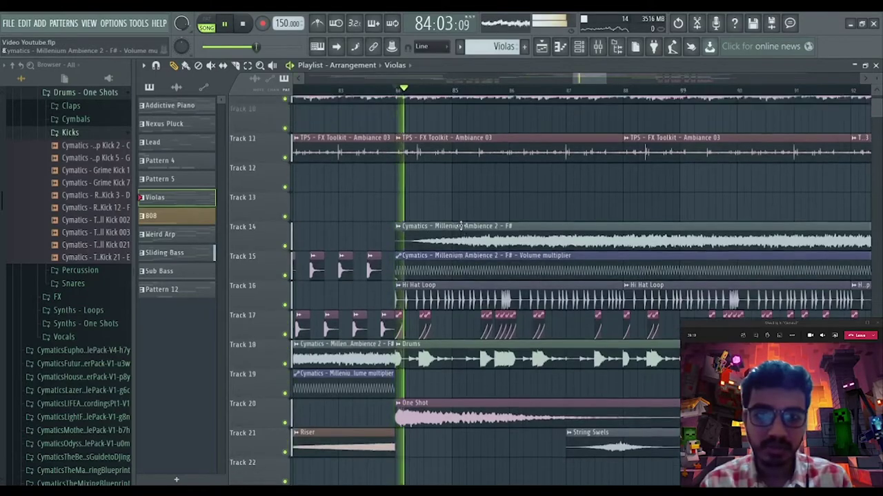
{"action": "key", "text": "space"}
{"action": "scroll", "coordinate": [477, 213], "scroll_direction": "up", "scroll_amount": 1}
{"action": "scroll", "coordinate": [355, 266], "scroll_direction": "down", "scroll_amount": 2}
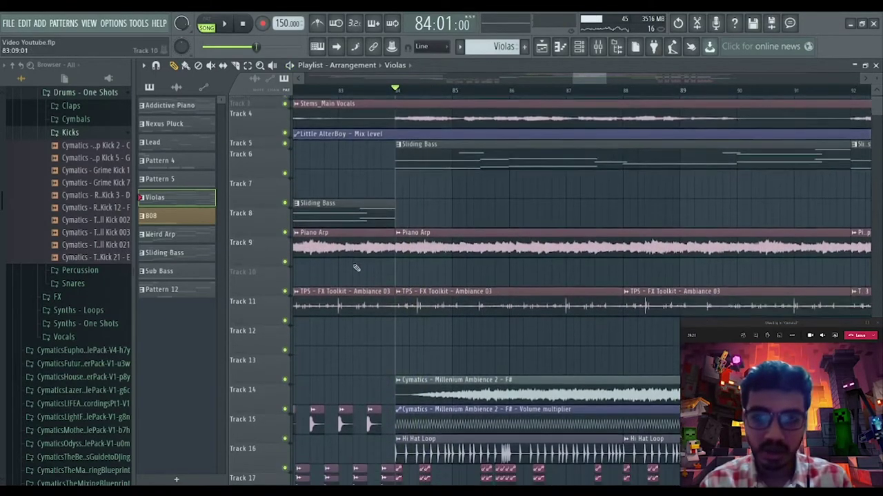
Step: Solo the Hi Hat Loop on Track 16, add Tracks 17 and 18, and play the percussion from bar 84
{"action": "right_click", "coordinate": [288, 219]}
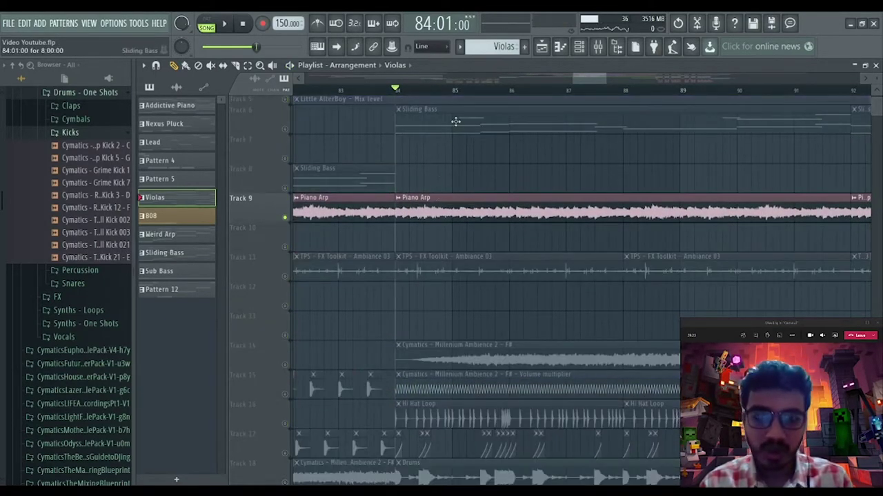
{"action": "scroll", "coordinate": [469, 138], "scroll_direction": "down", "scroll_amount": 9}
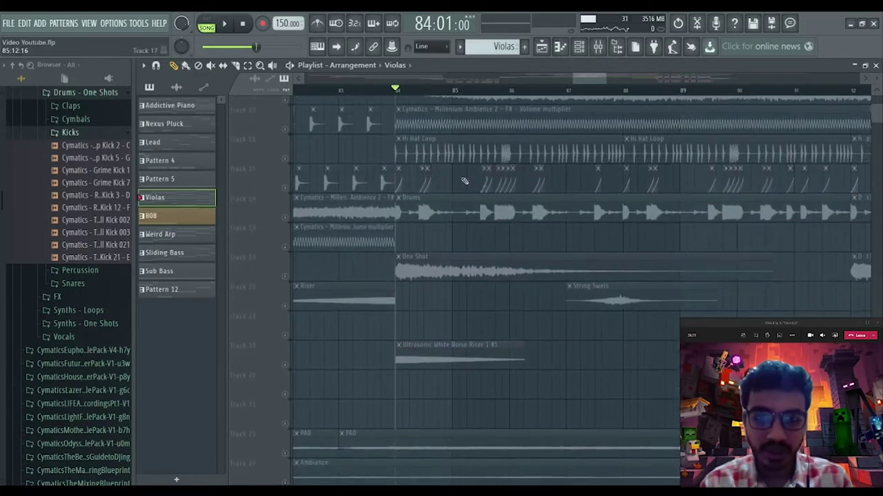
{"action": "right_click", "coordinate": [285, 159]}
{"action": "left_click", "coordinate": [286, 188]}
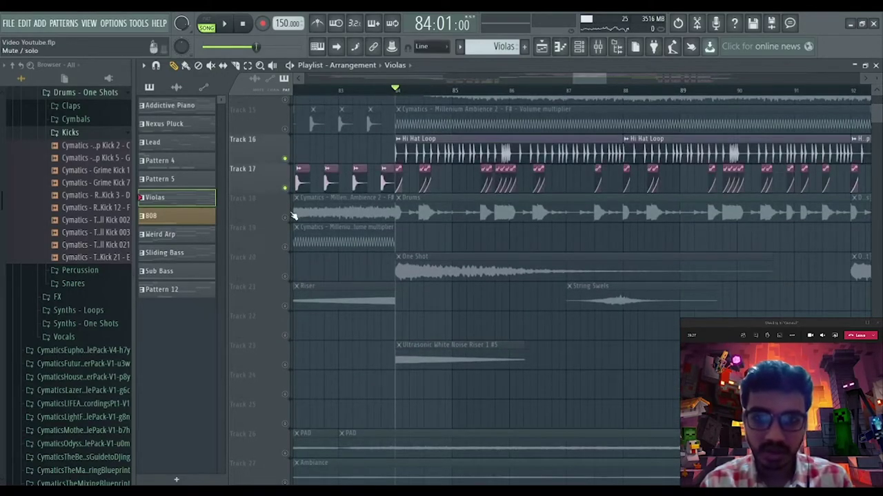
{"action": "left_click", "coordinate": [288, 218]}
{"action": "key", "text": "space"}
{"action": "scroll", "coordinate": [555, 206], "scroll_direction": "up", "scroll_amount": 3}
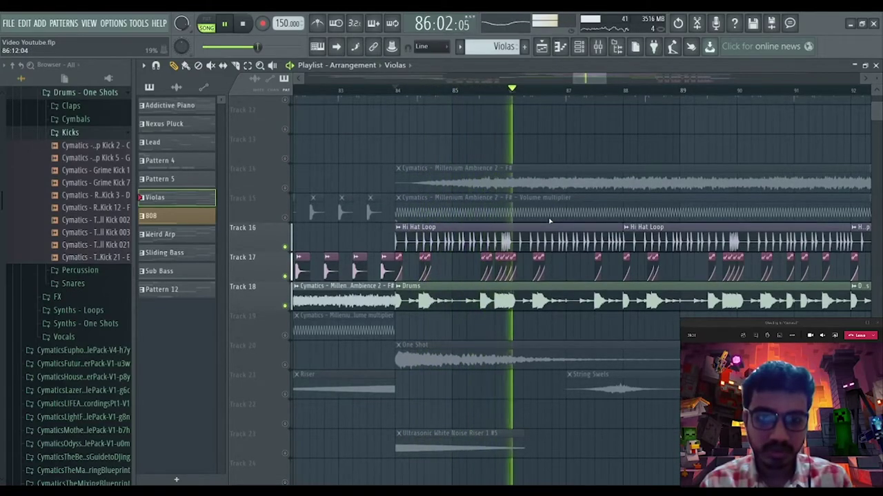
{"action": "scroll", "coordinate": [545, 94], "scroll_direction": "down", "scroll_amount": 3}
{"action": "left_click_drag", "start_coordinate": [591, 80], "coordinate": [597, 80]}
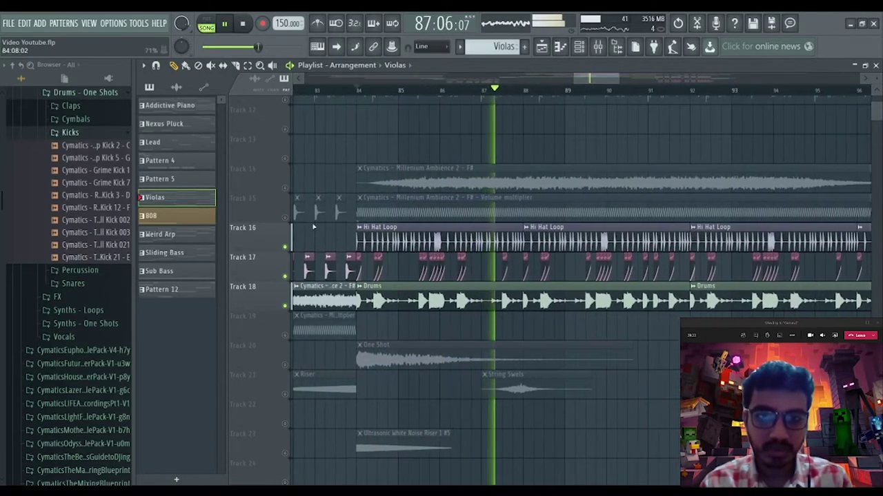
Step: Add the Millenium Ambience 2 clip on Track 14 and its volume automation on Track 15, and play again from bar 84
{"action": "key", "text": "space"}
{"action": "left_click", "coordinate": [285, 189]}
{"action": "left_click", "coordinate": [285, 218]}
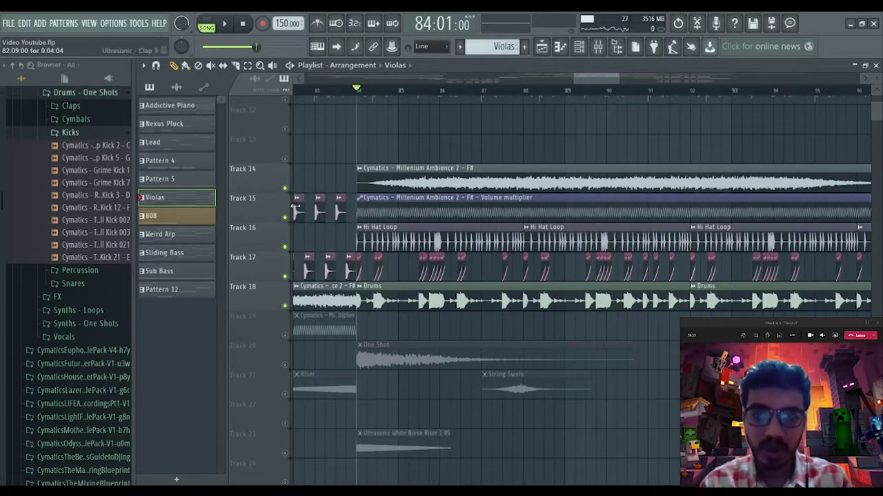
{"action": "key", "text": "space"}
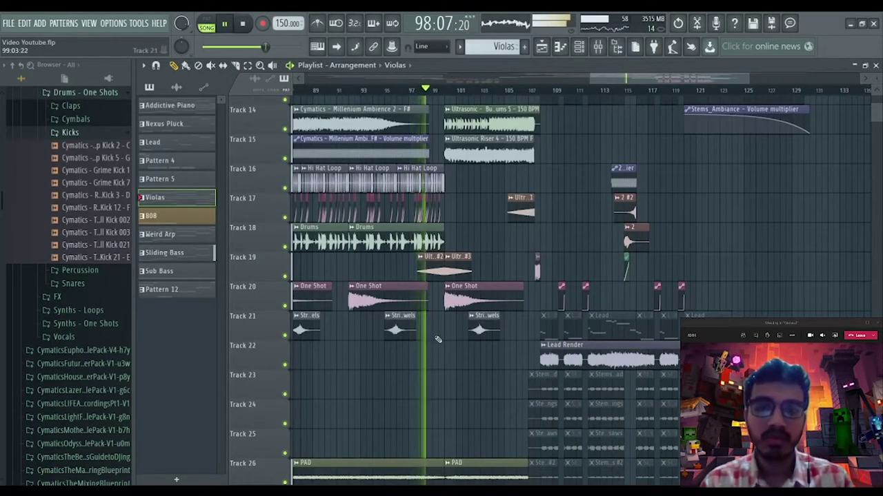
Step: Solo the Buildup Drums 5 on Track 14 with the Ultrasonic Riser 4 on Track 15 and play them past bar 100
{"action": "scroll", "coordinate": [493, 217], "scroll_direction": "up", "scroll_amount": 2}
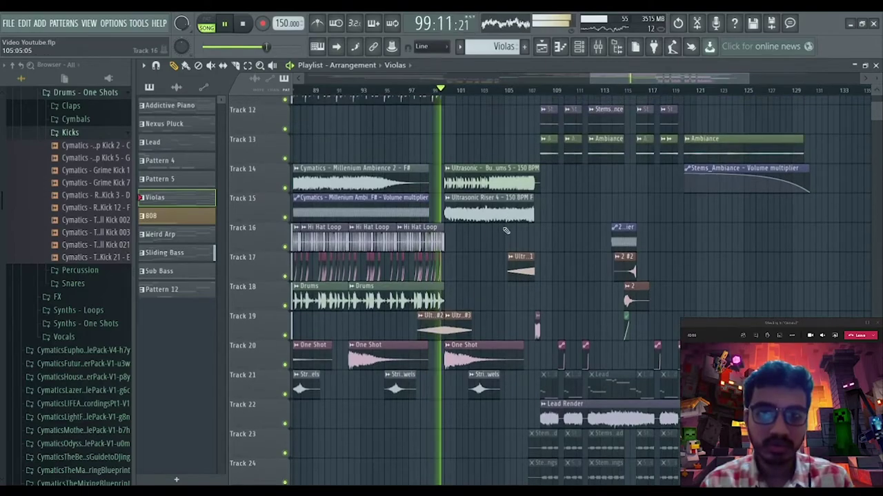
{"action": "right_click", "coordinate": [286, 188]}
{"action": "left_click", "coordinate": [287, 217]}
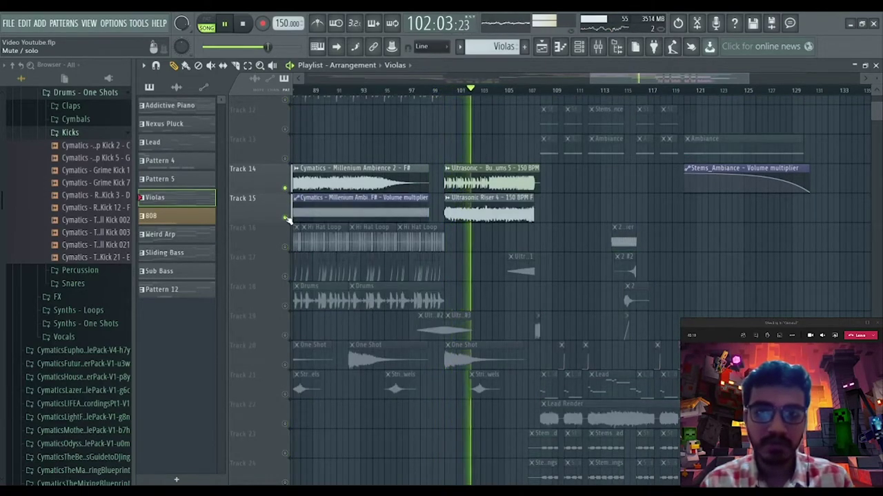
{"action": "key", "text": "space"}
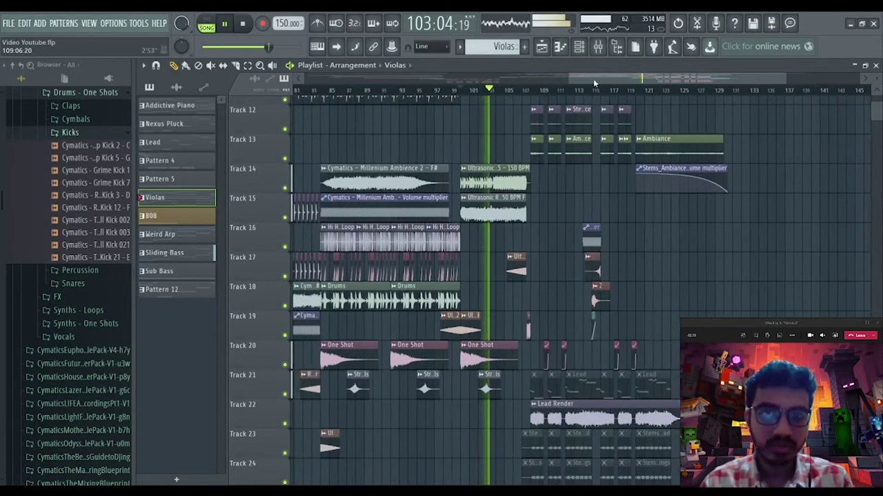
Step: Examine the buildup layers across the arrangement while the full mix plays from bar 103 through bar 105
{"action": "scroll", "coordinate": [505, 94], "scroll_direction": "down", "scroll_amount": 2}
{"action": "scroll", "coordinate": [555, 215], "scroll_direction": "up", "scroll_amount": 3}
{"action": "scroll", "coordinate": [554, 216], "scroll_direction": "up", "scroll_amount": 1}
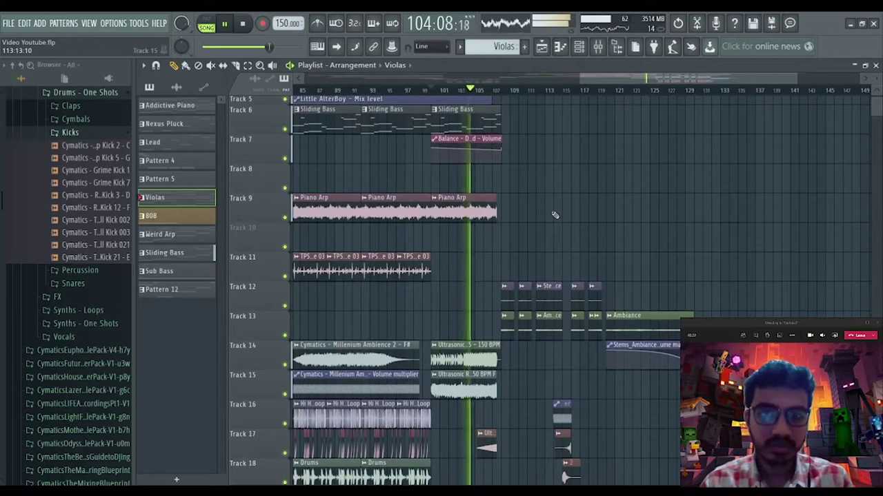
{"action": "scroll", "coordinate": [555, 215], "scroll_direction": "down", "scroll_amount": 3}
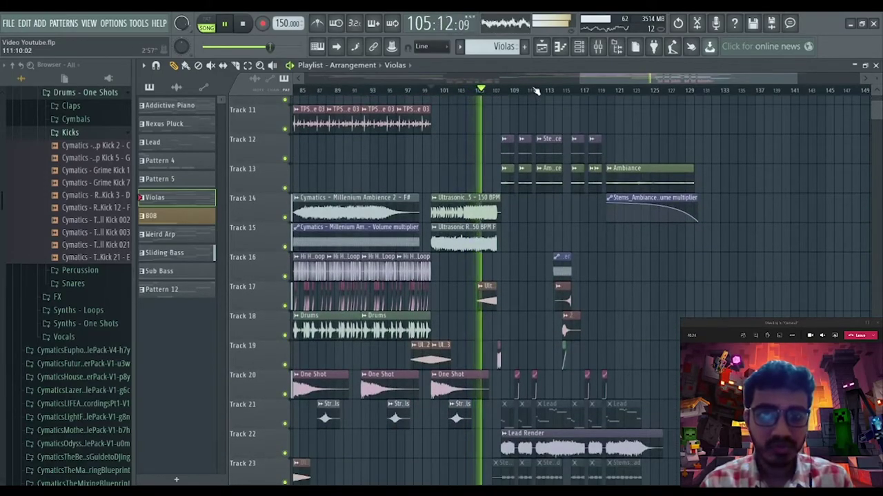
{"action": "scroll", "coordinate": [537, 91], "scroll_direction": "up", "scroll_amount": 2}
{"action": "scroll", "coordinate": [524, 196], "scroll_direction": "down", "scroll_amount": 2}
{"action": "scroll", "coordinate": [501, 95], "scroll_direction": "up", "scroll_amount": 1}
{"action": "scroll", "coordinate": [501, 96], "scroll_direction": "up", "scroll_amount": 2}
Step: Solo Track 19 to point out its short clip before bar 108, restore all tracks, and play the full mix from bar 106 into the drop
{"action": "right_click", "coordinate": [286, 248]}
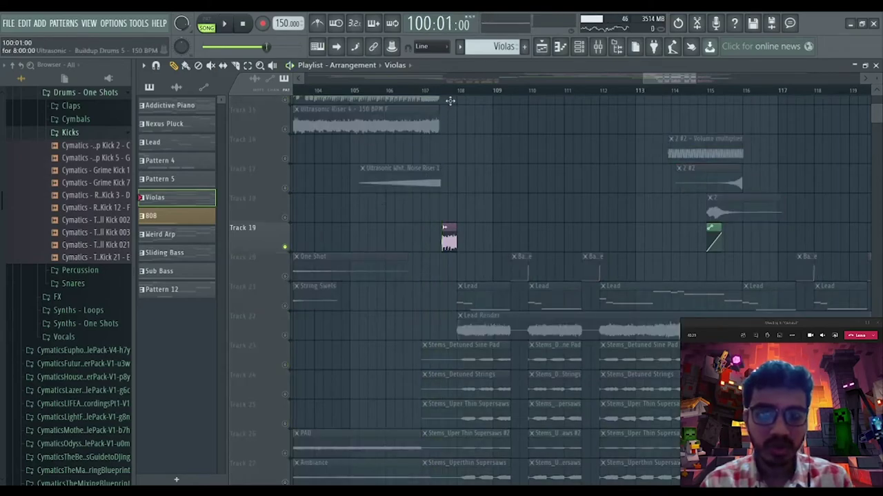
{"action": "right_click", "coordinate": [285, 248]}
{"action": "left_click", "coordinate": [398, 91]}
{"action": "key", "text": "space"}
{"action": "scroll", "coordinate": [433, 90], "scroll_direction": "down", "scroll_amount": 3}
{"action": "scroll", "coordinate": [548, 203], "scroll_direction": "up", "scroll_amount": 4}
{"action": "scroll", "coordinate": [548, 202], "scroll_direction": "down", "scroll_amount": 1}
{"action": "scroll", "coordinate": [548, 203], "scroll_direction": "down", "scroll_amount": 6}
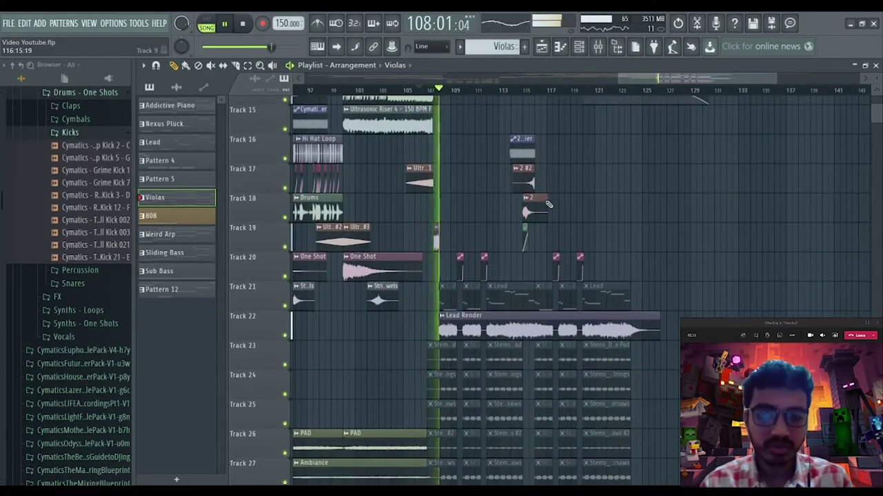
{"action": "scroll", "coordinate": [542, 263], "scroll_direction": "down", "scroll_amount": 8}
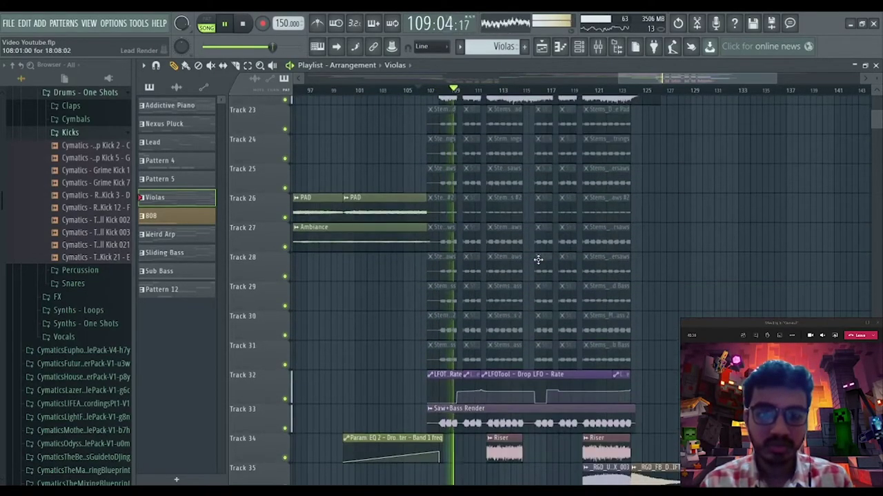
{"action": "key", "text": "space"}
Step: Solo the Detuned Sine Pad stem on Track 23 and add the Detuned Strings on Track 24, playing them from bar 108
{"action": "scroll", "coordinate": [502, 95], "scroll_direction": "up", "scroll_amount": 3}
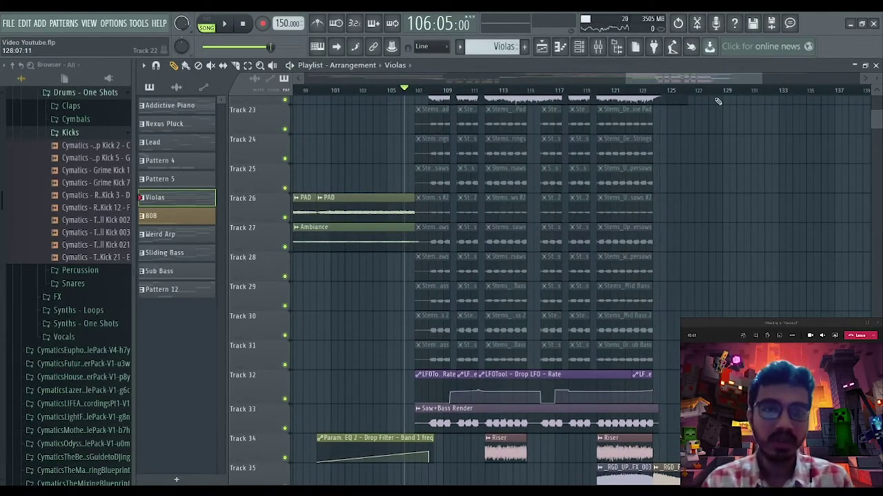
{"action": "scroll", "coordinate": [723, 96], "scroll_direction": "down", "scroll_amount": 3}
{"action": "left_click_drag", "start_coordinate": [714, 80], "coordinate": [747, 81]}
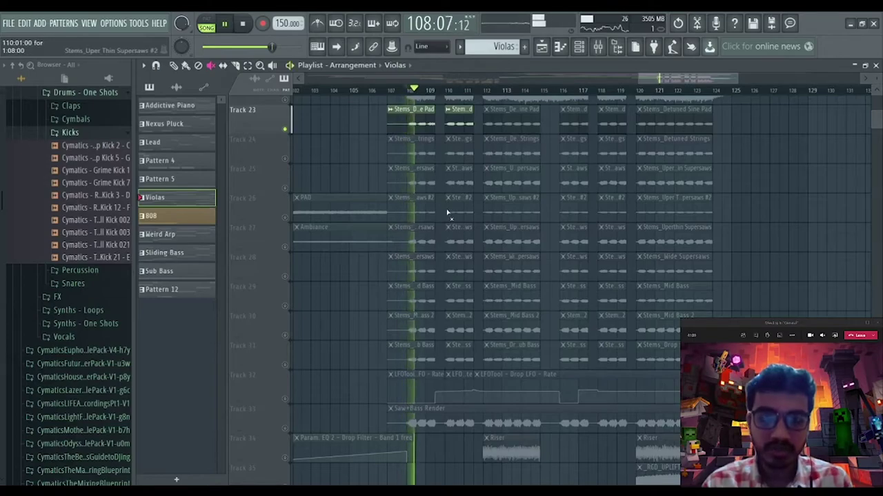
{"action": "left_click", "coordinate": [285, 160]}
{"action": "key", "text": "space"}
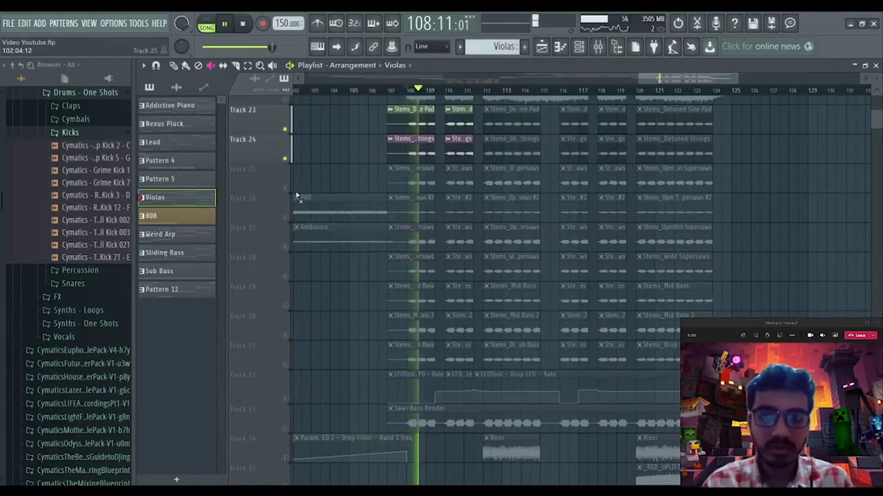
Step: Add the thin supersaw stems on Tracks 25, 26 and 27 one after another, replaying the stack from bar 108
{"action": "left_click", "coordinate": [285, 189]}
{"action": "key", "text": "space"}
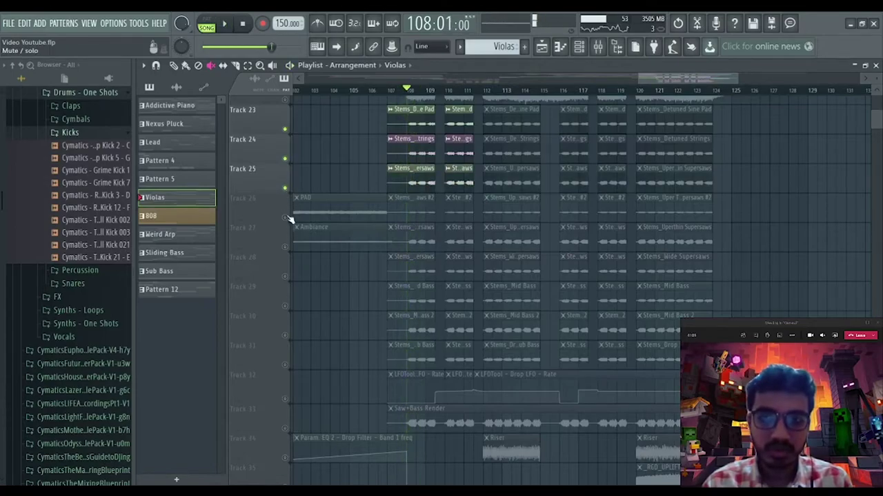
{"action": "left_click", "coordinate": [285, 218]}
{"action": "key", "text": "space"}
{"action": "left_click", "coordinate": [285, 248]}
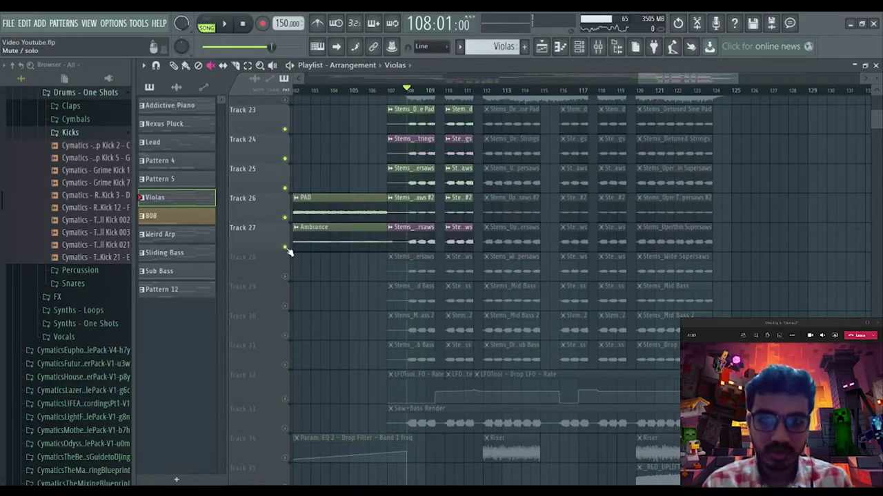
{"action": "key", "text": "space"}
{"action": "key", "text": "space"}
Step: Solo the Wide Supersaws on Track 28 and the Mid Bass on Track 29 in turn, playing each from bar 108
{"action": "left_click", "coordinate": [285, 277]}
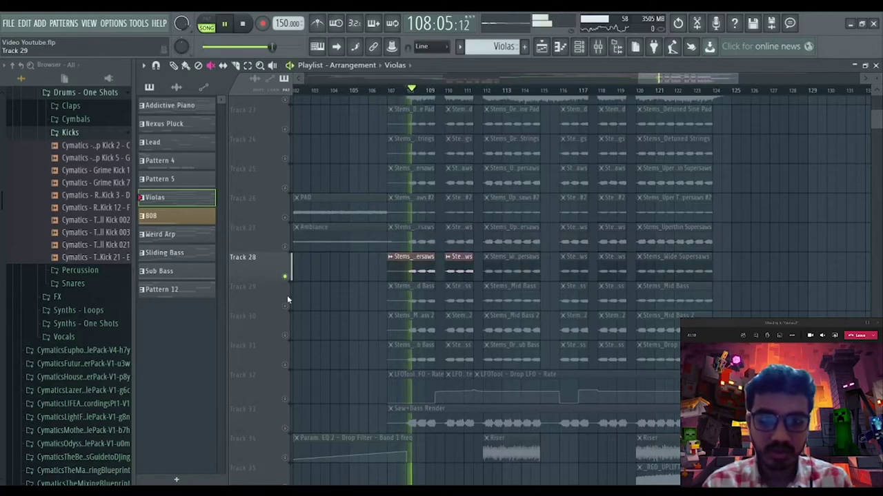
{"action": "key", "text": "space"}
{"action": "left_click", "coordinate": [285, 307]}
{"action": "key", "text": "space"}
Step: Solo the Mid Bass 2 on Track 30 and the Drop Sub Bass on Track 31 in turn, playing from bar 108
{"action": "scroll", "coordinate": [295, 296], "scroll_direction": "down", "scroll_amount": 4}
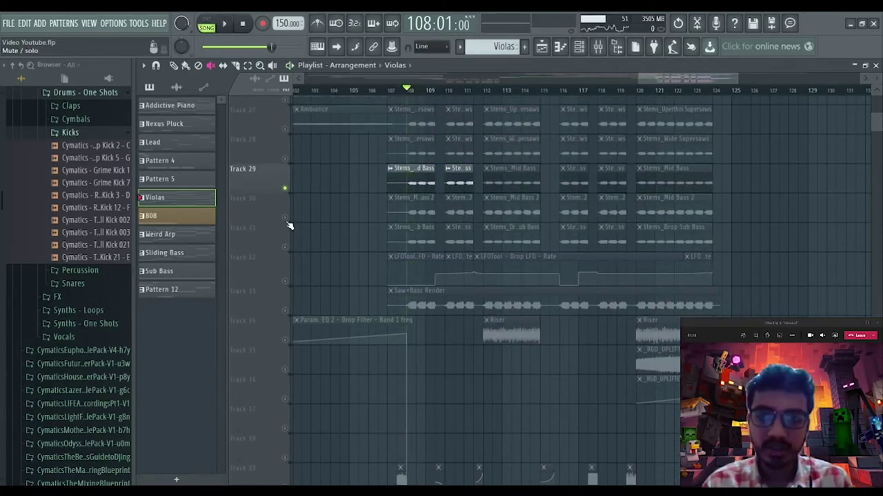
{"action": "left_click", "coordinate": [285, 218]}
{"action": "key", "text": "space"}
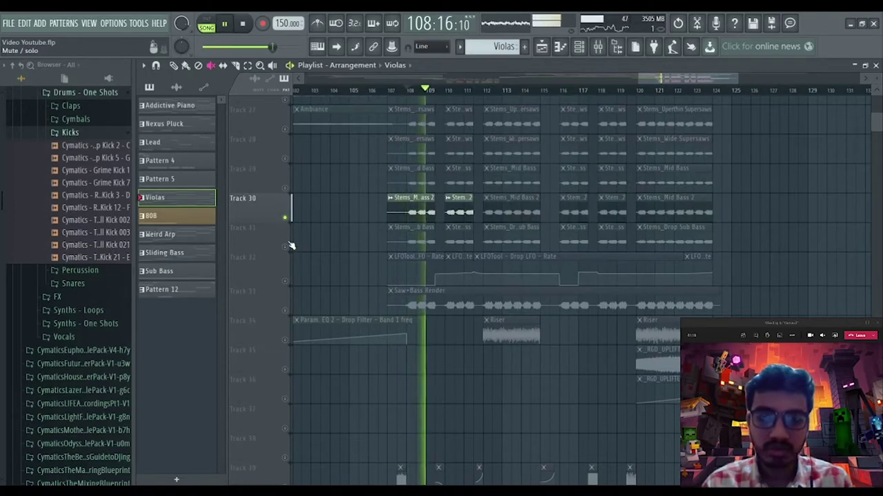
{"action": "left_click", "coordinate": [285, 249]}
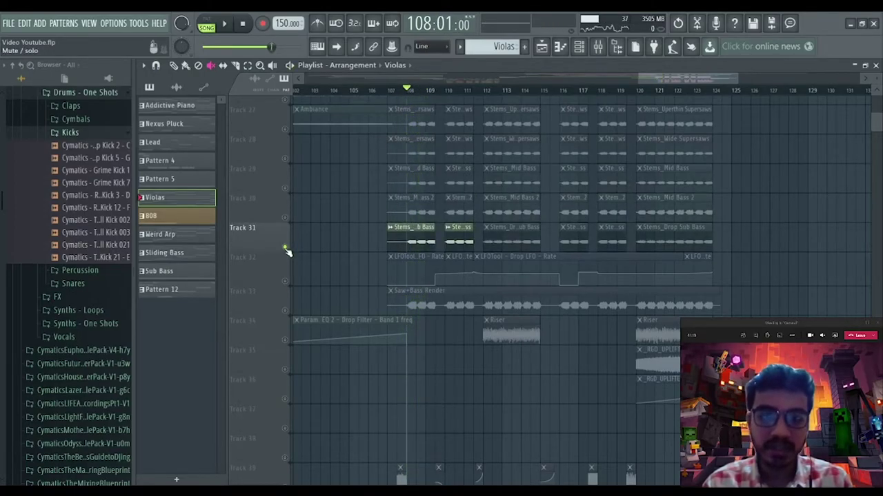
{"action": "scroll", "coordinate": [286, 252], "scroll_direction": "up", "scroll_amount": 6}
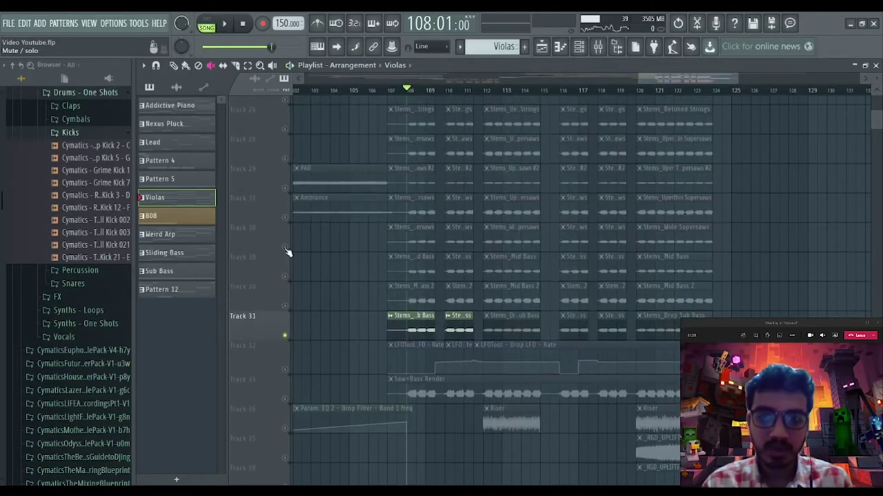
Step: Solo the Saw+Bass Render on Track 33 and play it from bar 108
{"action": "scroll", "coordinate": [276, 360], "scroll_direction": "down", "scroll_amount": 4}
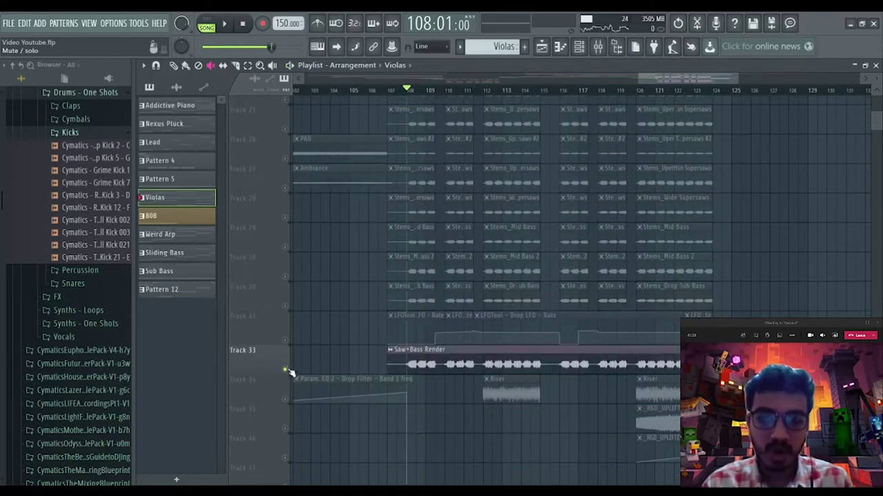
{"action": "scroll", "coordinate": [414, 96], "scroll_direction": "up", "scroll_amount": 3}
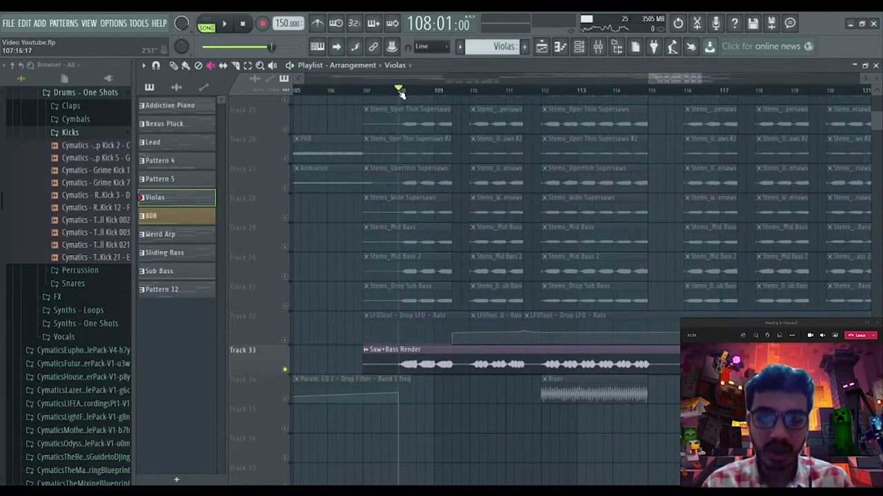
{"action": "key", "text": "space"}
{"action": "scroll", "coordinate": [441, 92], "scroll_direction": "down", "scroll_amount": 2}
{"action": "key", "text": "space"}
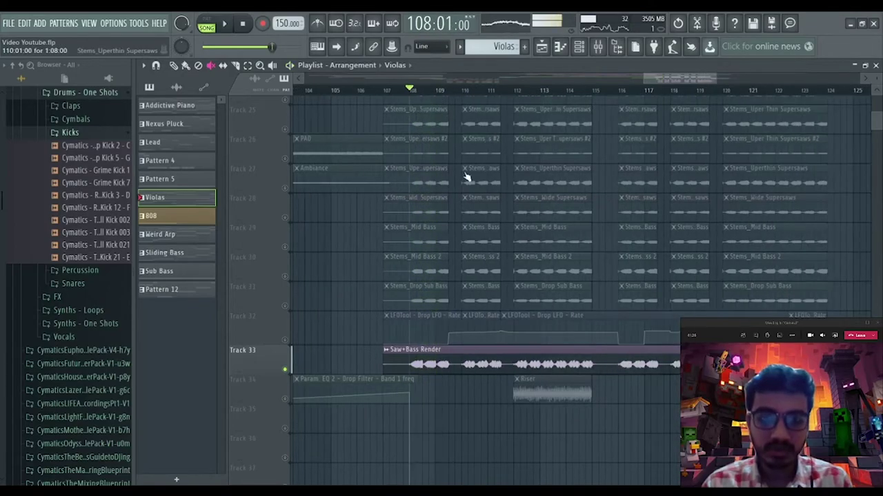
{"action": "scroll", "coordinate": [467, 177], "scroll_direction": "down", "scroll_amount": 6}
{"action": "scroll", "coordinate": [400, 259], "scroll_direction": "up", "scroll_amount": 2}
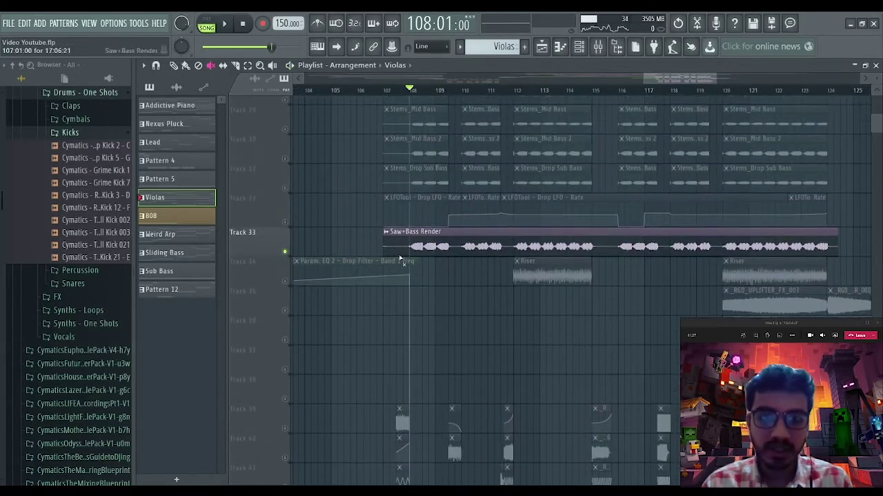
Step: Add the LFOTool - Drop LFO - Rate automation on Track 32 to the soloed Saw+Bass Render and play both from bar 108
{"action": "left_click", "coordinate": [286, 223]}
{"action": "scroll", "coordinate": [439, 95], "scroll_direction": "up", "scroll_amount": 2}
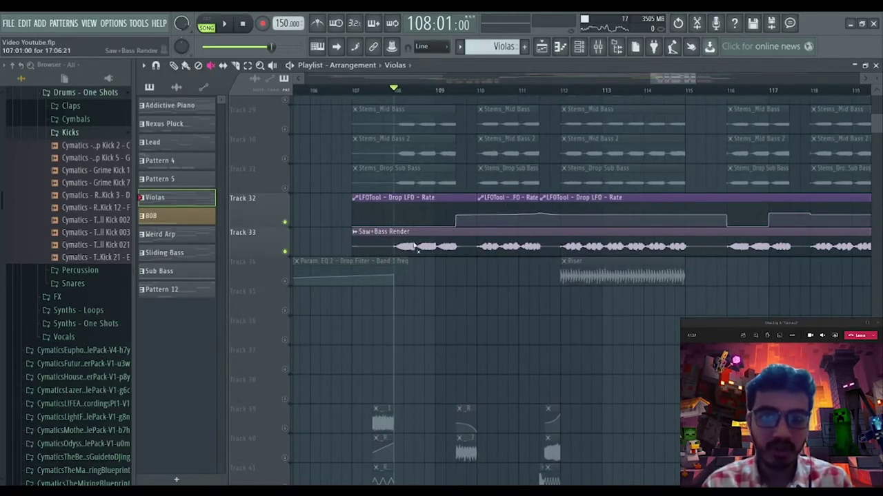
{"action": "scroll", "coordinate": [460, 93], "scroll_direction": "down", "scroll_amount": 2}
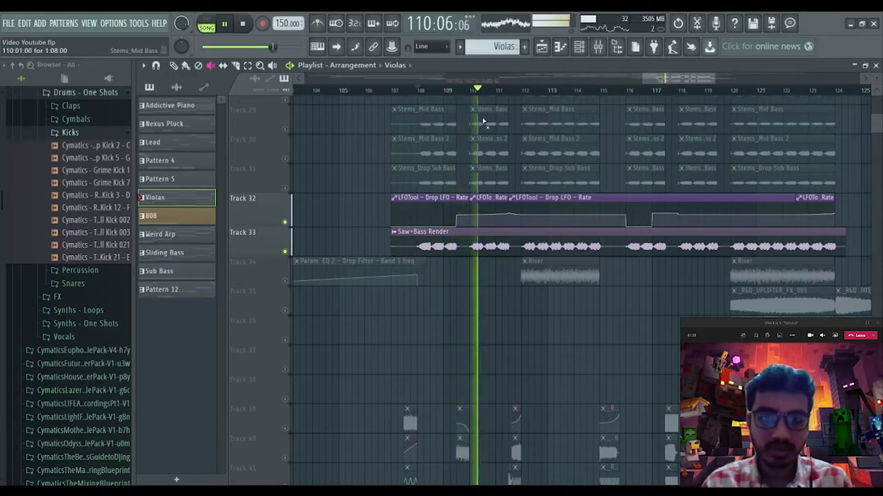
{"action": "scroll", "coordinate": [485, 155], "scroll_direction": "up", "scroll_amount": 1}
{"action": "scroll", "coordinate": [485, 155], "scroll_direction": "up", "scroll_amount": 8}
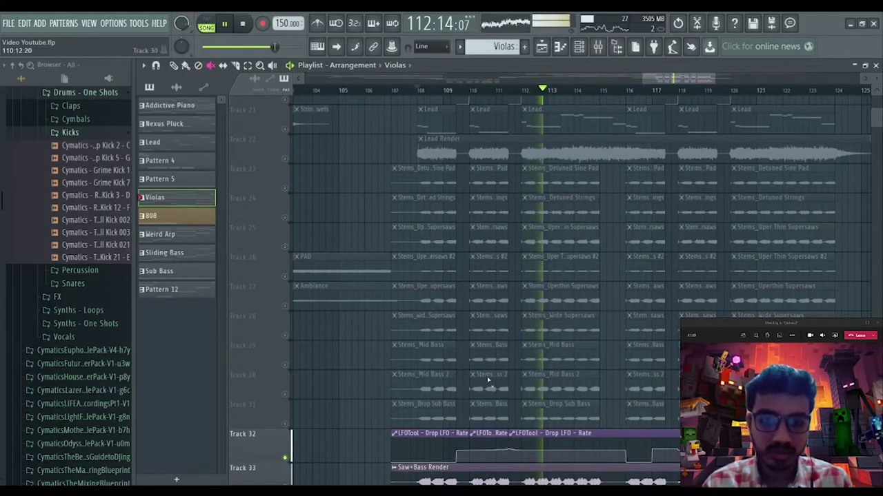
{"action": "key", "text": "space"}
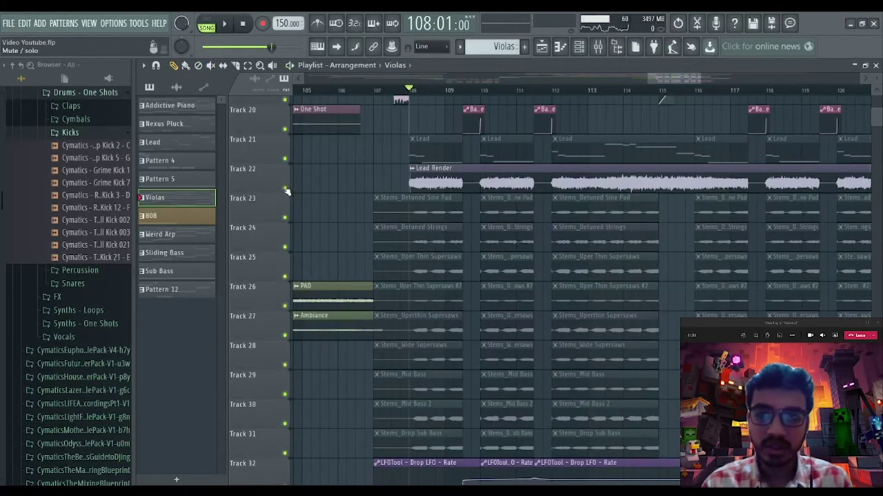
Step: Solo the Lead Render on Track 22 and play it twice from bar 108, briefly soloing the Lead pattern on Track 21 in between
{"action": "right_click", "coordinate": [285, 189]}
{"action": "scroll", "coordinate": [437, 97], "scroll_direction": "up", "scroll_amount": 2}
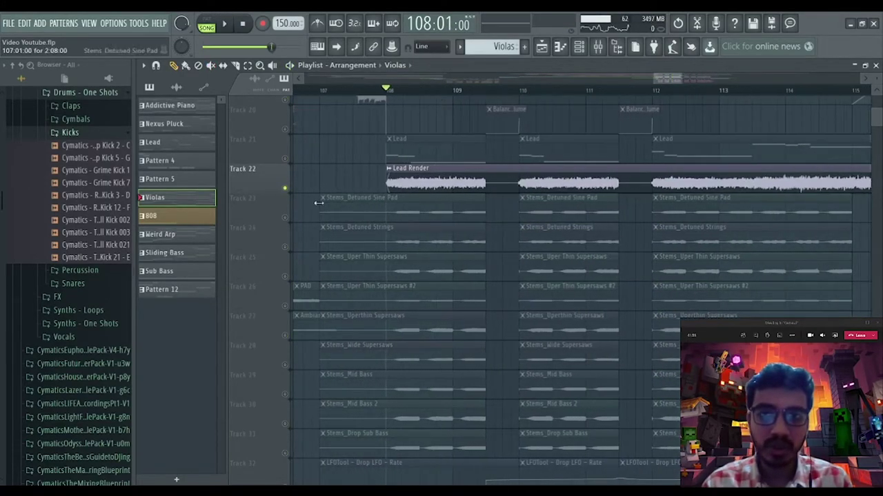
{"action": "key", "text": "space"}
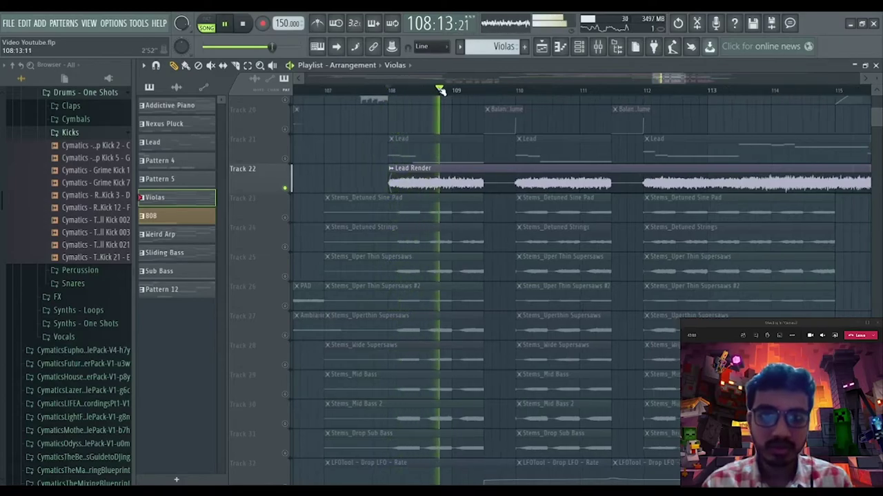
{"action": "scroll", "coordinate": [437, 93], "scroll_direction": "down", "scroll_amount": 2}
{"action": "key", "text": "space"}
{"action": "right_click", "coordinate": [295, 162]}
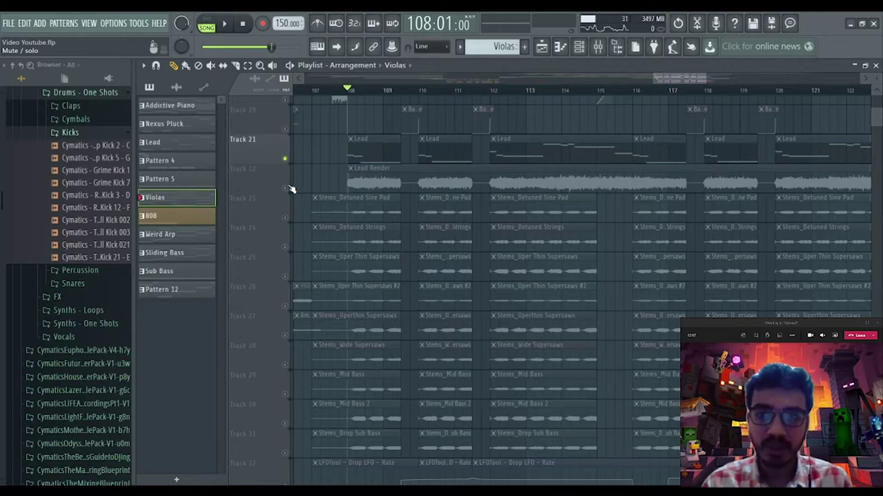
{"action": "right_click", "coordinate": [288, 189]}
{"action": "key", "text": "space"}
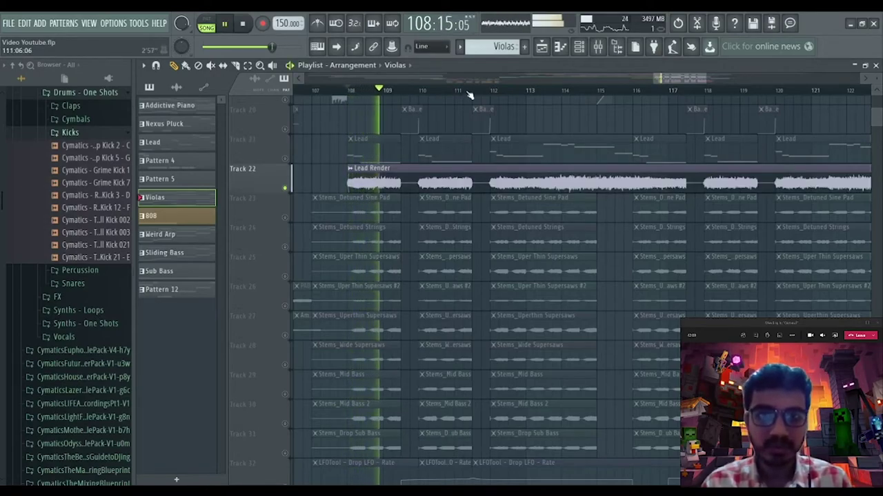
Step: Unsolo the Lead Render and play the full second drop with all tracks from bar 108
{"action": "scroll", "coordinate": [584, 92], "scroll_direction": "down", "scroll_amount": 2}
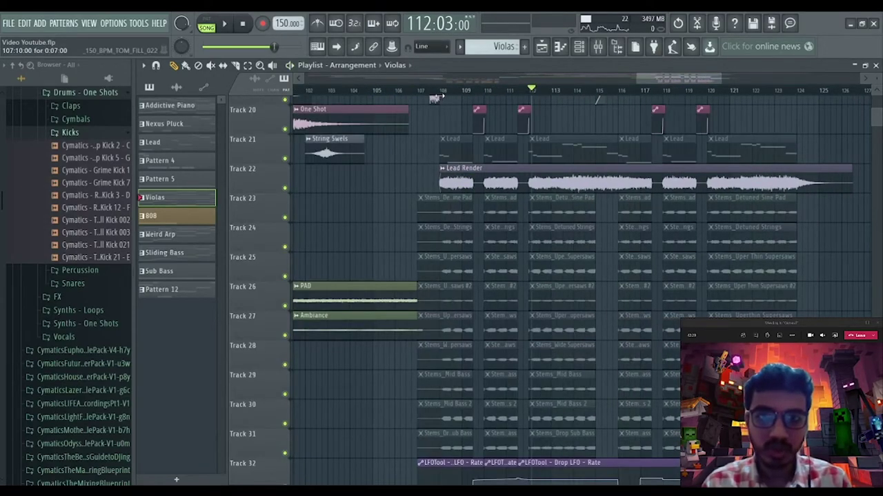
{"action": "left_click", "coordinate": [441, 91]}
{"action": "key", "text": "space"}
{"action": "scroll", "coordinate": [544, 172], "scroll_direction": "down", "scroll_amount": 6}
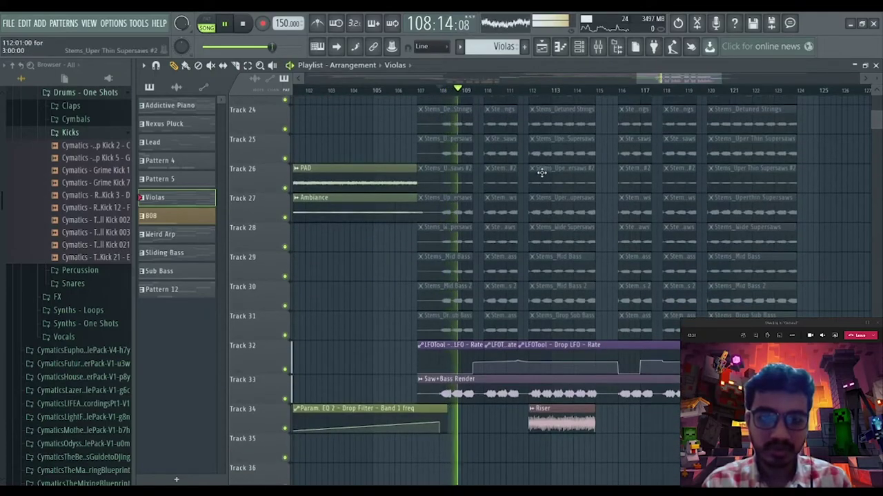
{"action": "scroll", "coordinate": [544, 173], "scroll_direction": "down", "scroll_amount": 6}
{"action": "key", "text": "space"}
Step: Solo the _RGD_BASS_SHOT_[D]_007 on Track 40 and add its channel pitch automation on Track 39, playing from 109:09:00
{"action": "scroll", "coordinate": [493, 98], "scroll_direction": "up", "scroll_amount": 4}
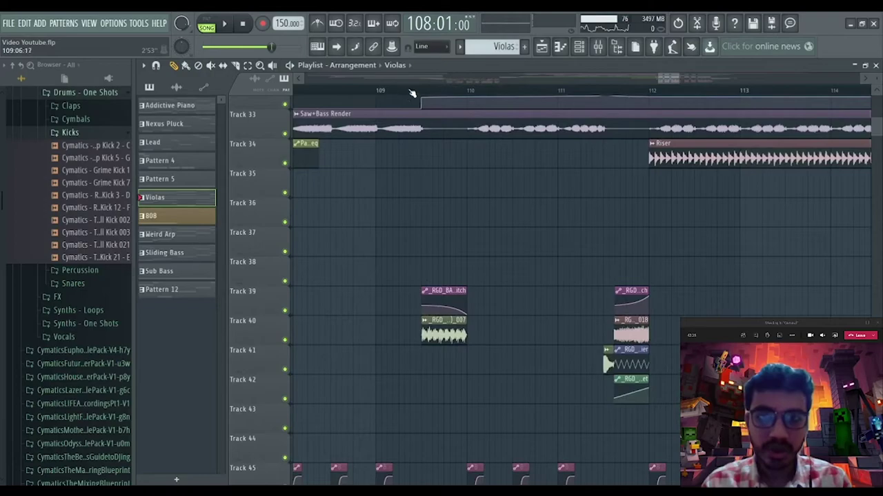
{"action": "scroll", "coordinate": [430, 83], "scroll_direction": "left", "scroll_amount": 2}
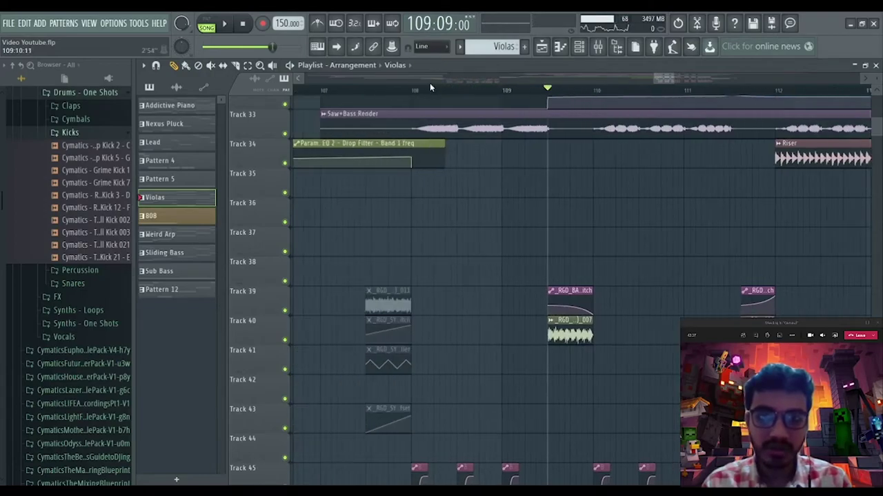
{"action": "scroll", "coordinate": [666, 81], "scroll_direction": "right", "scroll_amount": 1}
{"action": "scroll", "coordinate": [539, 90], "scroll_direction": "up", "scroll_amount": 3}
{"action": "key", "text": "space"}
{"action": "left_click", "coordinate": [285, 340], "text": "ctrl"}
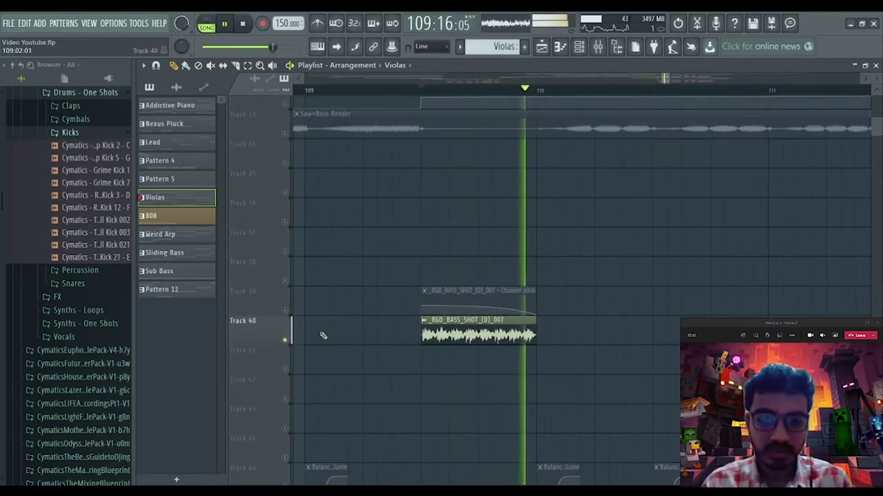
{"action": "left_click", "coordinate": [286, 311]}
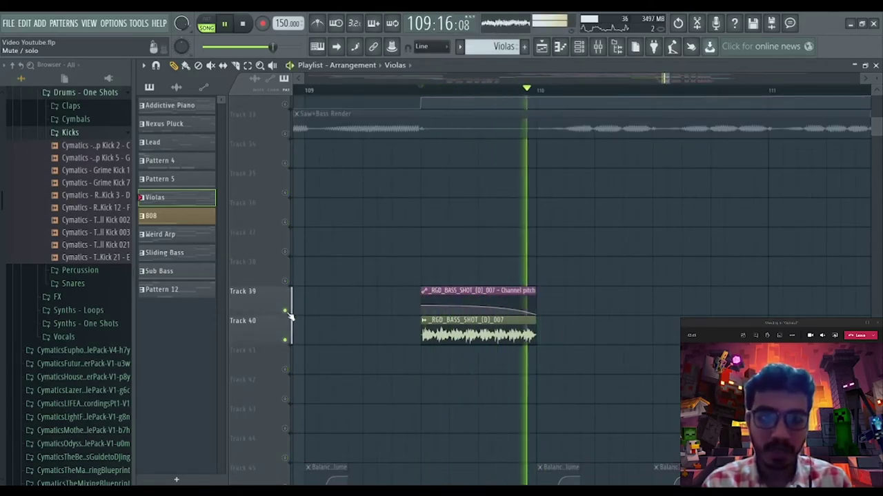
{"action": "key", "text": "space"}
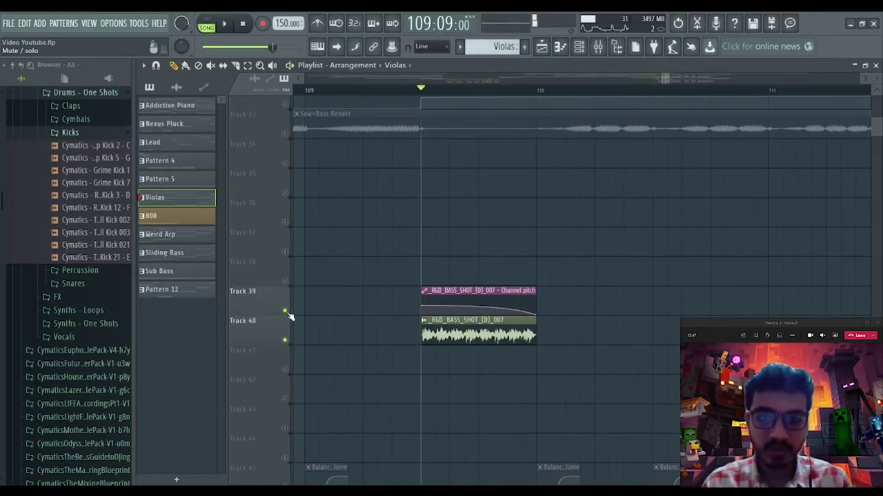
Step: Unsolo the bass shot and play the full arrangement from 109:07:00 up to bar 112
{"action": "right_click", "coordinate": [286, 311]}
{"action": "left_click", "coordinate": [384, 90]}
{"action": "key", "text": "space"}
{"action": "scroll", "coordinate": [495, 145], "scroll_direction": "down", "scroll_amount": 4}
{"action": "key", "text": "space"}
{"action": "key", "text": "space"}
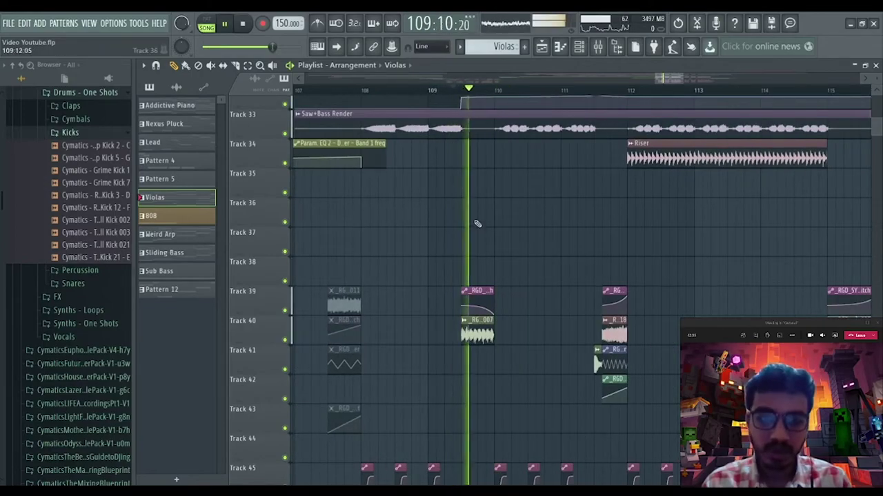
{"action": "scroll", "coordinate": [586, 165], "scroll_direction": "down", "scroll_amount": 3}
{"action": "scroll", "coordinate": [597, 176], "scroll_direction": "up", "scroll_amount": 4}
{"action": "scroll", "coordinate": [598, 177], "scroll_direction": "up", "scroll_amount": 5}
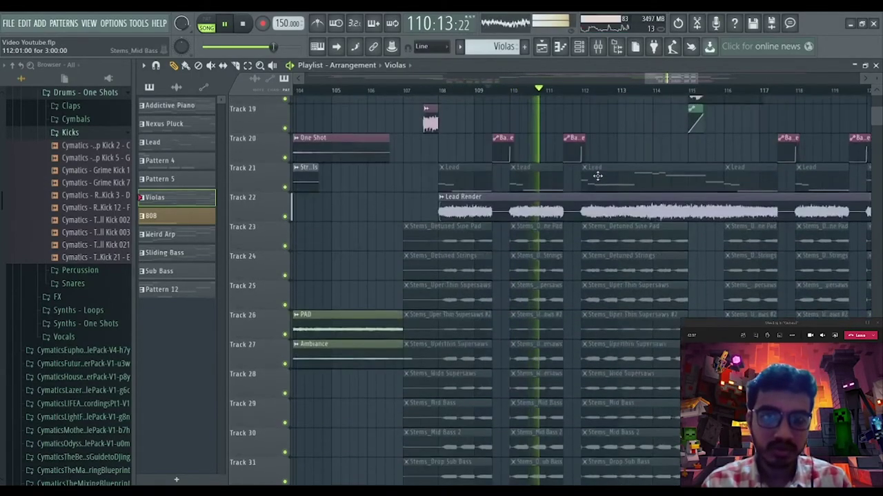
{"action": "scroll", "coordinate": [598, 176], "scroll_direction": "down", "scroll_amount": 6}
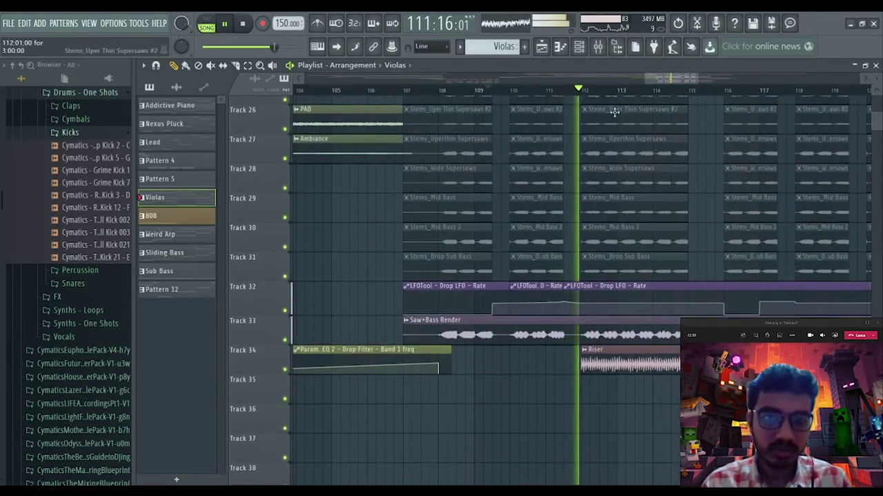
{"action": "key", "text": "space"}
Step: Play the full arrangement from bar 111, leading into the second bass shot fill
{"action": "scroll", "coordinate": [570, 213], "scroll_direction": "up", "scroll_amount": 3}
{"action": "scroll", "coordinate": [524, 242], "scroll_direction": "down", "scroll_amount": 5}
{"action": "scroll", "coordinate": [509, 256], "scroll_direction": "down", "scroll_amount": 1}
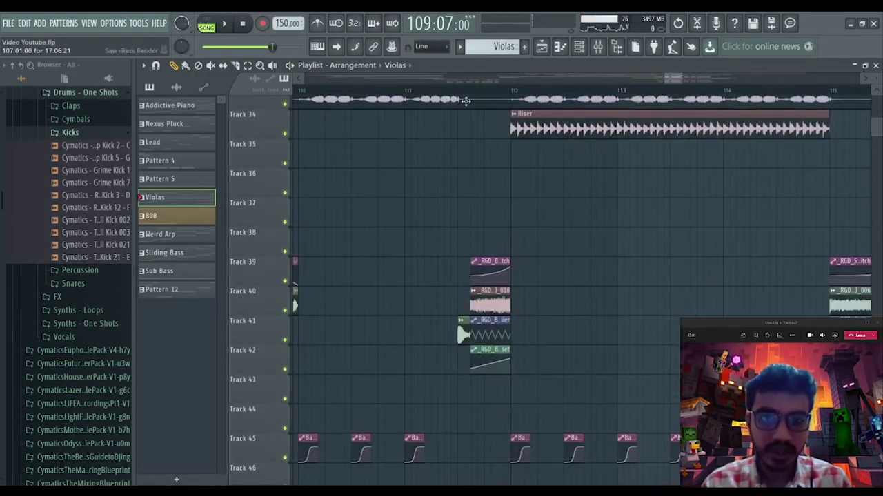
{"action": "left_click", "coordinate": [407, 91]}
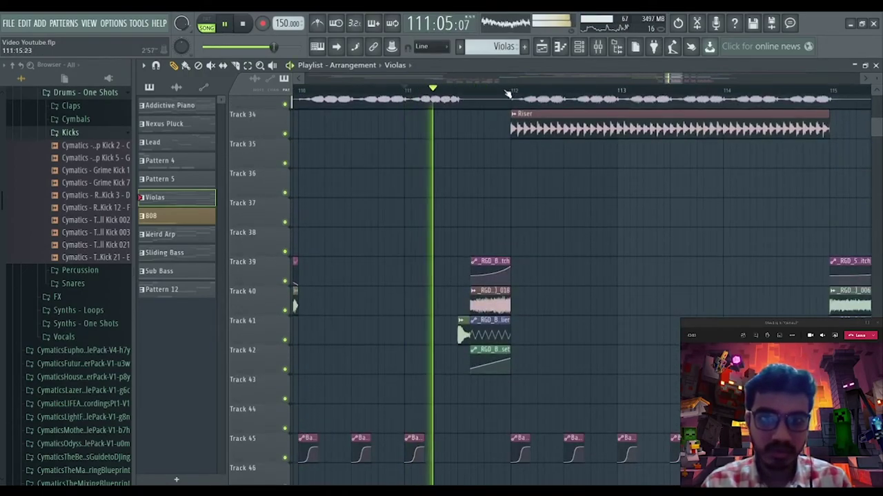
{"action": "scroll", "coordinate": [514, 200], "scroll_direction": "up", "scroll_amount": 2}
{"action": "key", "text": "space"}
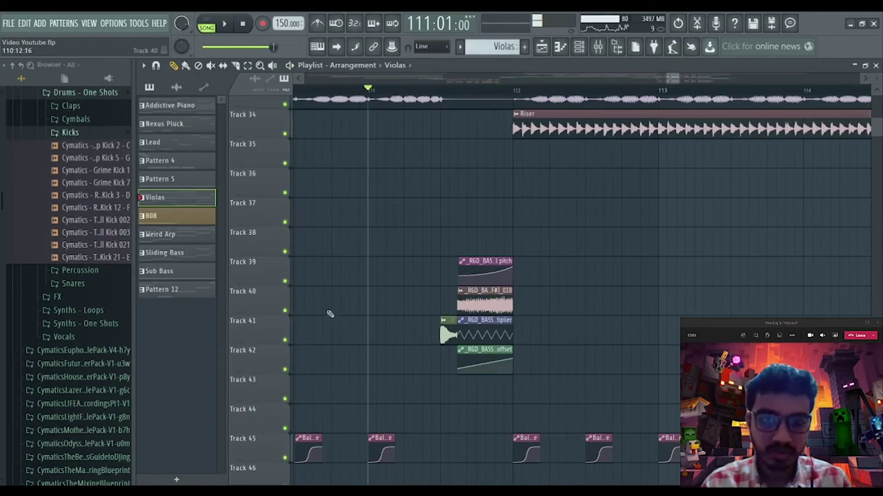
Step: Solo the _RGD_BASS_SHOT_[F#]_018 on Track 40 and add its volume and panning automation on Tracks 41 and 42, playing from 111:11:00
{"action": "right_click", "coordinate": [287, 311]}
{"action": "key", "text": "space"}
{"action": "left_click", "coordinate": [285, 341]}
{"action": "key", "text": "space"}
{"action": "key", "text": "space"}
{"action": "key", "text": "space"}
{"action": "key", "text": "space"}
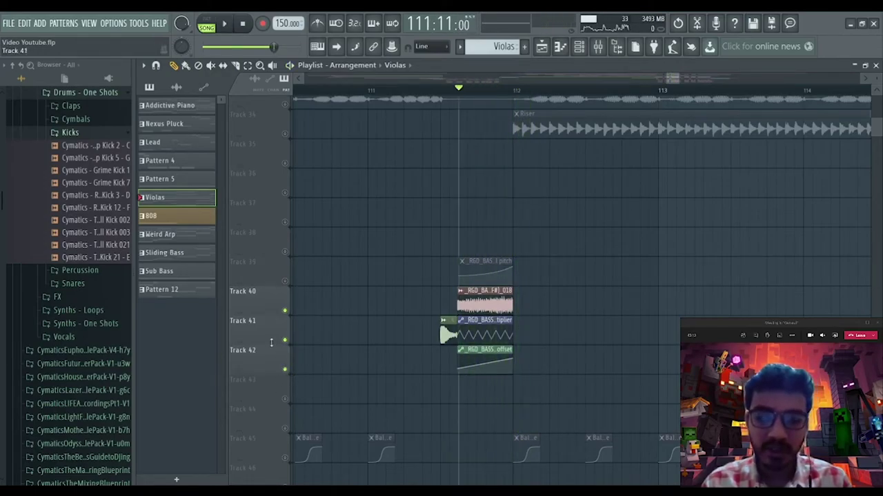
Step: Add the bass shot's channel pitch automation on Track 39 and replay the soloed layers from 111:11:00
{"action": "left_click", "coordinate": [286, 281]}
{"action": "key", "text": "space"}
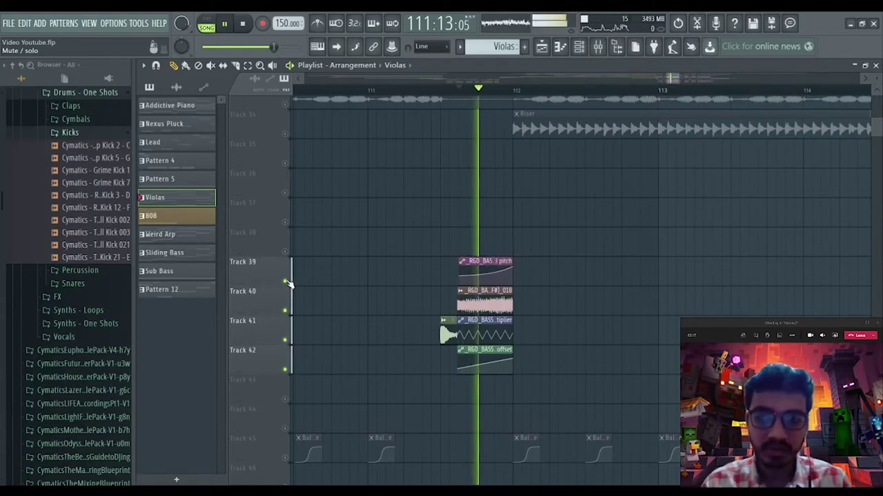
{"action": "key", "text": "space"}
{"action": "key", "text": "space"}
{"action": "key", "text": "space"}
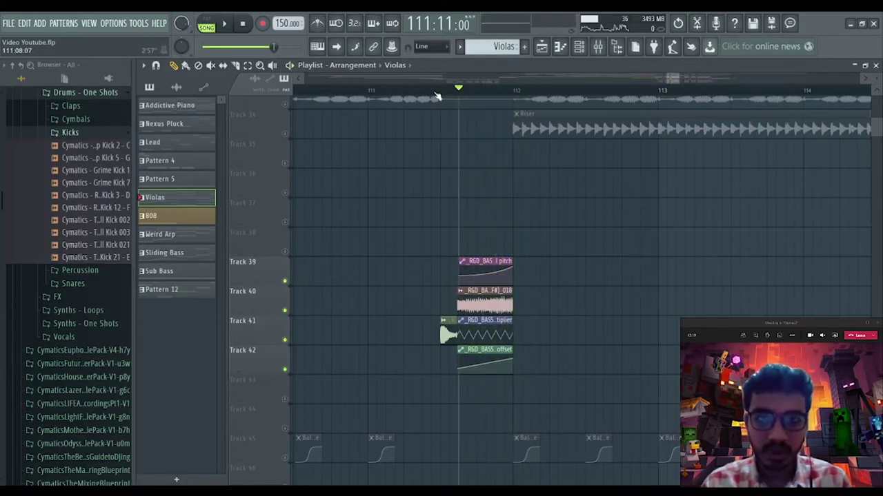
Step: Play the soloed glassbreak and bass shot fill together from 111:09:00
{"action": "scroll", "coordinate": [444, 97], "scroll_direction": "up", "scroll_amount": 3}
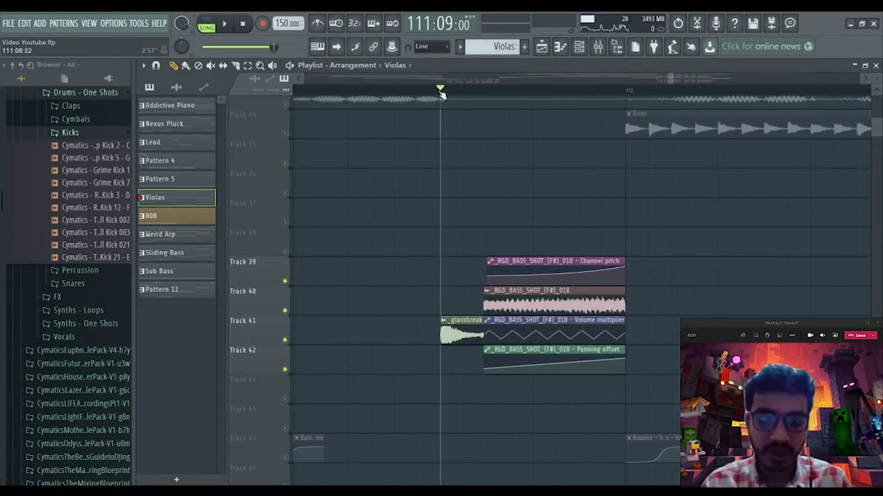
{"action": "key", "text": "space"}
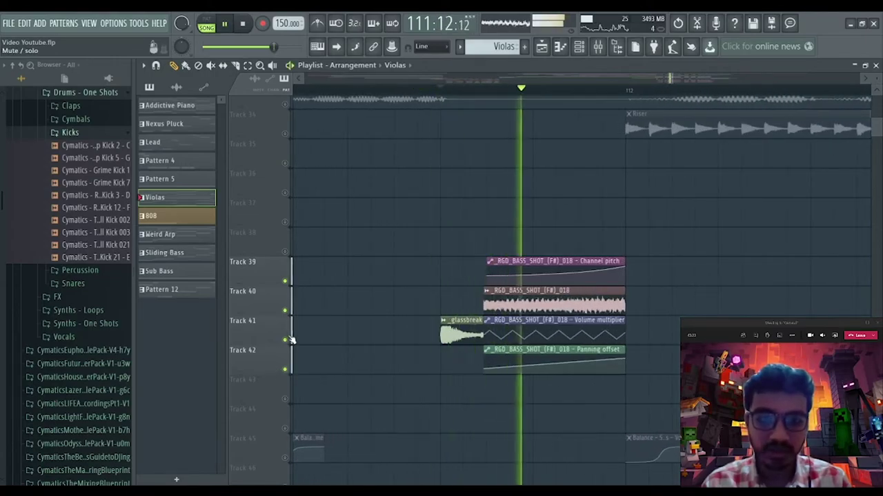
{"action": "key", "text": "space"}
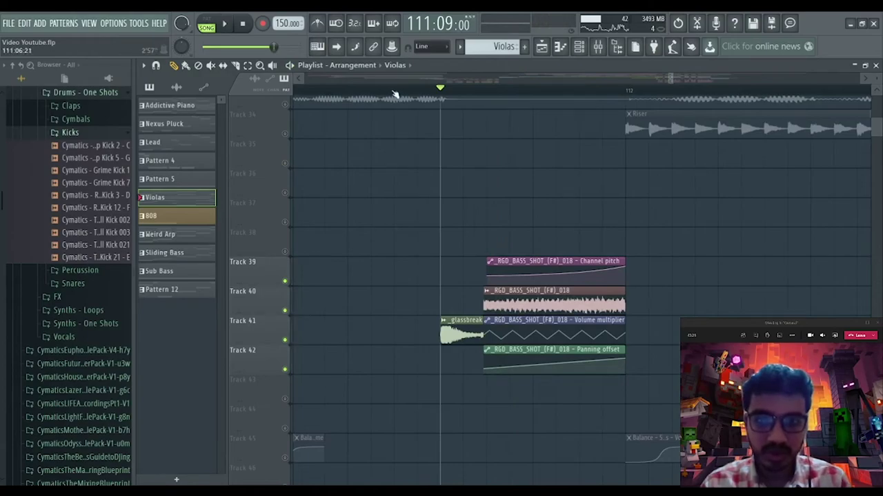
Step: Unsolo all tracks and play the full arrangement from just before the glassbreak sample into bar 112
{"action": "right_click", "coordinate": [288, 340]}
{"action": "right_click", "coordinate": [288, 340]}
{"action": "key", "text": "space"}
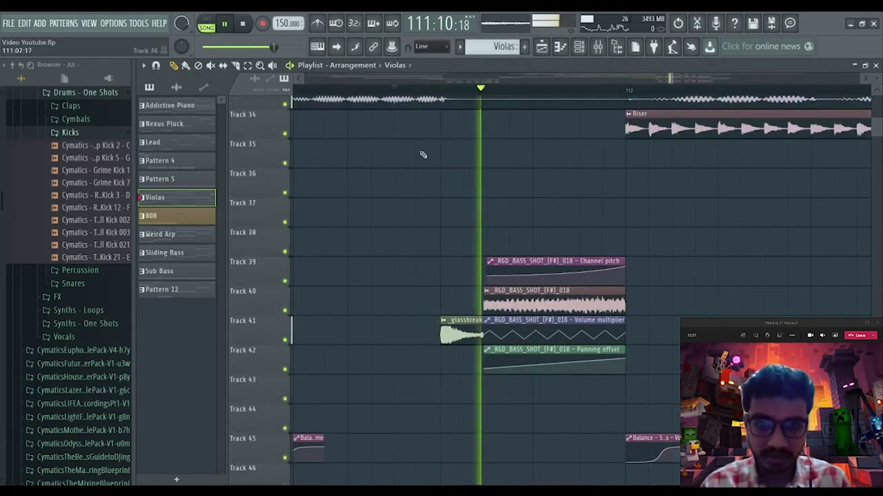
{"action": "scroll", "coordinate": [457, 95], "scroll_direction": "down", "scroll_amount": 1}
{"action": "scroll", "coordinate": [458, 97], "scroll_direction": "down", "scroll_amount": 2}
{"action": "scroll", "coordinate": [669, 269], "scroll_direction": "up", "scroll_amount": 4}
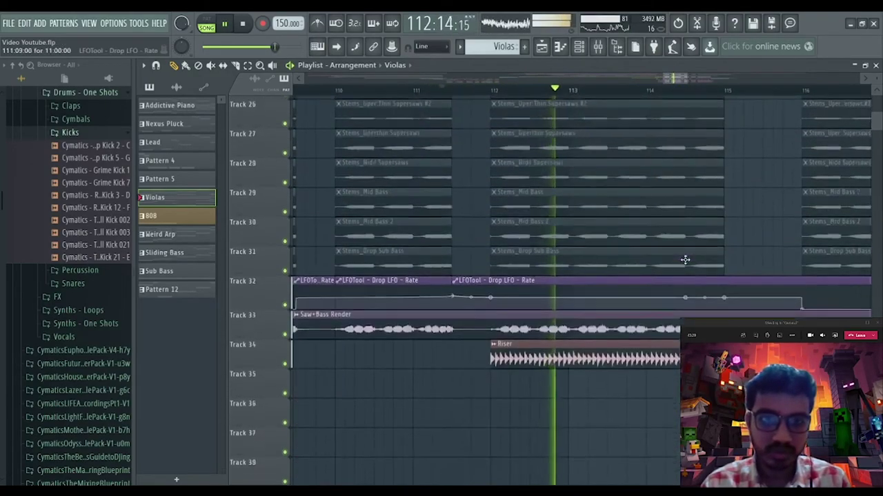
{"action": "scroll", "coordinate": [414, 221], "scroll_direction": "down", "scroll_amount": 5}
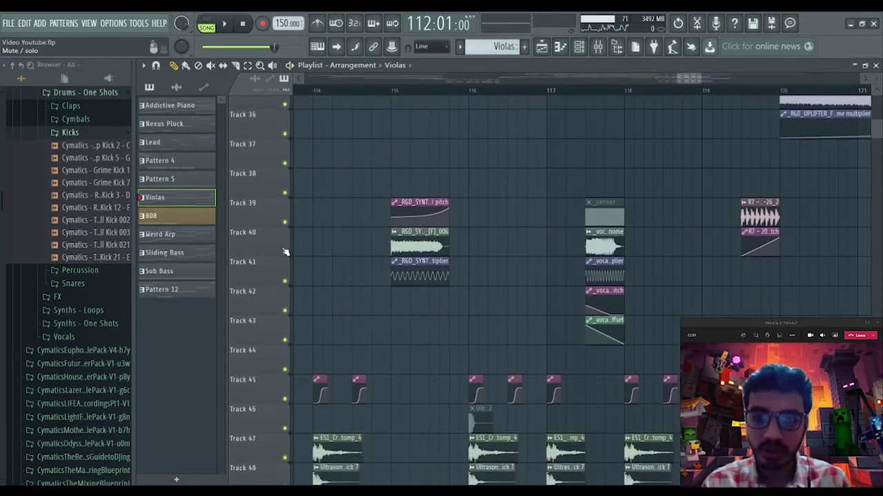
Step: Solo Track 40 and play its _RGD_SYNT synth shot from bar 115
{"action": "right_click", "coordinate": [288, 254]}
{"action": "left_click", "coordinate": [395, 91]}
{"action": "left_click", "coordinate": [395, 90]}
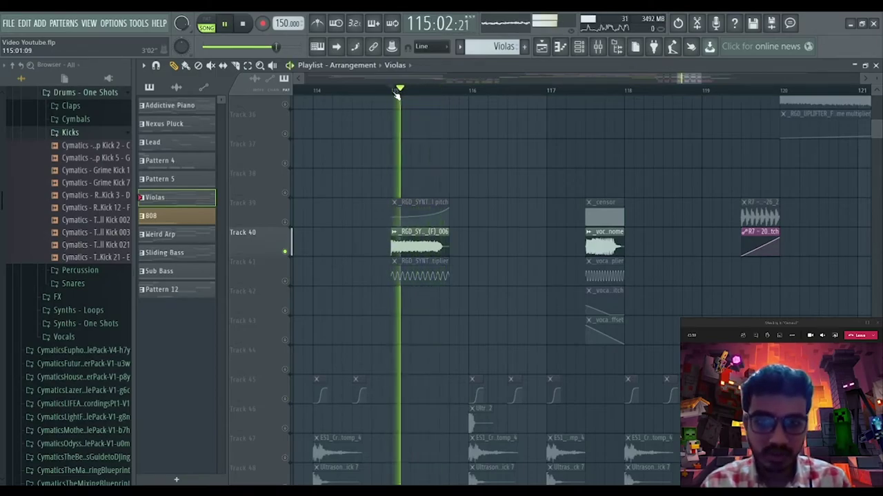
Step: Add the synth shot's volume multiplier on Track 41 and pitch automation on Track 39, replaying from bar 115 after each
{"action": "key", "text": "space"}
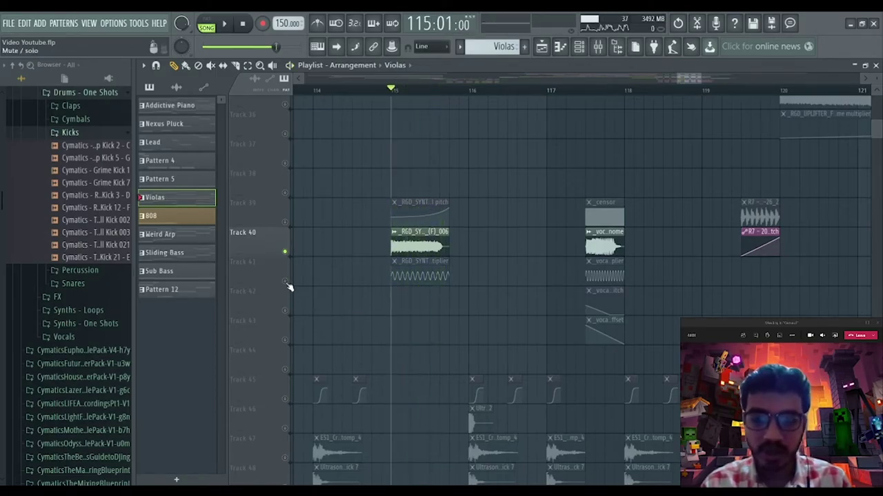
{"action": "left_click", "coordinate": [285, 281]}
{"action": "key", "text": "space"}
{"action": "key", "text": "space"}
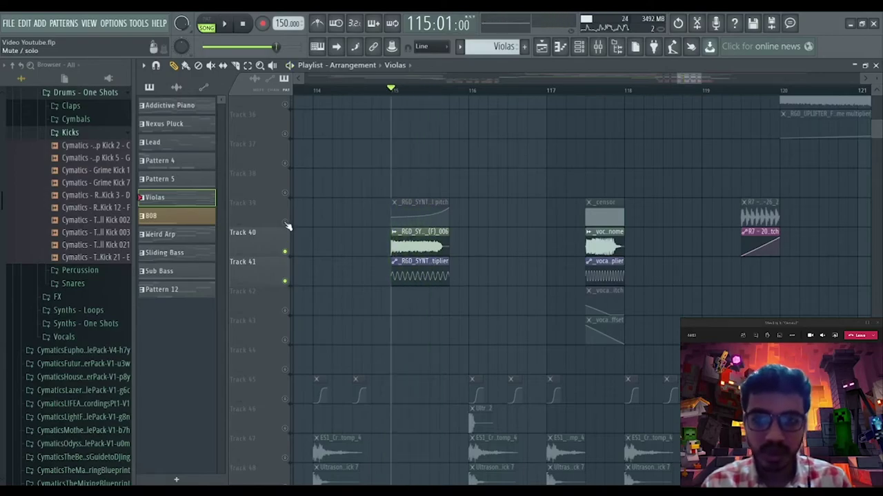
{"action": "left_click", "coordinate": [286, 222]}
{"action": "key", "text": "space"}
{"action": "key", "text": "space"}
Step: Solo Track 18's sample "2" from bar 115, and replay it with Track 19's automation clip enabled
{"action": "scroll", "coordinate": [398, 278], "scroll_direction": "up", "scroll_amount": 5}
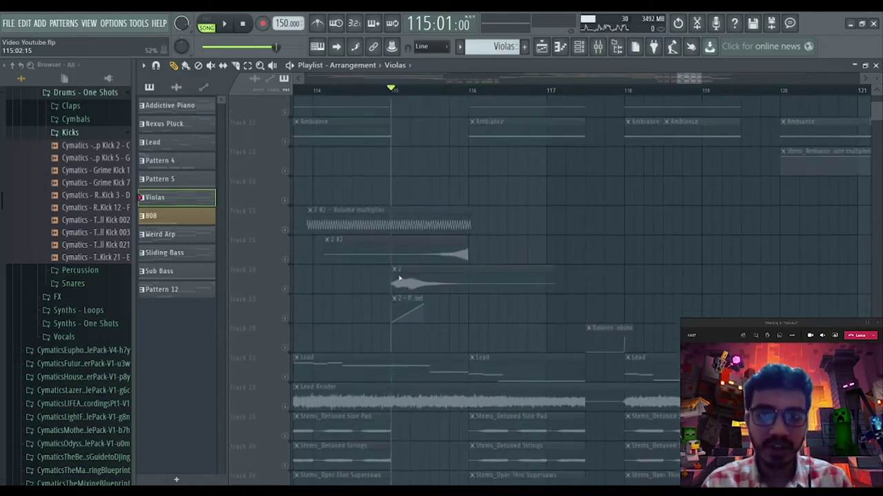
{"action": "scroll", "coordinate": [398, 278], "scroll_direction": "down", "scroll_amount": 1}
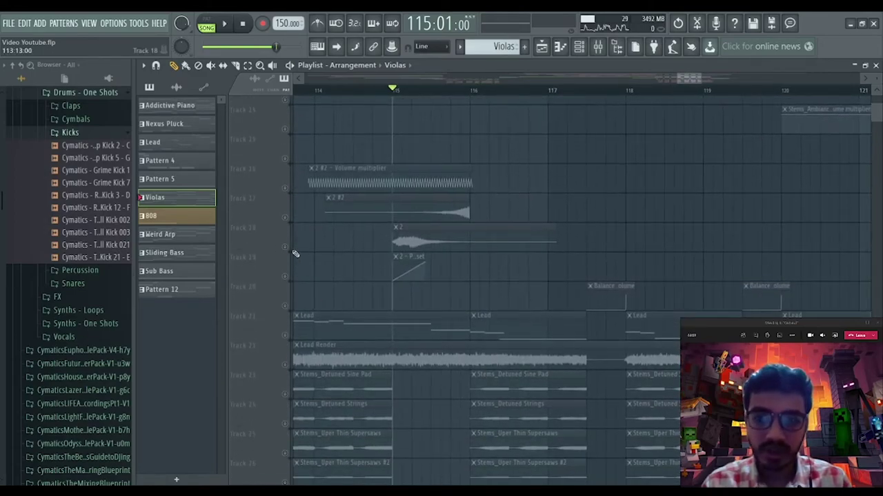
{"action": "left_click", "coordinate": [285, 248]}
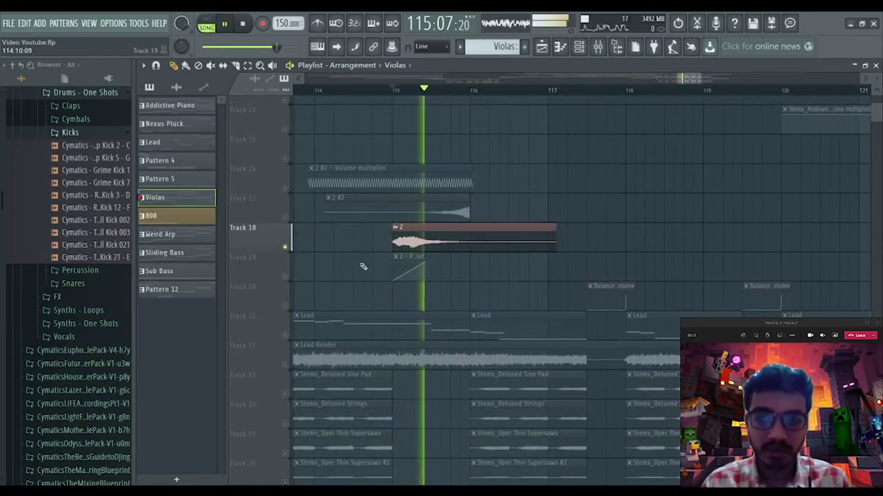
{"action": "key", "text": "space"}
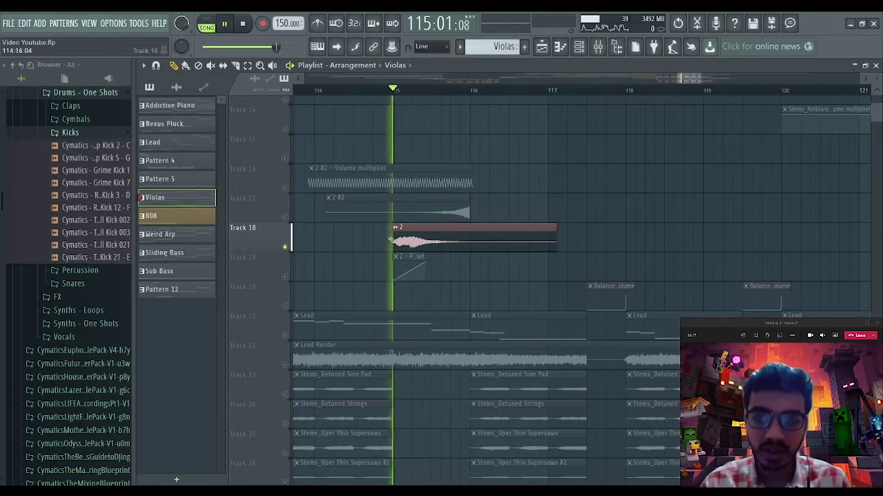
{"action": "key", "text": "space"}
{"action": "key", "text": "space"}
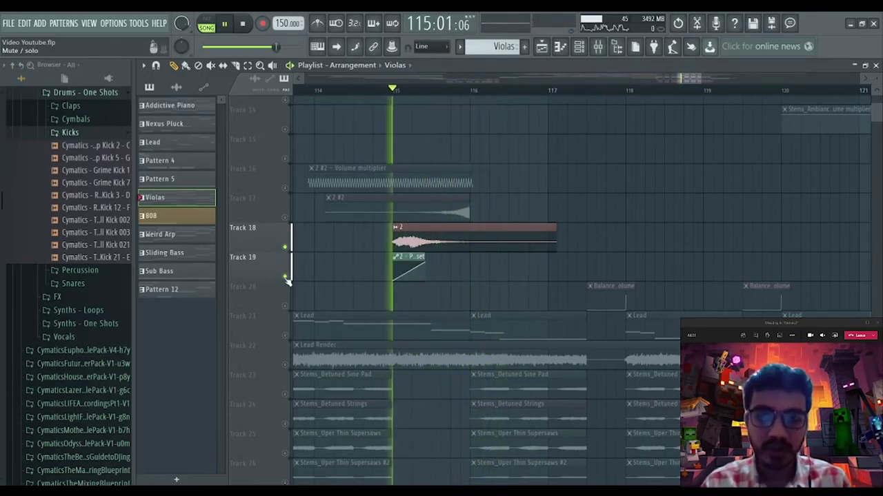
{"action": "key", "text": "space"}
{"action": "key", "text": "space"}
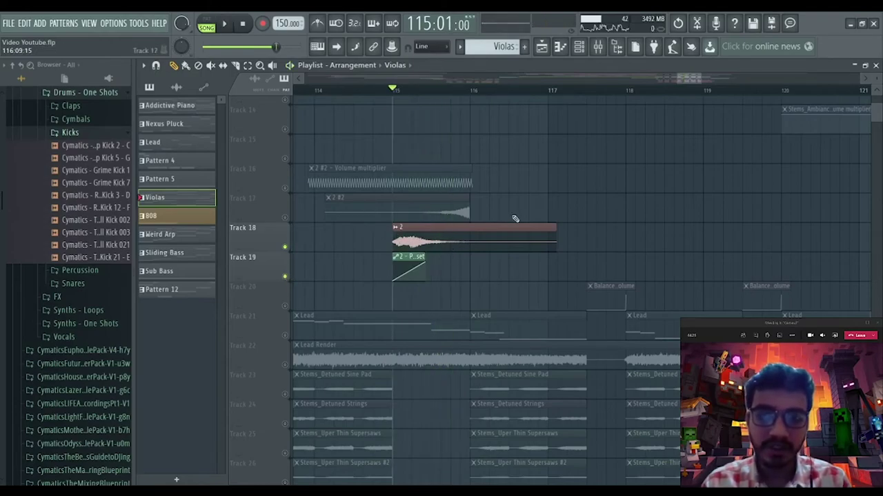
Step: Solo Track 17's "2 #2" sample, play it from bar 115, and replay it with Track 16's volume multiplier
{"action": "right_click", "coordinate": [286, 219]}
{"action": "key", "text": "space"}
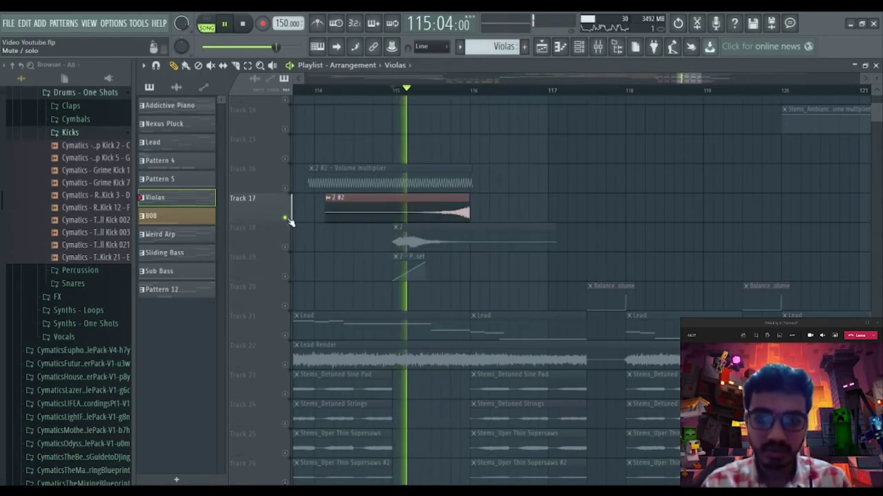
{"action": "key", "text": "space"}
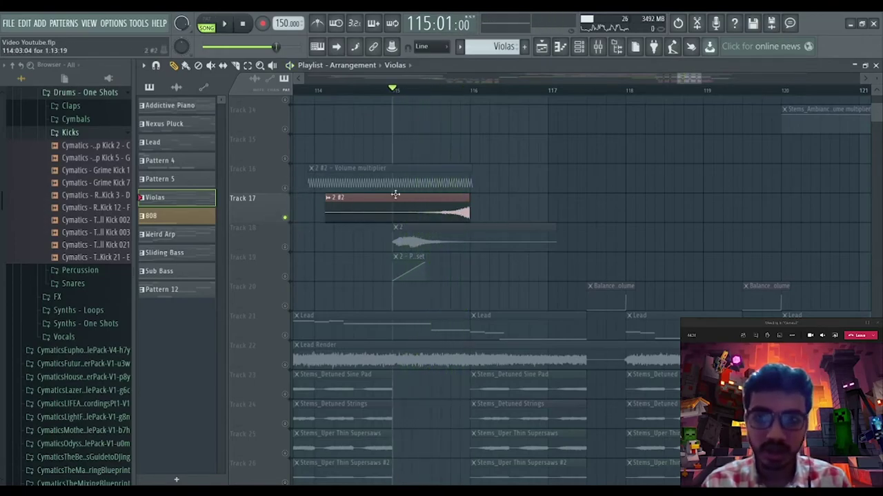
{"action": "left_click", "coordinate": [285, 188]}
{"action": "key", "text": "space"}
{"action": "key", "text": "space"}
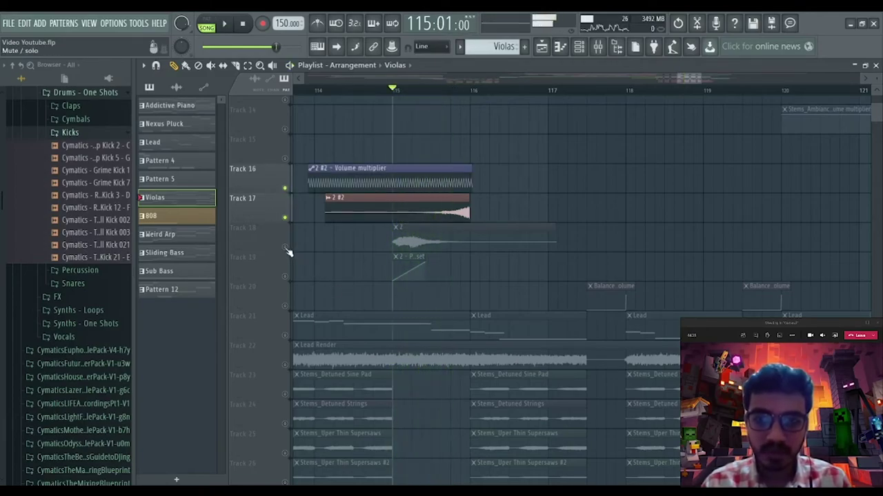
Step: Play Tracks 16 to 19 from 114:05:00, and replay them together with the synth shot layers on Tracks 39 to 41
{"action": "left_click", "coordinate": [286, 247]}
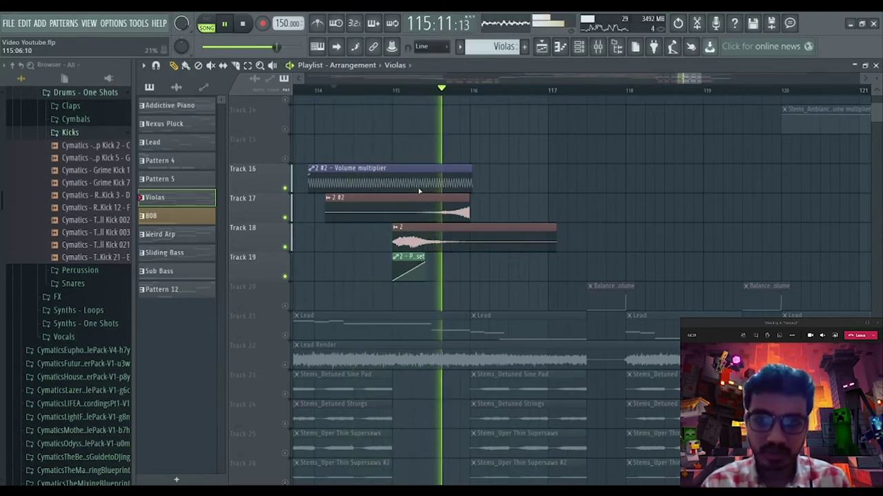
{"action": "key", "text": "space"}
{"action": "scroll", "coordinate": [373, 238], "scroll_direction": "down", "scroll_amount": 5}
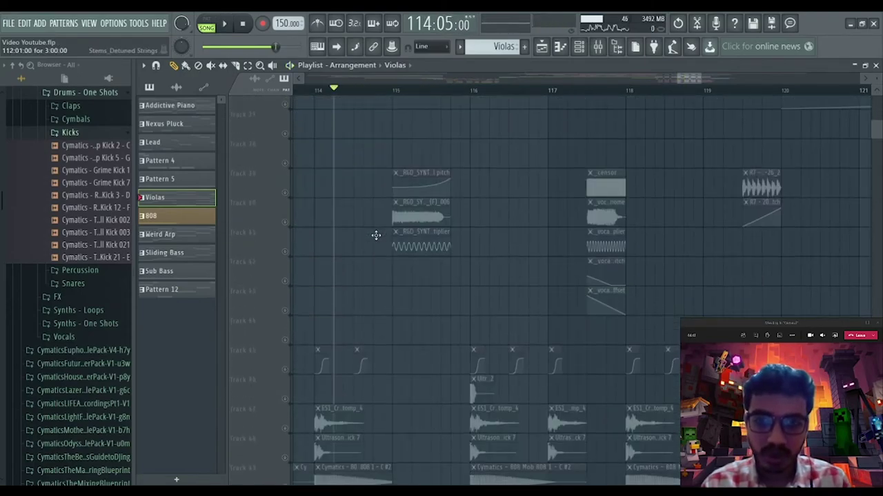
{"action": "left_click", "coordinate": [286, 223]}
{"action": "left_click", "coordinate": [286, 195]}
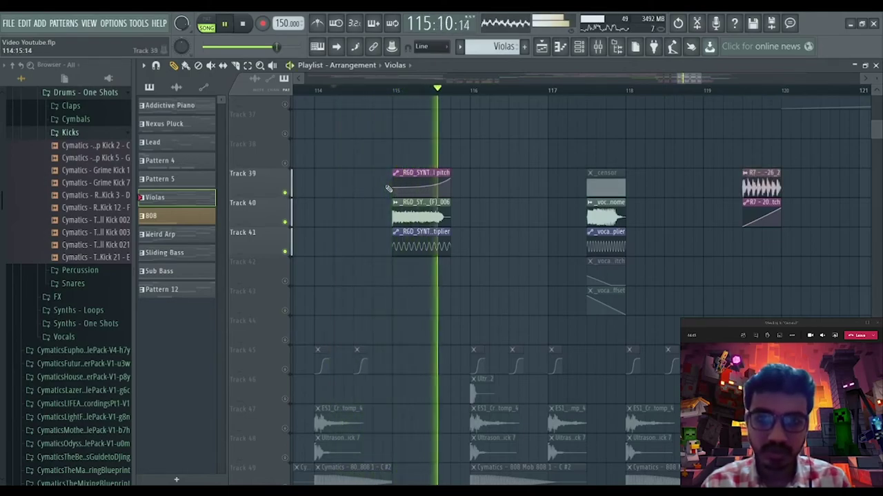
{"action": "key", "text": "space"}
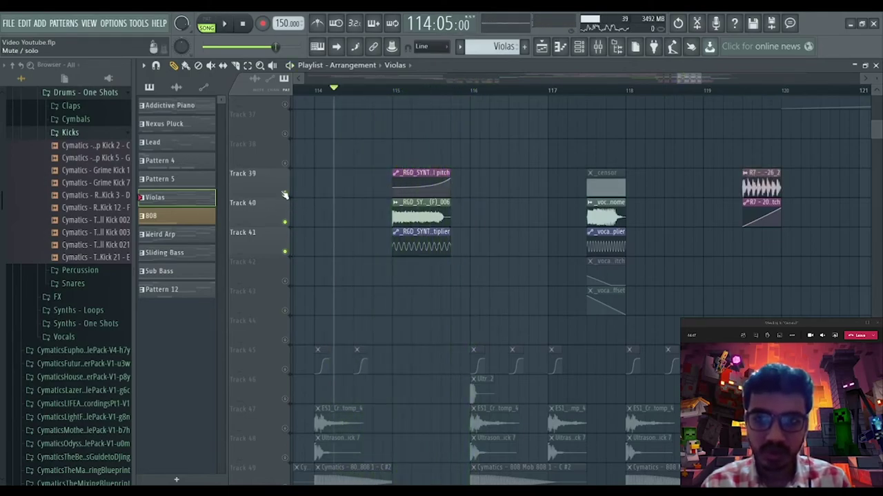
Step: Unsolo all tracks and play the full arrangement from 114:13:00 through the bar 115 fill
{"action": "right_click", "coordinate": [285, 193]}
{"action": "left_click", "coordinate": [329, 91]}
{"action": "key", "text": "space"}
{"action": "scroll", "coordinate": [466, 127], "scroll_direction": "down", "scroll_amount": 6}
{"action": "scroll", "coordinate": [509, 160], "scroll_direction": "up", "scroll_amount": 3}
{"action": "scroll", "coordinate": [560, 170], "scroll_direction": "up", "scroll_amount": 2}
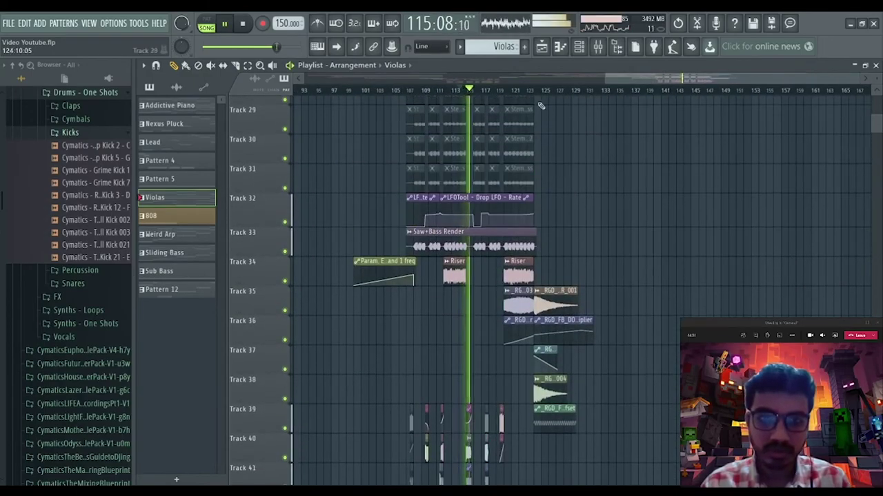
{"action": "scroll", "coordinate": [540, 93], "scroll_direction": "up", "scroll_amount": 5}
{"action": "key", "text": "space"}
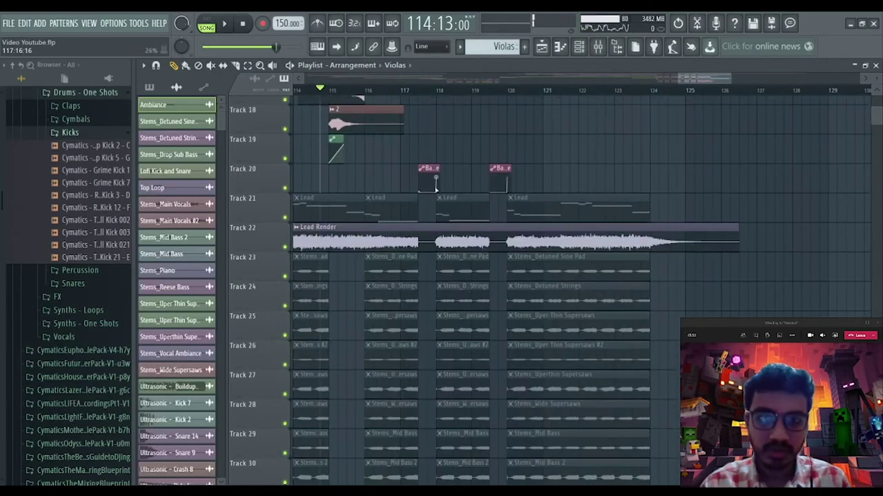
Step: Solo Track 40 and play its _vocal_gnome sample from 117:09:00
{"action": "scroll", "coordinate": [437, 185], "scroll_direction": "down", "scroll_amount": 8}
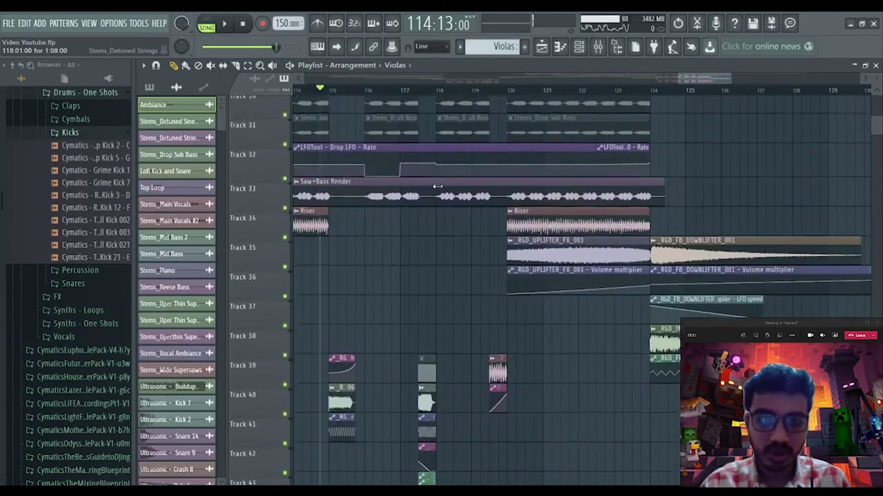
{"action": "scroll", "coordinate": [437, 186], "scroll_direction": "down", "scroll_amount": 4}
{"action": "scroll", "coordinate": [436, 94], "scroll_direction": "up", "scroll_amount": 4}
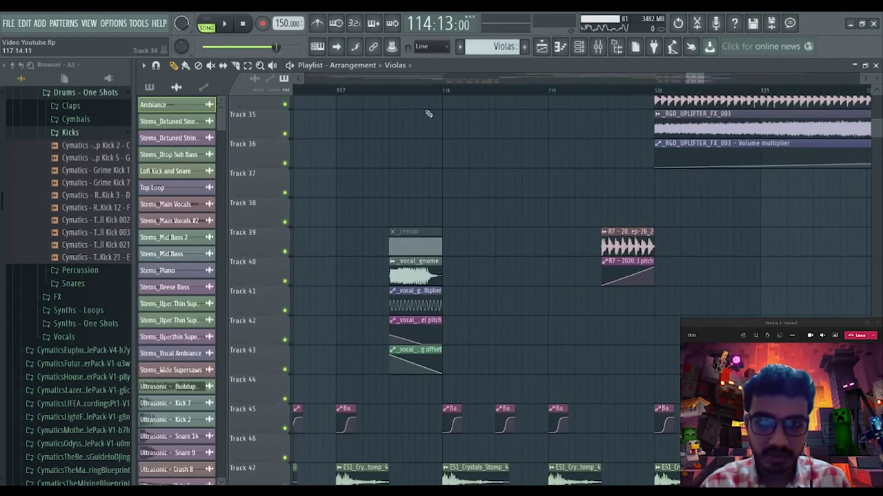
{"action": "right_click", "coordinate": [286, 280]}
{"action": "left_click", "coordinate": [391, 93]}
{"action": "key", "text": "space"}
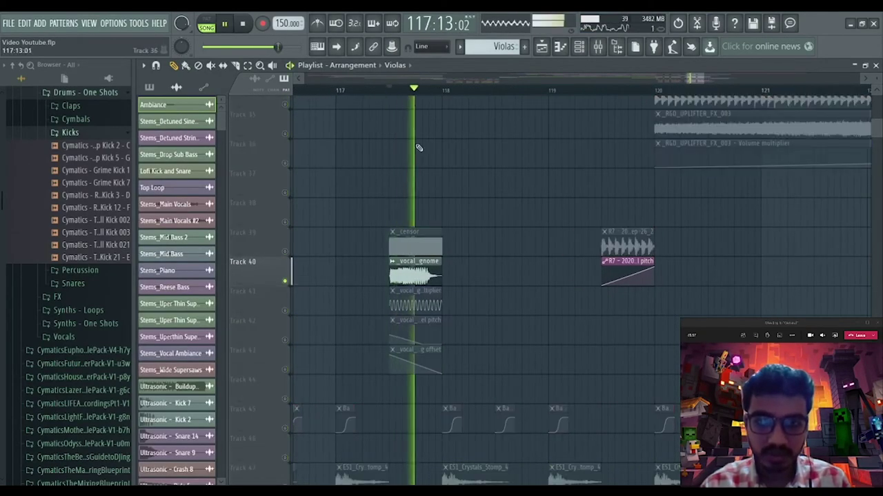
{"action": "key", "text": "space"}
{"action": "key", "text": "space"}
{"action": "key", "text": "space"}
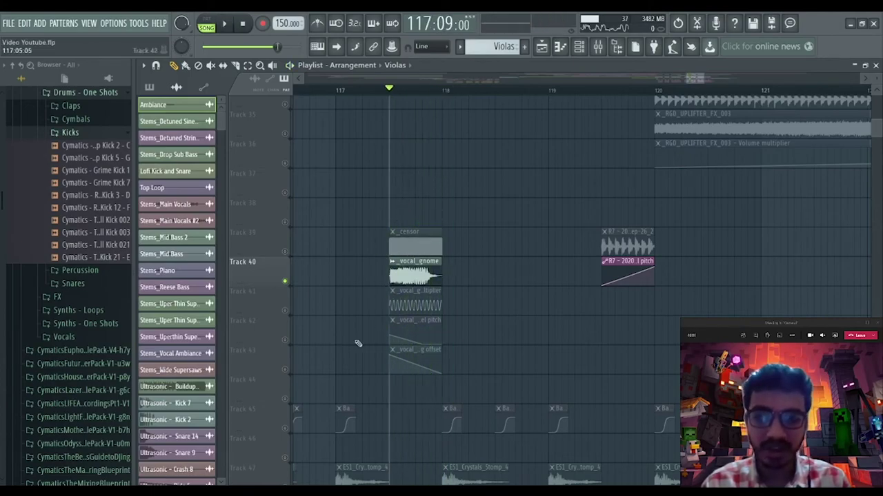
Step: Add the gnome vocal's volume, pitch and offset automation on Tracks 41, 42 and 43, replaying the sample as layers are enabled
{"action": "left_click", "coordinate": [286, 311]}
{"action": "key", "text": "space"}
{"action": "key", "text": "space"}
{"action": "key", "text": "space"}
{"action": "key", "text": "space"}
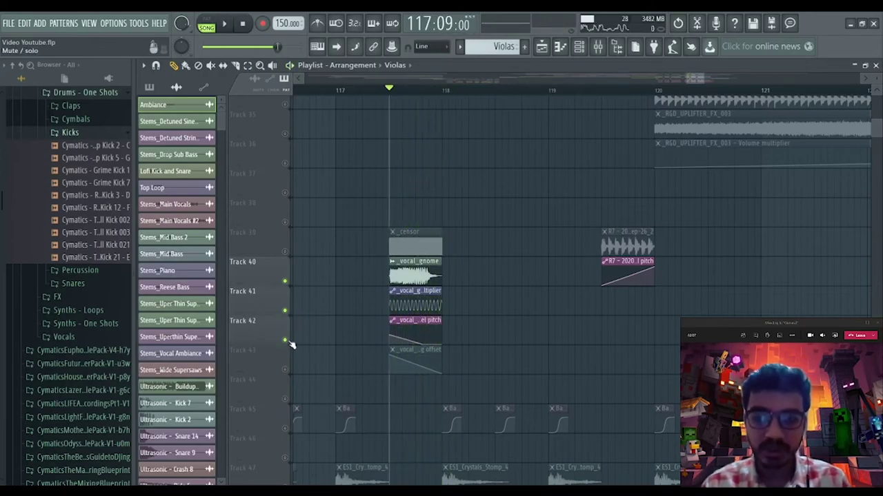
{"action": "left_click", "coordinate": [287, 369]}
{"action": "key", "text": "space"}
{"action": "key", "text": "space"}
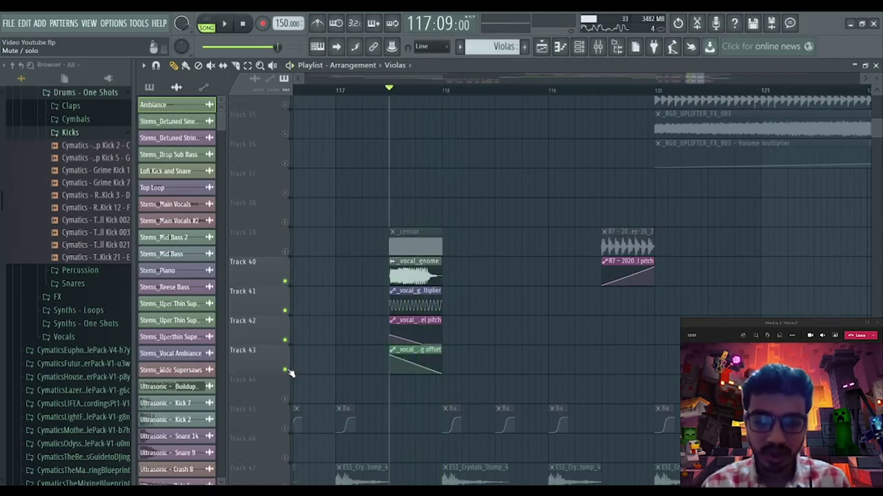
Step: Unsolo all tracks and play the full arrangement from 117:06:00 through the gnome vocal fill into bar 119
{"action": "right_click", "coordinate": [287, 253]}
{"action": "right_click", "coordinate": [286, 253]}
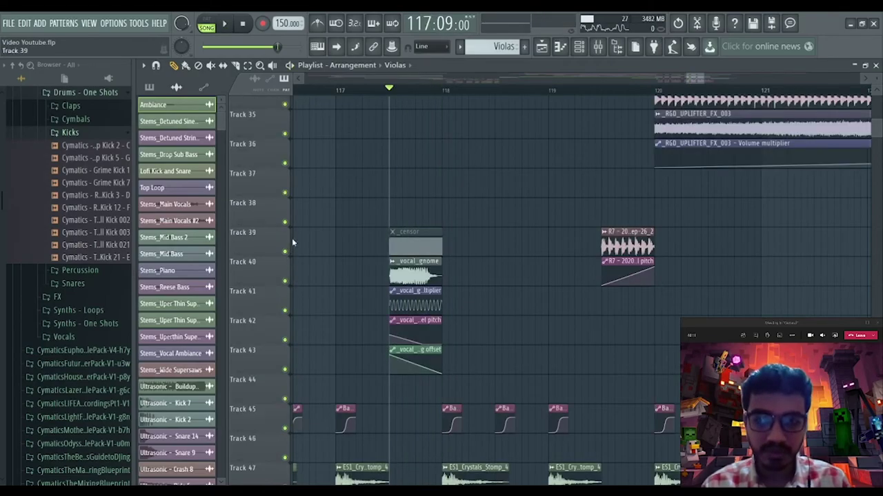
{"action": "left_click", "coordinate": [373, 88]}
{"action": "key", "text": "space"}
{"action": "scroll", "coordinate": [473, 160], "scroll_direction": "up", "scroll_amount": 2}
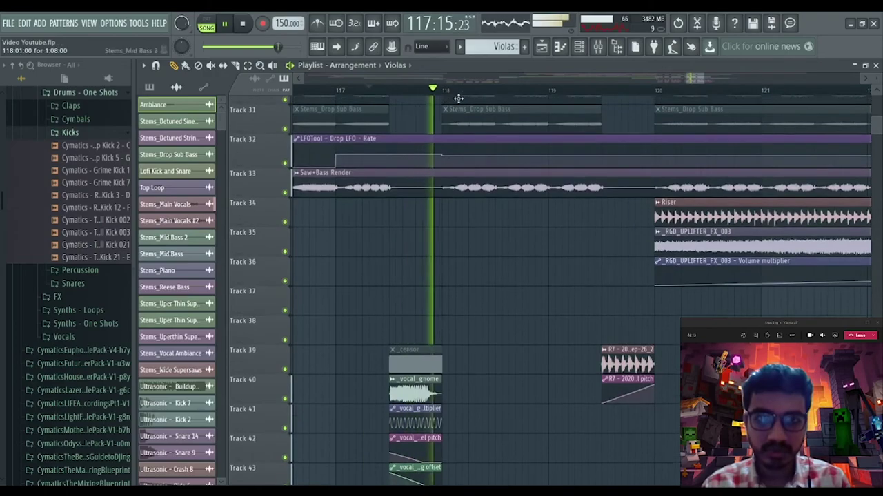
{"action": "scroll", "coordinate": [462, 92], "scroll_direction": "down", "scroll_amount": 3}
{"action": "scroll", "coordinate": [464, 95], "scroll_direction": "down", "scroll_amount": 2}
{"action": "scroll", "coordinate": [542, 224], "scroll_direction": "up", "scroll_amount": 5}
{"action": "scroll", "coordinate": [543, 224], "scroll_direction": "down", "scroll_amount": 8}
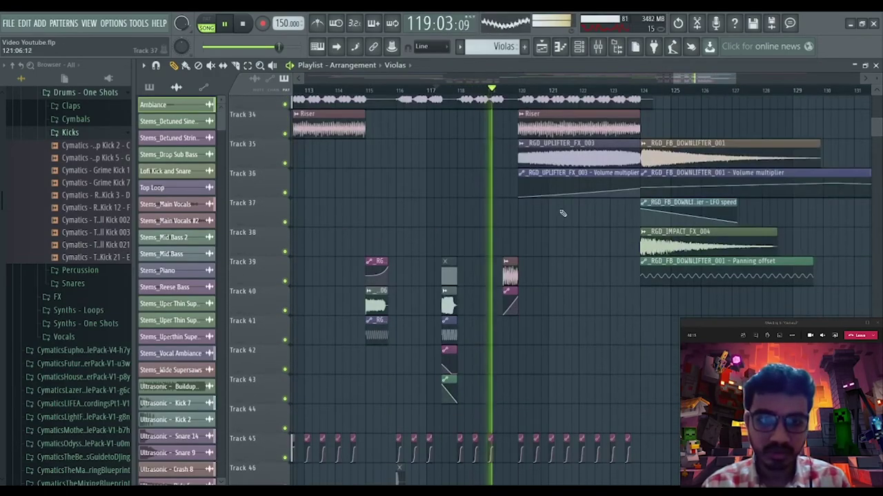
{"action": "scroll", "coordinate": [545, 96], "scroll_direction": "up", "scroll_amount": 3}
{"action": "key", "text": "space"}
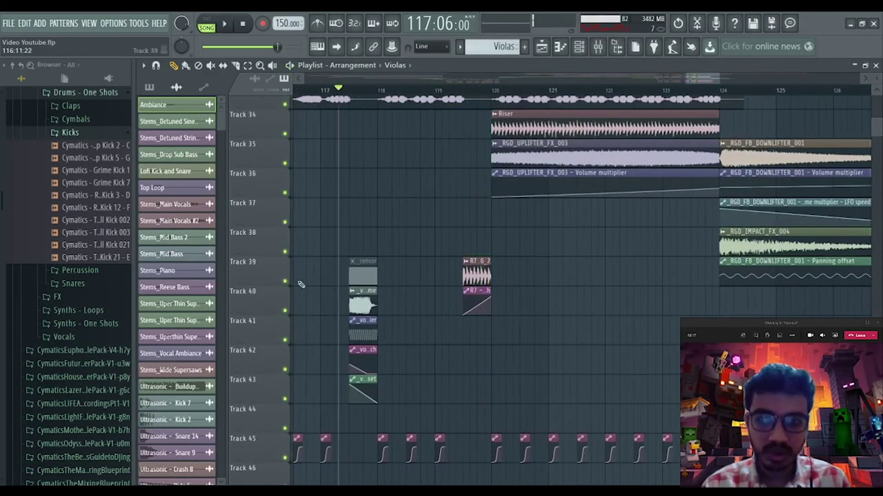
Step: Solo Track 39 and play its R7 sample in the second half of bar 119
{"action": "right_click", "coordinate": [289, 281]}
{"action": "left_click", "coordinate": [468, 92]}
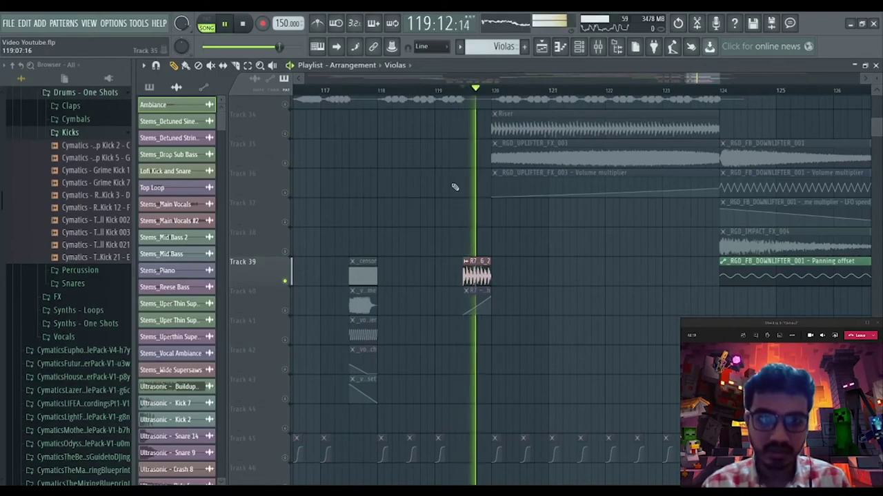
{"action": "key", "text": "space"}
Step: Unsolo all tracks and play the full arrangement from 119:03:00 into bar 120
{"action": "right_click", "coordinate": [287, 283]}
{"action": "right_click", "coordinate": [287, 284]}
{"action": "key", "text": "space"}
{"action": "left_click", "coordinate": [445, 90]}
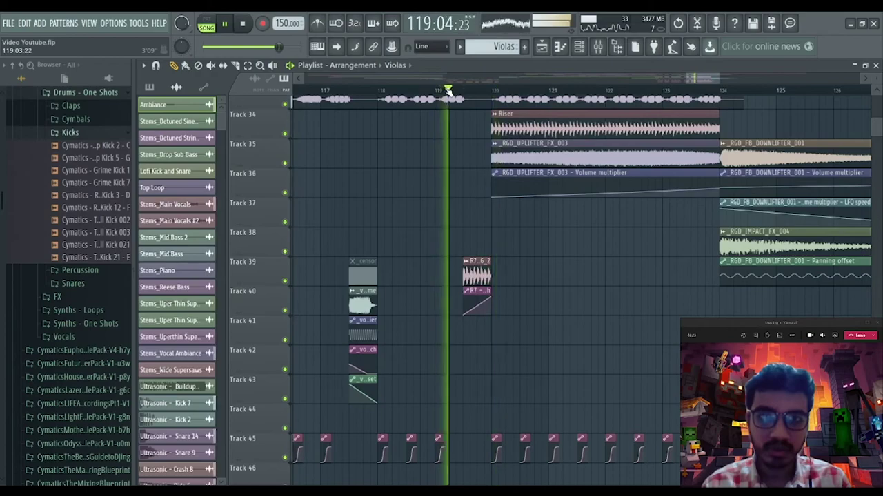
{"action": "scroll", "coordinate": [447, 92], "scroll_direction": "down", "scroll_amount": 3}
{"action": "scroll", "coordinate": [535, 196], "scroll_direction": "up", "scroll_amount": 2}
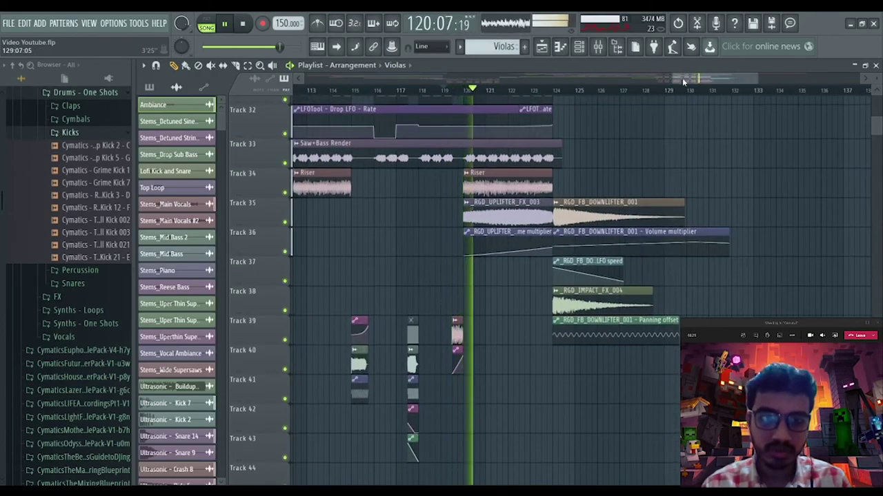
{"action": "left_click_drag", "start_coordinate": [682, 81], "coordinate": [690, 81]}
{"action": "key", "text": "space"}
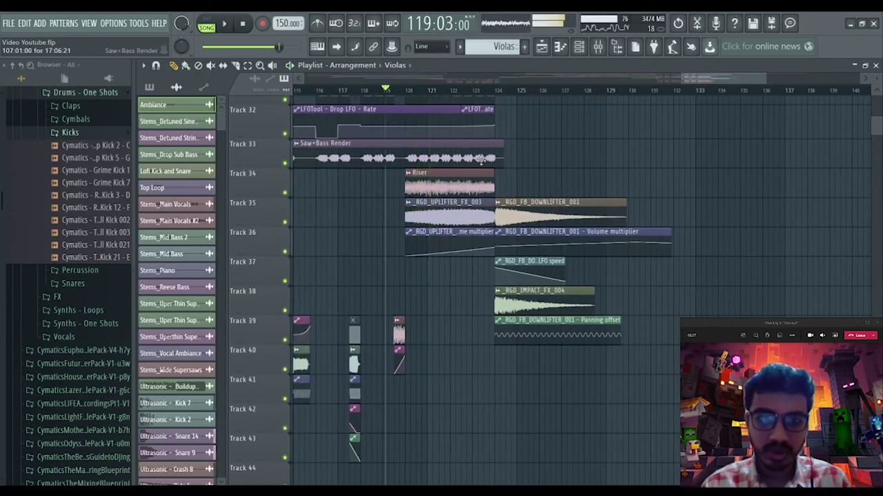
Step: Solo Track 34's Riser from bar 120, and add the uplifter on Track 35 and its volume multiplier on Track 36
{"action": "scroll", "coordinate": [395, 259], "scroll_direction": "up", "scroll_amount": 2}
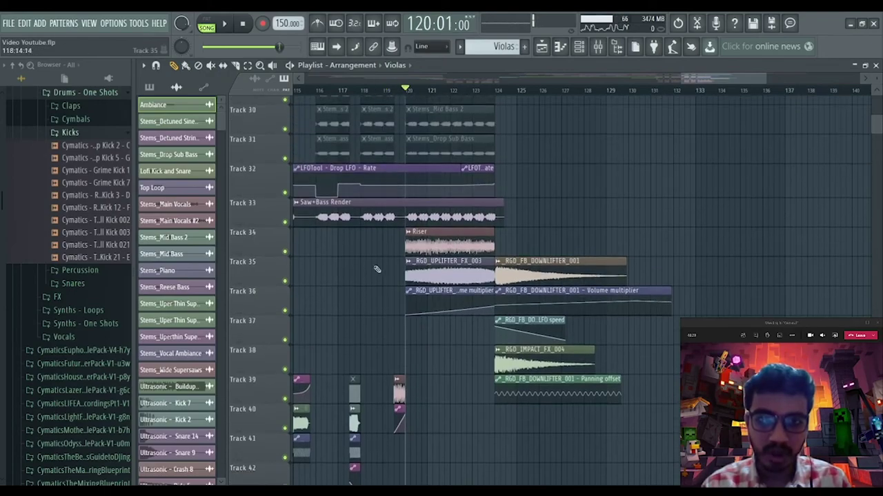
{"action": "right_click", "coordinate": [287, 252]}
{"action": "key", "text": "space"}
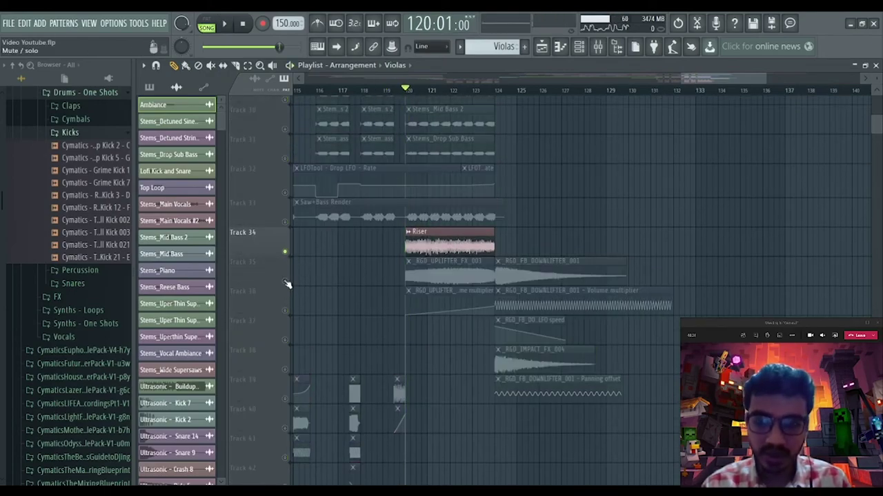
{"action": "left_click", "coordinate": [286, 283]}
{"action": "left_click", "coordinate": [286, 311]}
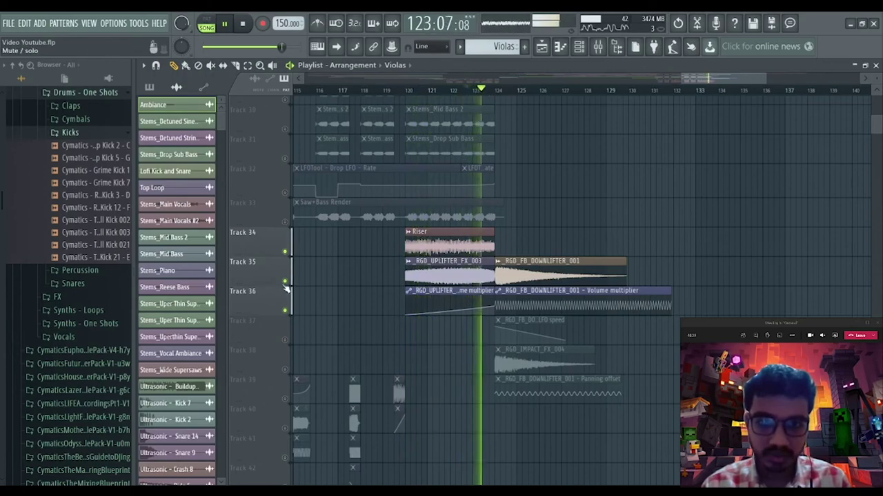
Step: Unsolo all tracks and play the full arrangement from 122:13:00 through the end of the drop into bar 124
{"action": "right_click", "coordinate": [286, 284]}
{"action": "key", "text": "space"}
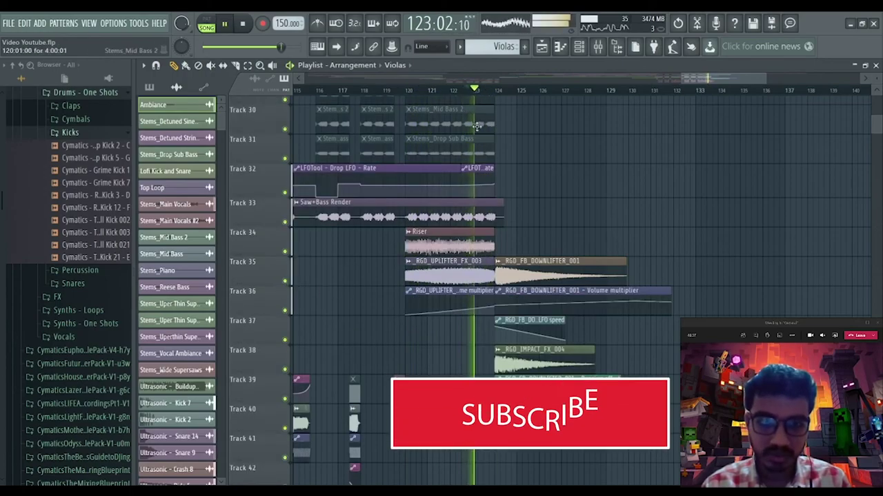
{"action": "left_click_drag", "start_coordinate": [704, 78], "coordinate": [710, 78]}
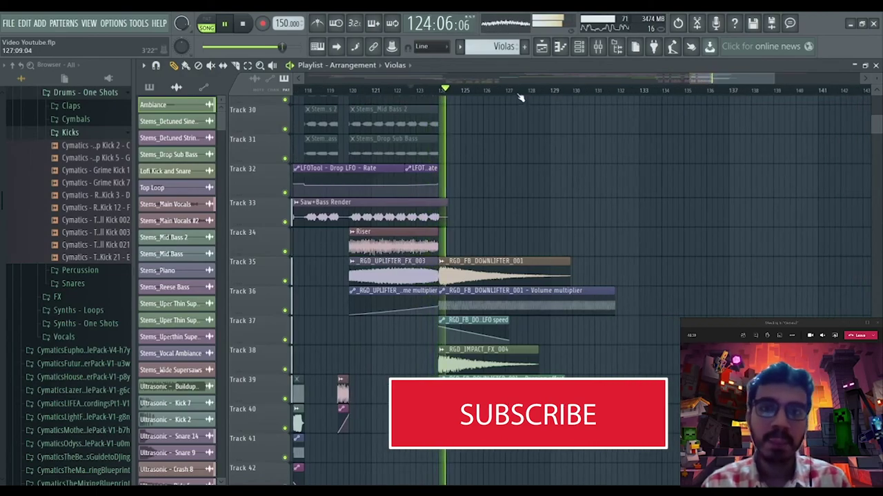
{"action": "scroll", "coordinate": [531, 114], "scroll_direction": "down", "scroll_amount": 2}
{"action": "key", "text": "space"}
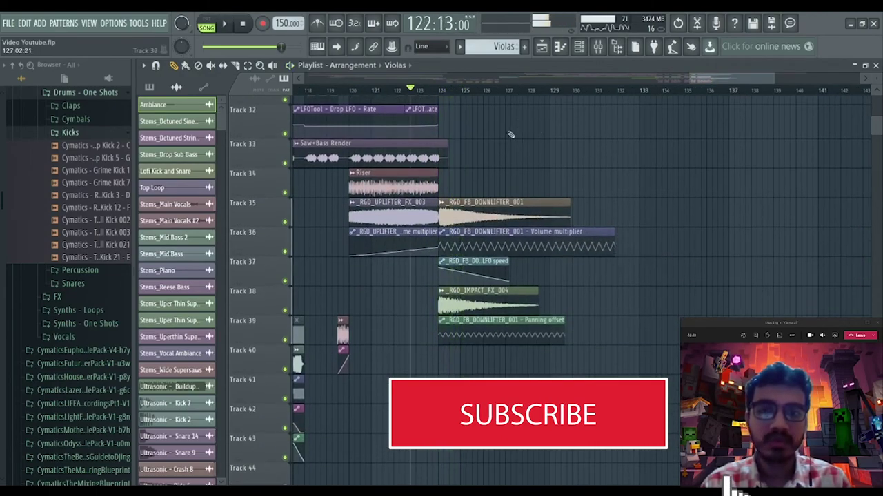
Step: Solo Tracks 35 to 39 and play the downlifter and impact with their automation clips from 124:01:00
{"action": "left_click", "coordinate": [436, 90]}
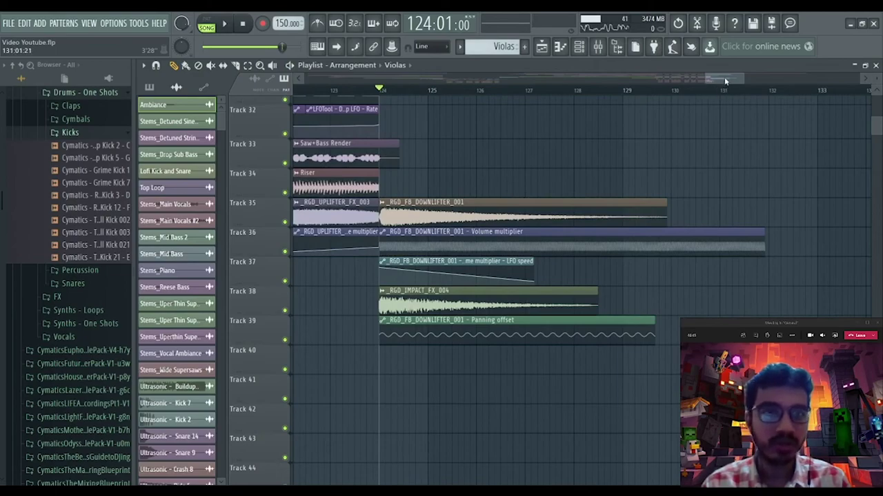
{"action": "scroll", "coordinate": [552, 135], "scroll_direction": "down", "scroll_amount": 4}
{"action": "scroll", "coordinate": [553, 135], "scroll_direction": "up", "scroll_amount": 2}
{"action": "right_click", "coordinate": [287, 165]}
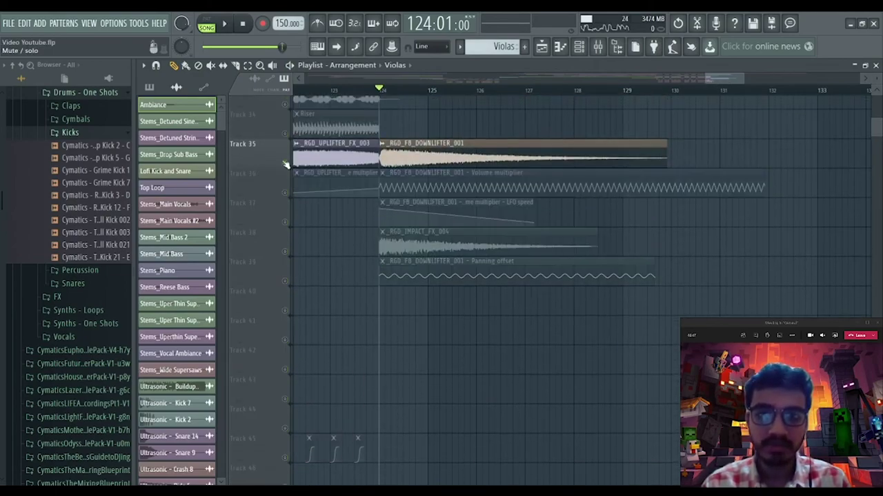
{"action": "left_click_drag", "start_coordinate": [286, 195], "coordinate": [286, 281]}
{"action": "key", "text": "space"}
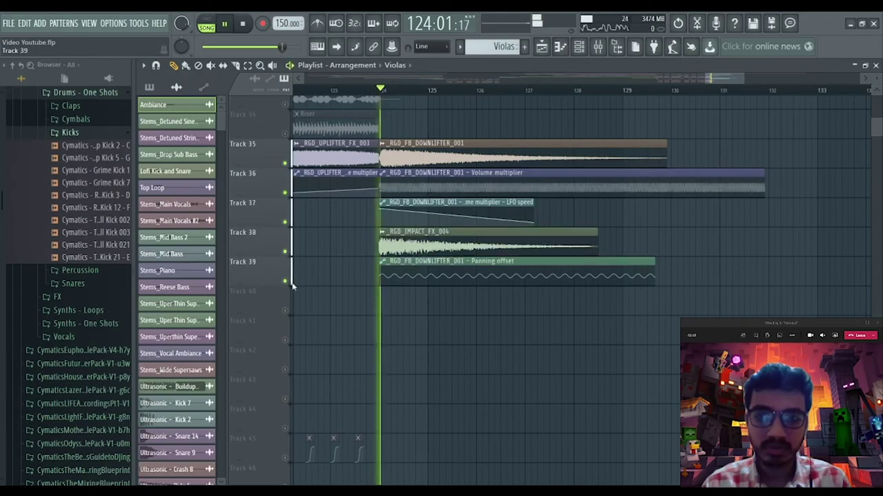
Step: Unsolo all tracks and play the full arrangement from 121:09:00 through the riser and uplifter, then stop playback
{"action": "scroll", "coordinate": [317, 207], "scroll_direction": "down", "scroll_amount": 5}
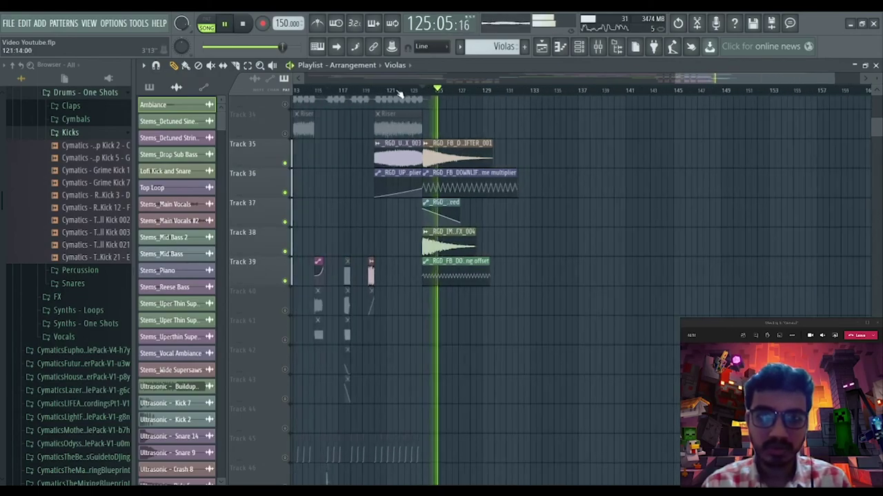
{"action": "right_click", "coordinate": [286, 164]}
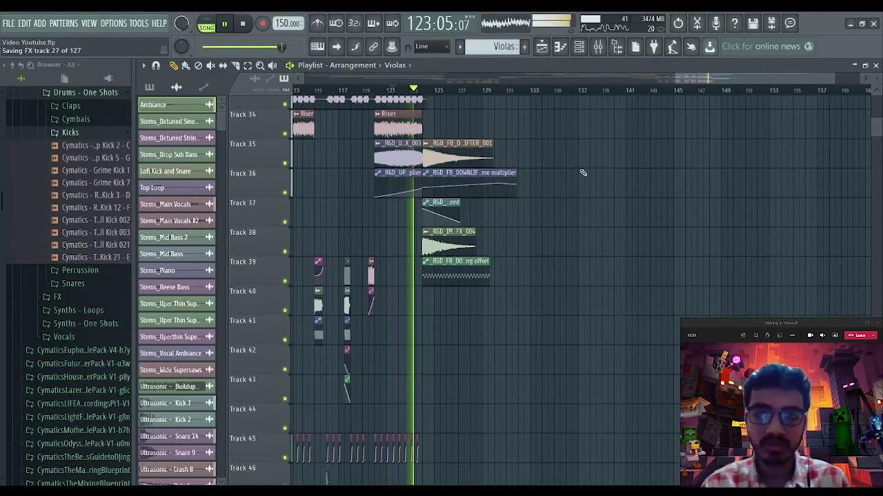
{"action": "key", "text": "space"}
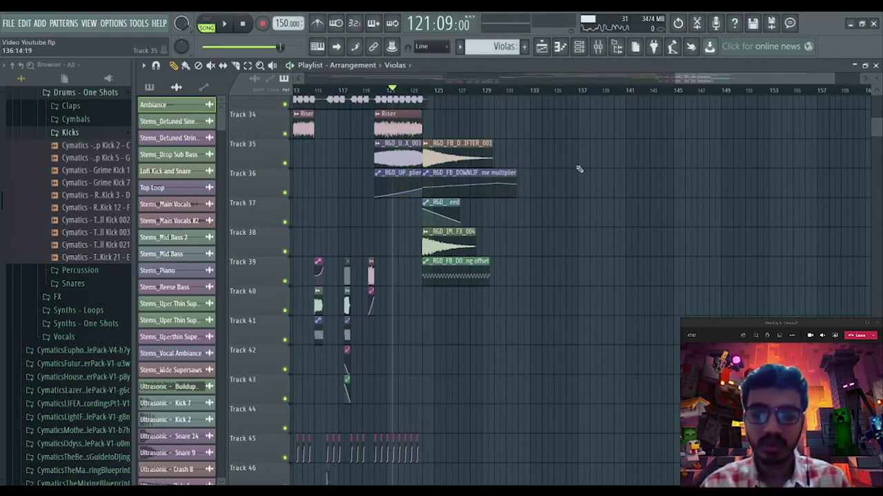
Step: Examine the whole arrangement's track layers from the intro at bar 1 to the ending after the second drop
{"action": "scroll", "coordinate": [557, 153], "scroll_direction": "down", "scroll_amount": 3}
{"action": "left_click_drag", "start_coordinate": [684, 81], "coordinate": [472, 84]}
{"action": "scroll", "coordinate": [631, 198], "scroll_direction": "up", "scroll_amount": 3}
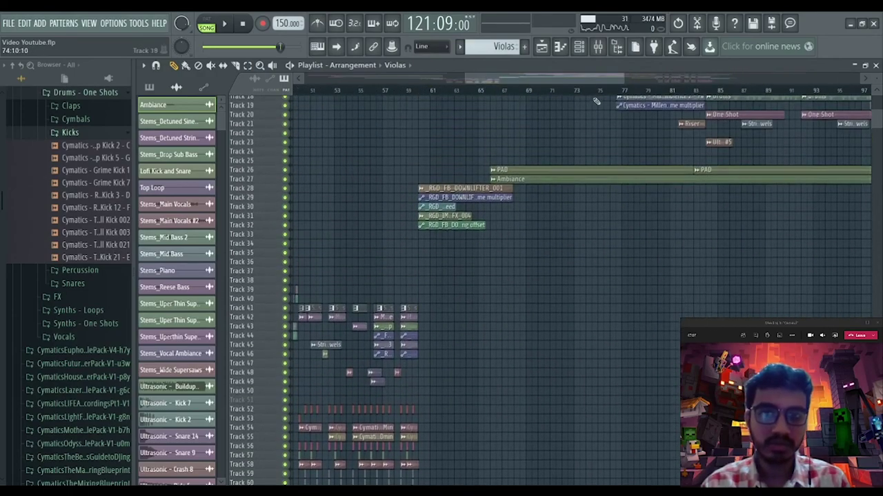
{"action": "scroll", "coordinate": [600, 89], "scroll_direction": "down", "scroll_amount": 5}
{"action": "scroll", "coordinate": [745, 183], "scroll_direction": "down", "scroll_amount": 2}
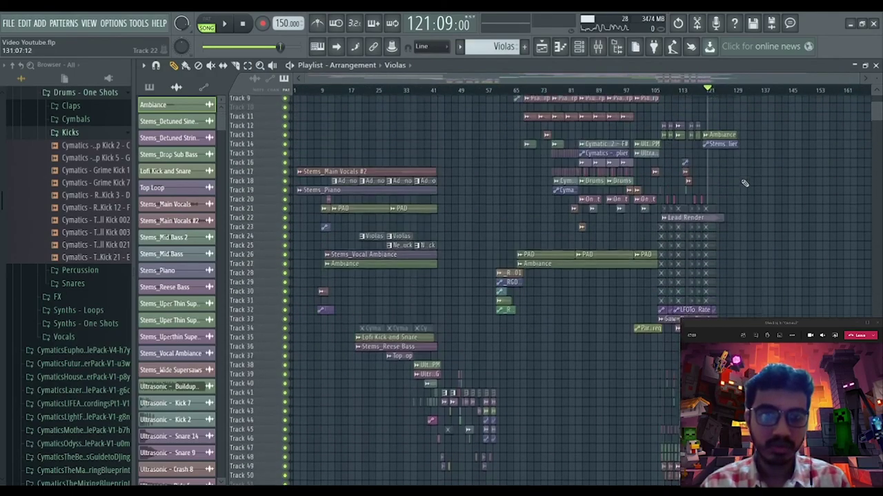
{"action": "scroll", "coordinate": [744, 183], "scroll_direction": "up", "scroll_amount": 3}
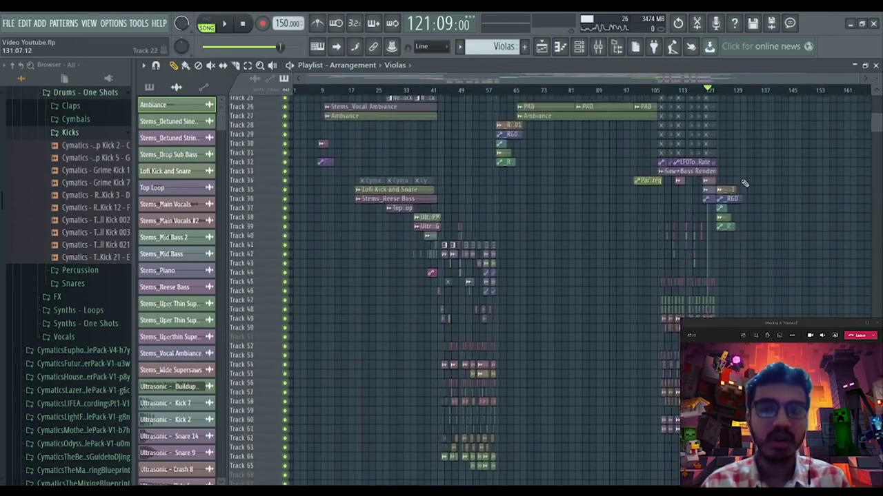
{"action": "scroll", "coordinate": [779, 140], "scroll_direction": "up", "scroll_amount": 4}
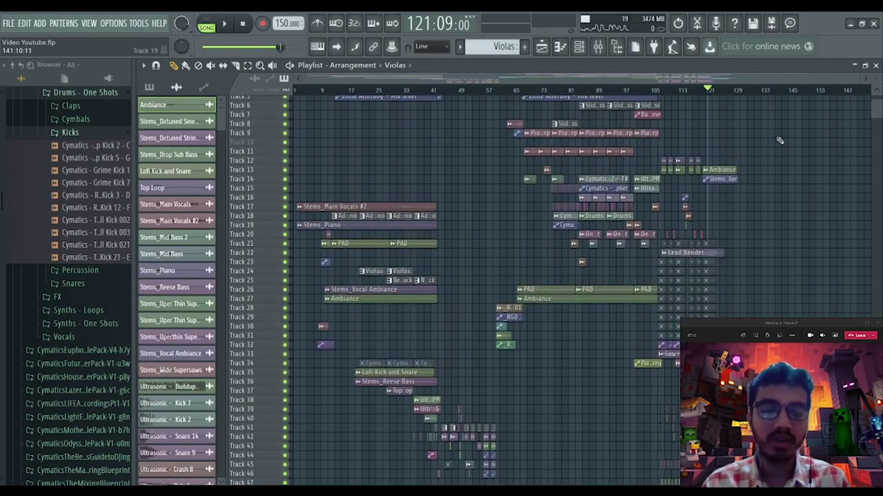
{"action": "scroll", "coordinate": [778, 143], "scroll_direction": "up", "scroll_amount": 2}
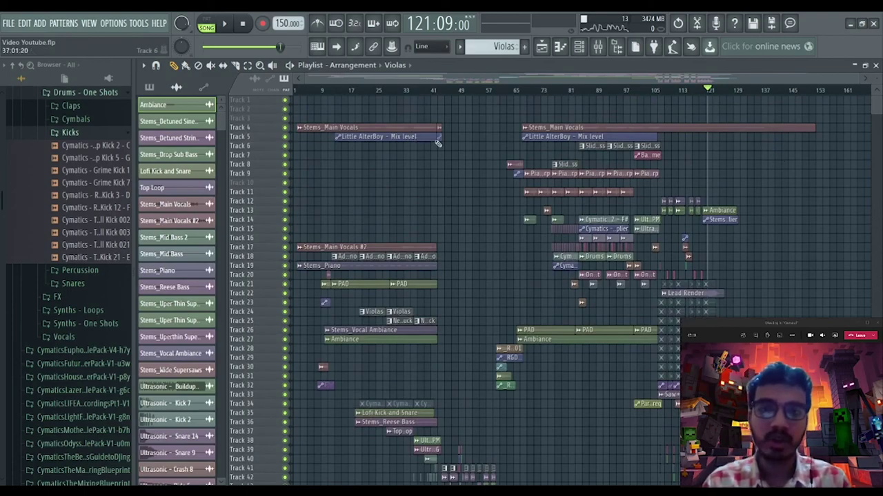
{"action": "scroll", "coordinate": [717, 145], "scroll_direction": "down", "scroll_amount": 3}
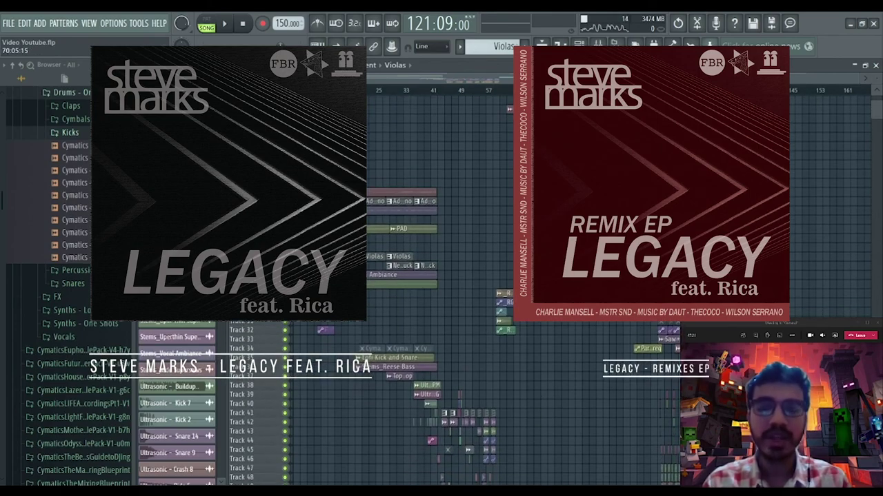